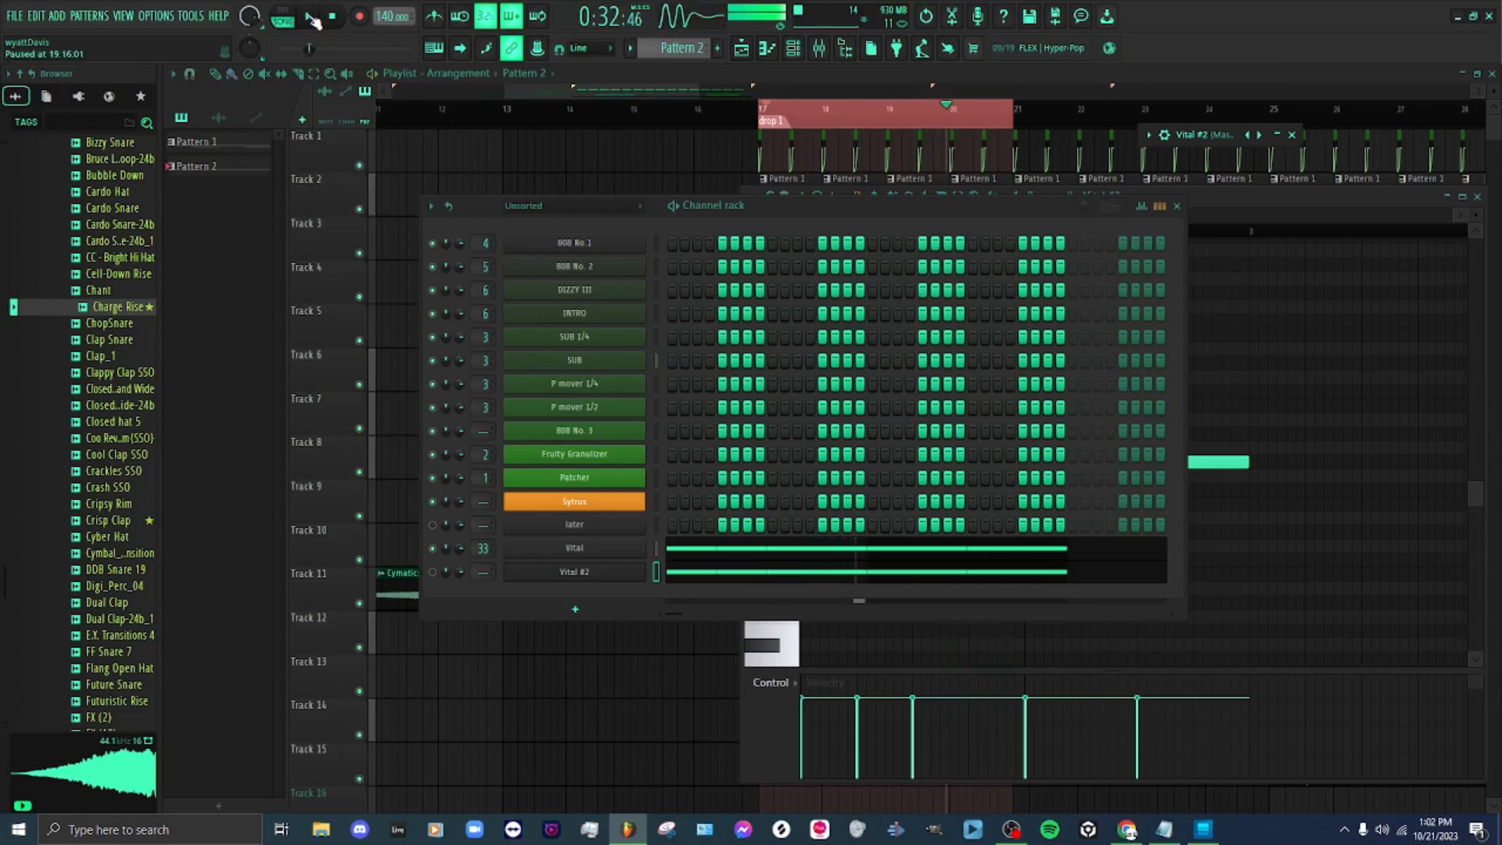
# Open the Vital #2 synth from the channel rack and move its window fully into view
pyautogui.click(433, 572)
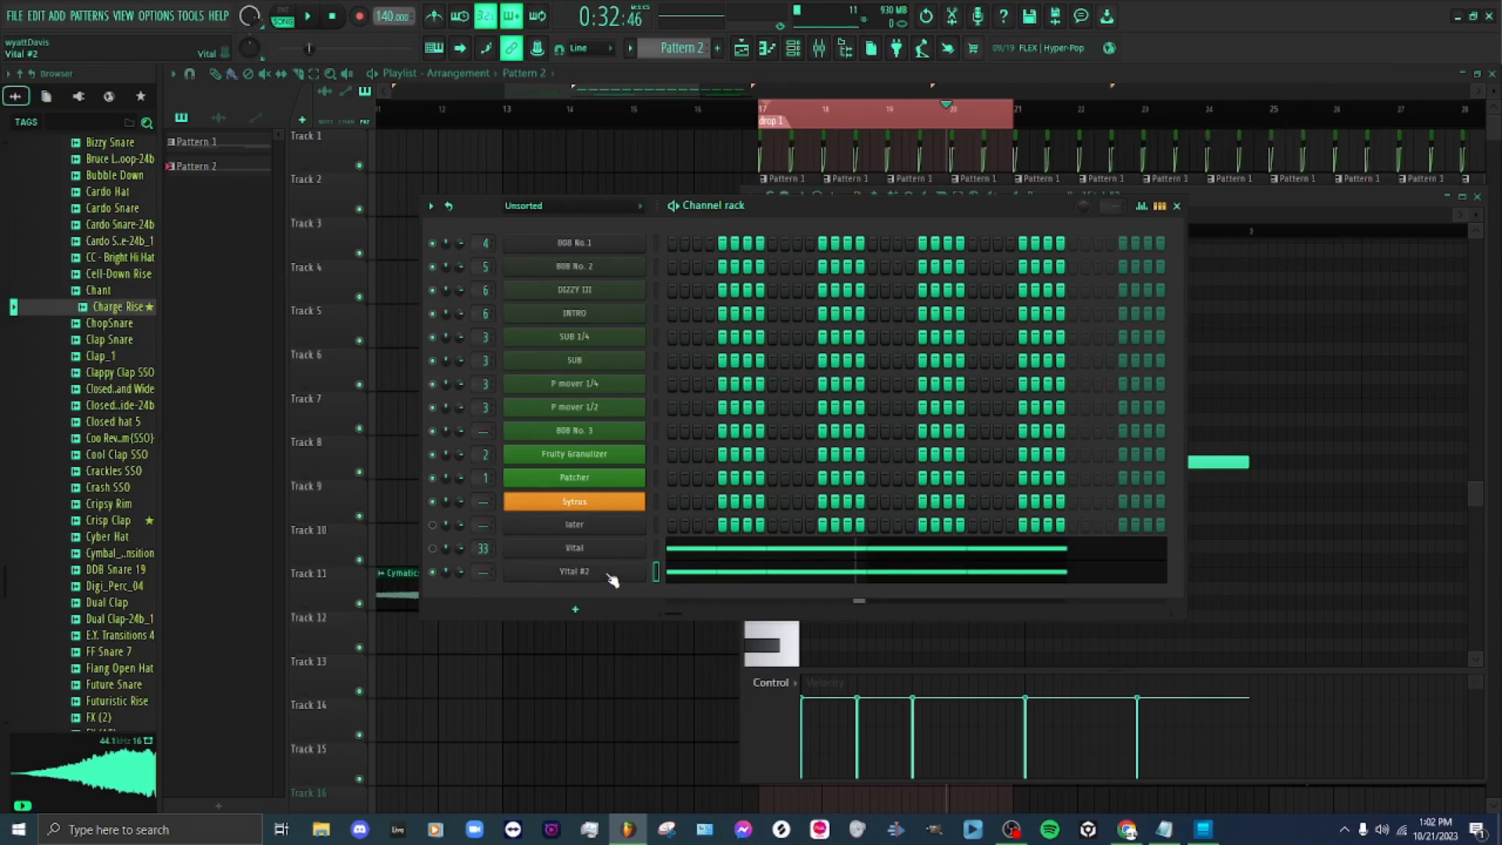
pyautogui.click(613, 578)
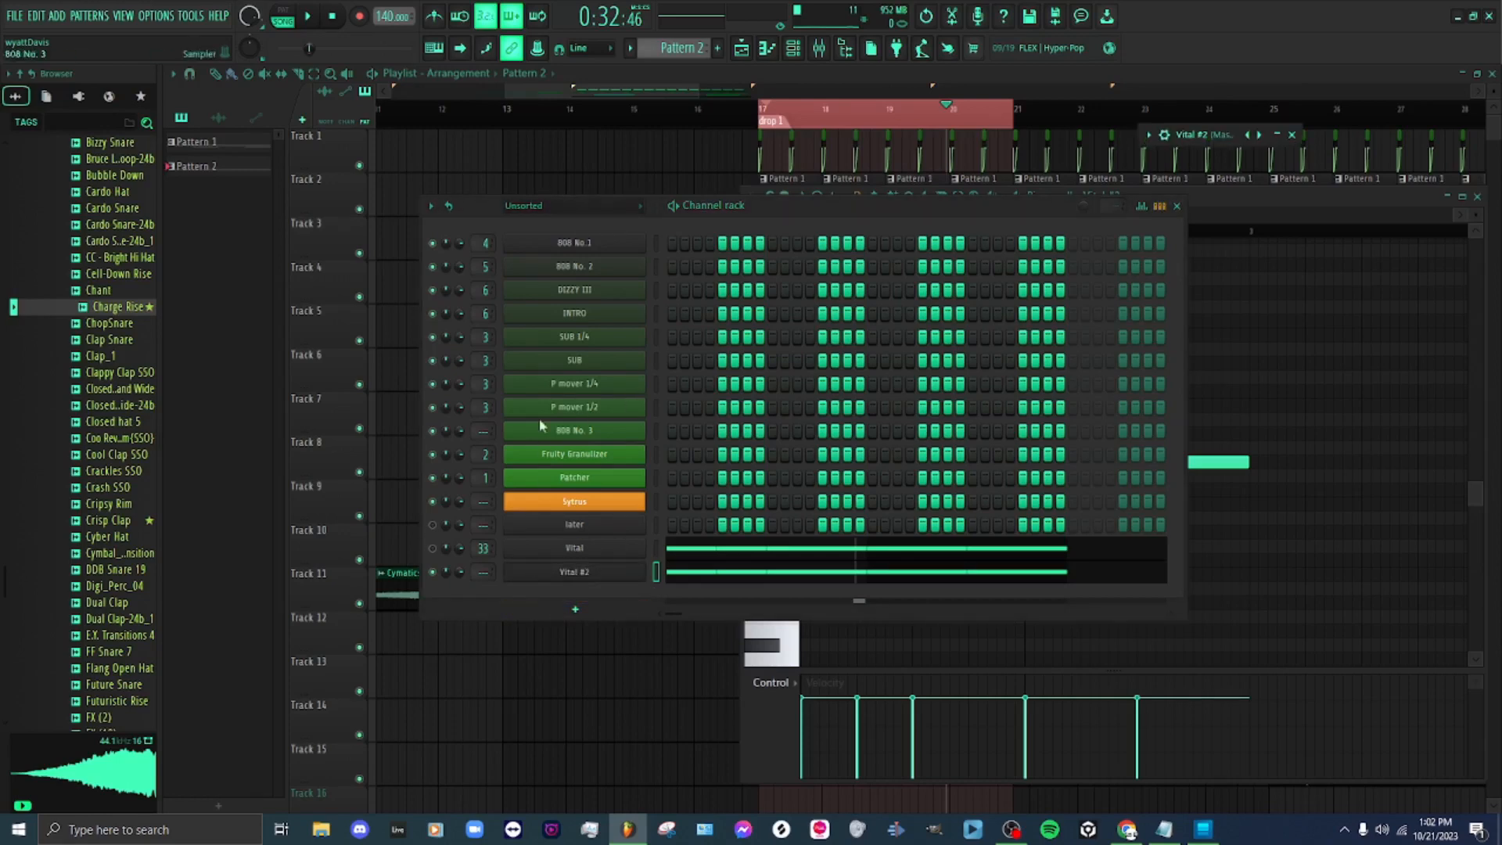
pyautogui.click(573, 581)
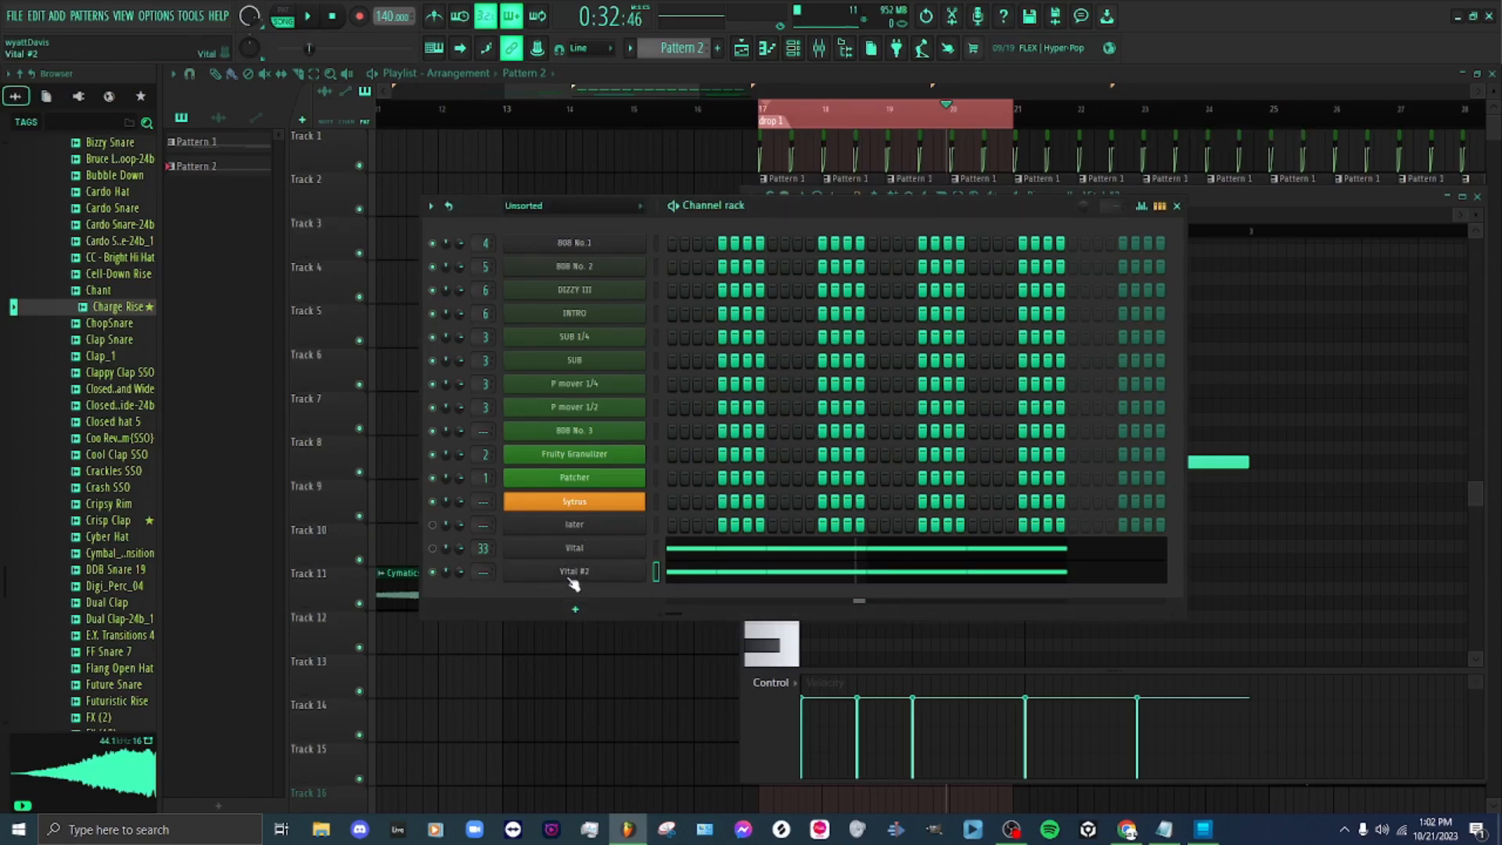
pyautogui.click(571, 580)
pyautogui.click(1230, 138)
pyautogui.moveTo(1230, 138); pyautogui.dragTo(402, 156)
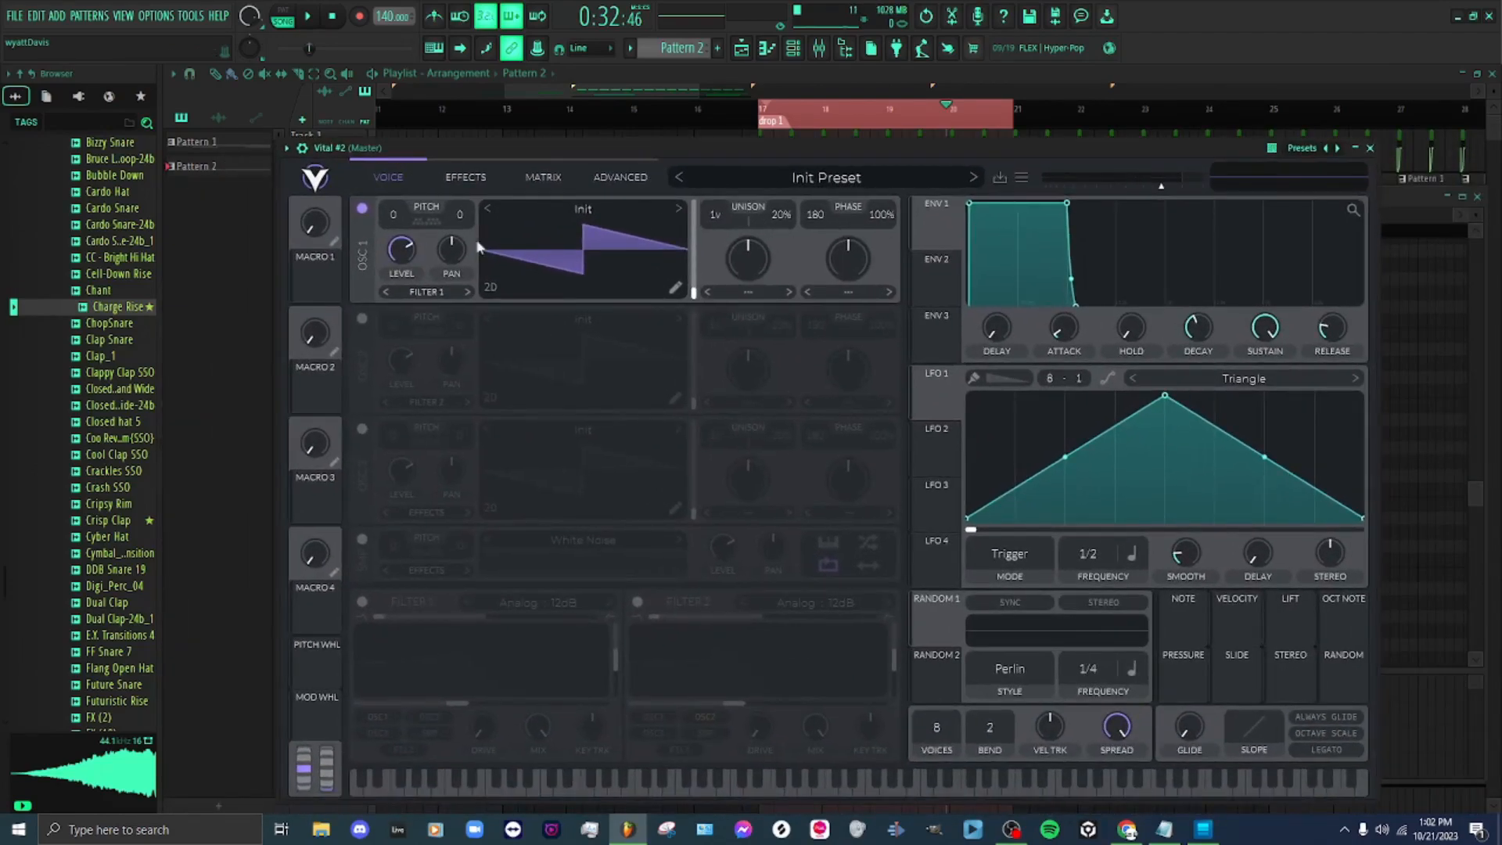
# Load the Basic Shapes wavetable into oscillator 1 and move its frame to the square wave
pyautogui.click(777, 183)
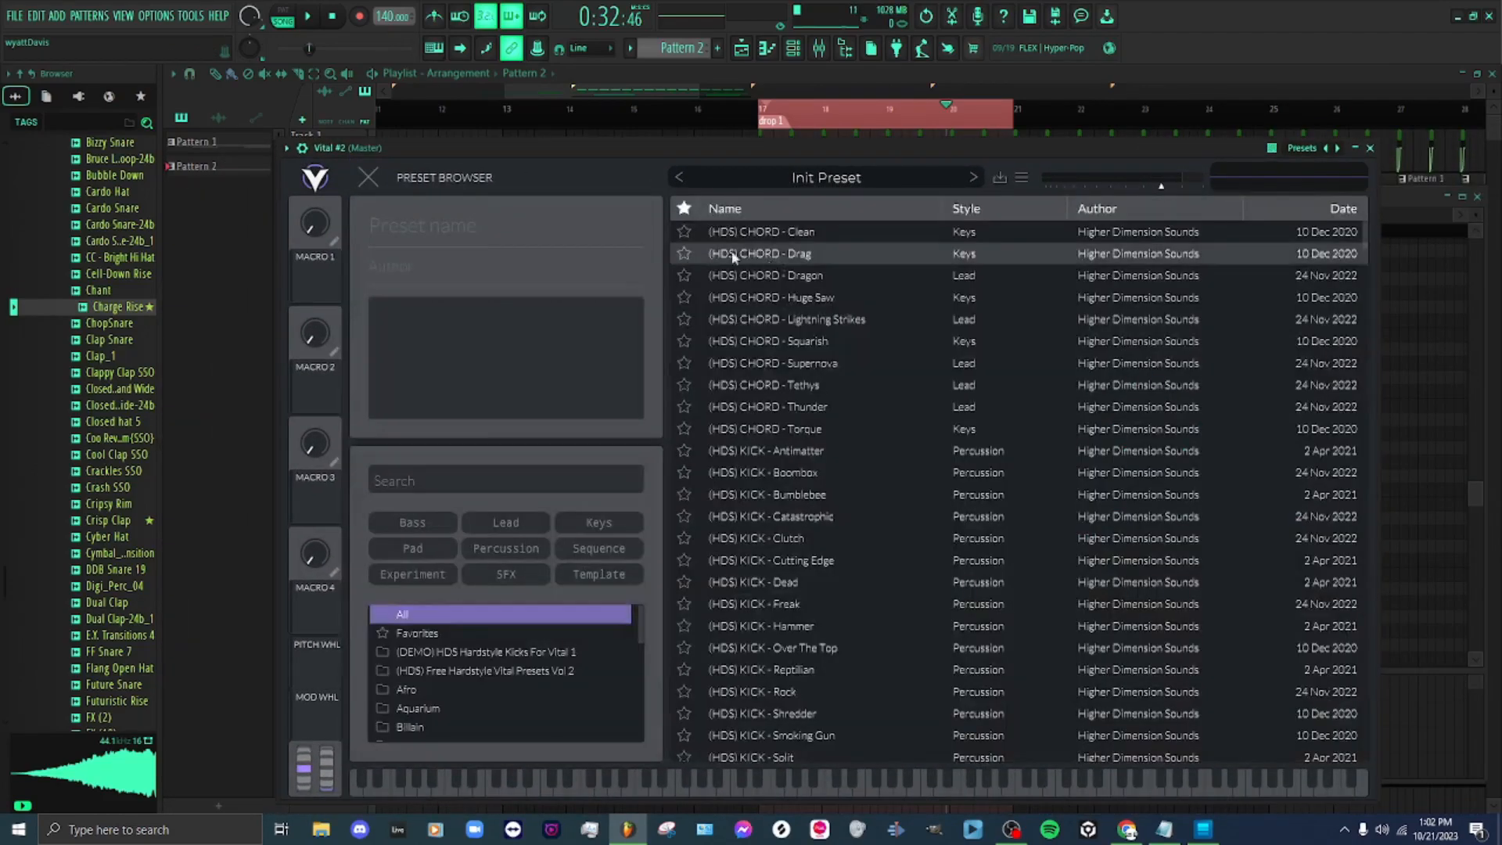
pyautogui.click(371, 178)
pyautogui.click(597, 218)
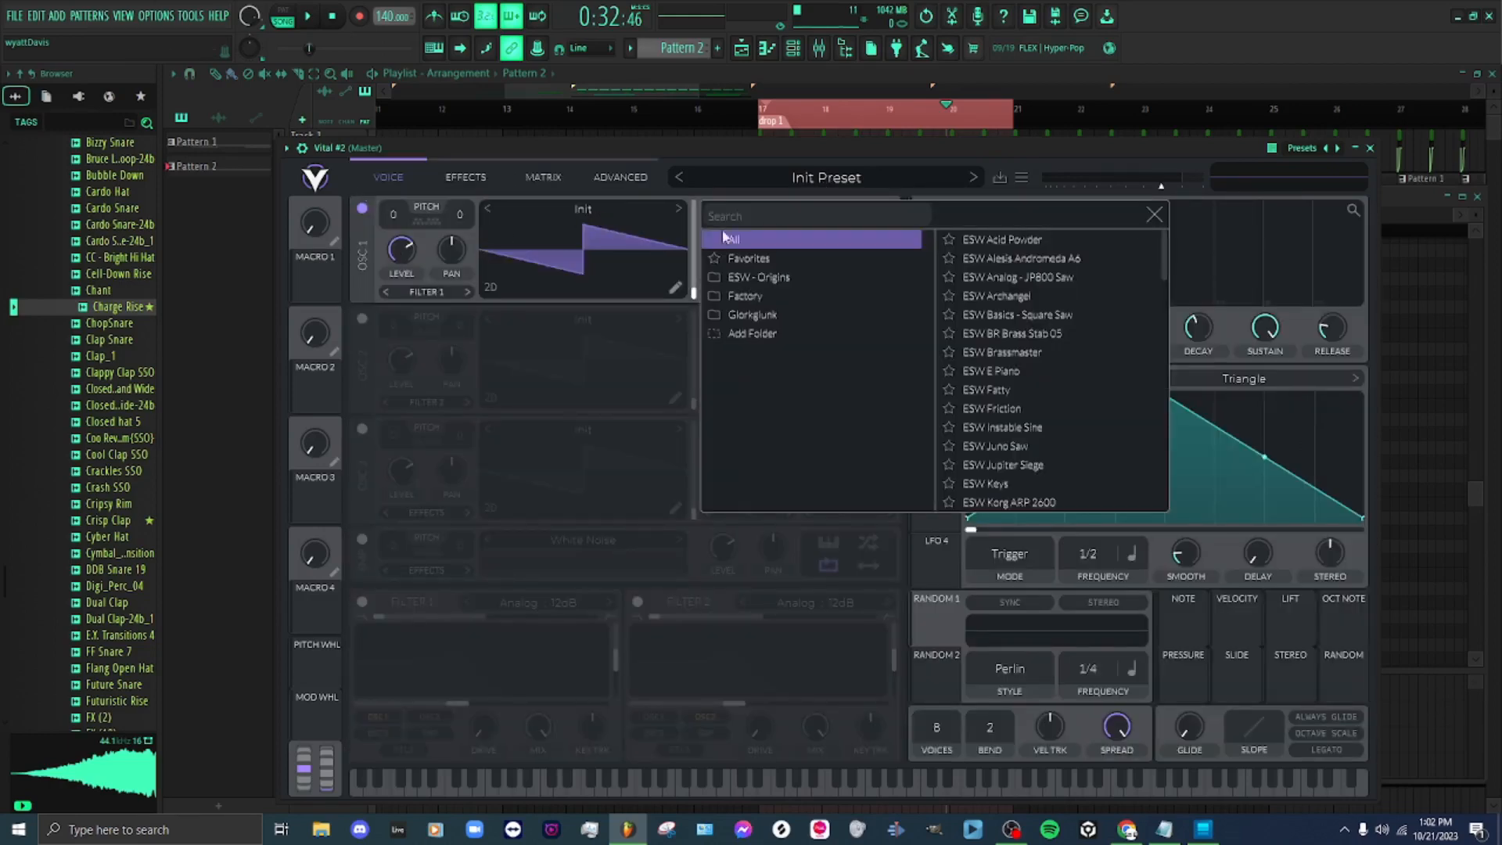
pyautogui.click(783, 258)
pyautogui.click(994, 240)
pyautogui.click(1155, 216)
pyautogui.moveTo(692, 289); pyautogui.dragTo(704, 219)
# Transpose oscillator 1 to -24 and, with its level at 0, modulate the level with LFO 1
pyautogui.moveTo(399, 225); pyautogui.dragTo(386, 358)
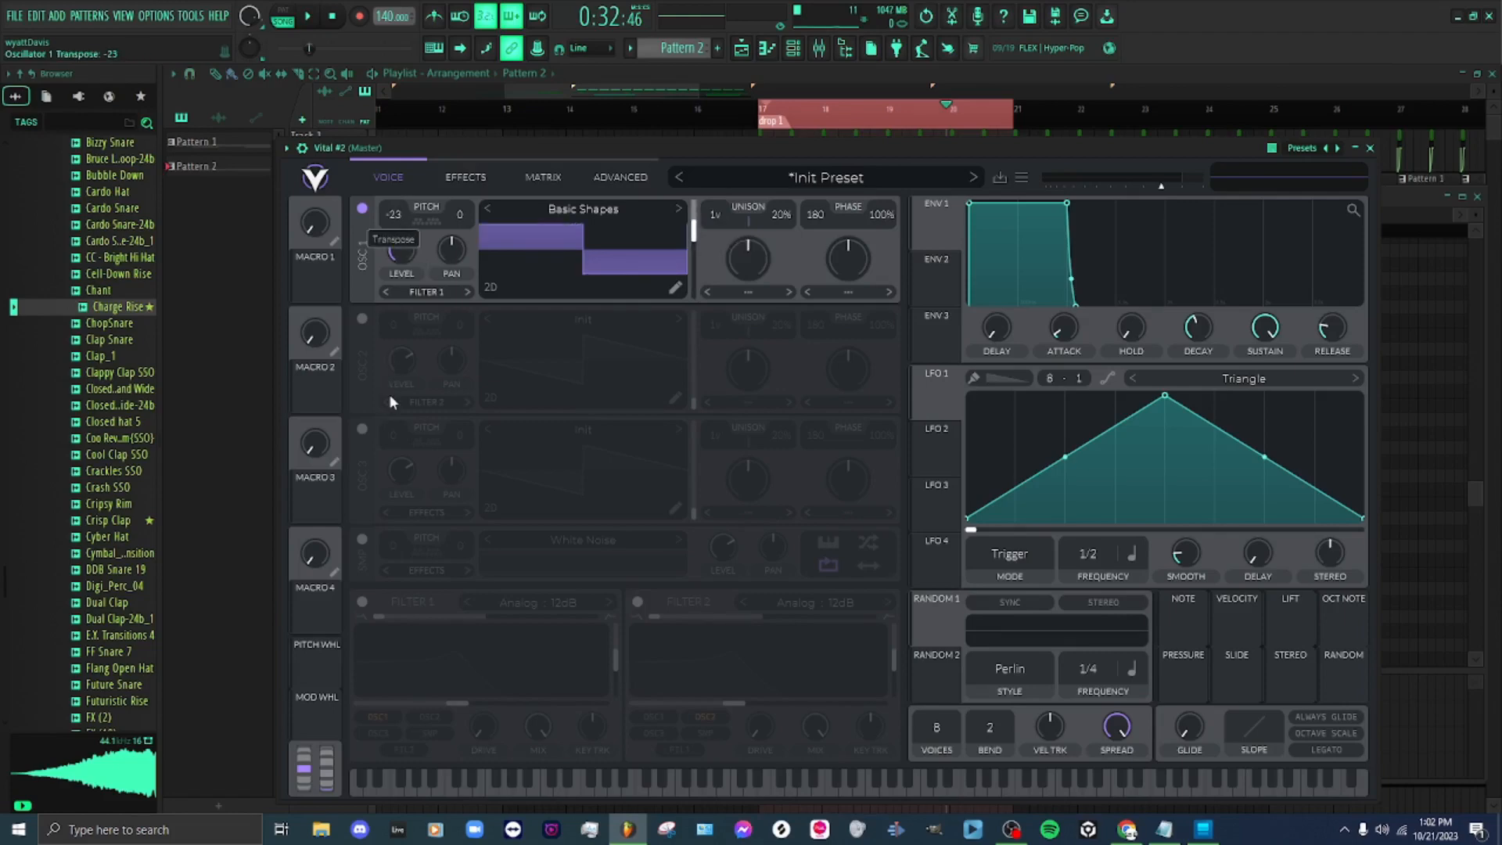
pyautogui.moveTo(391, 403); pyautogui.dragTo(393, 408)
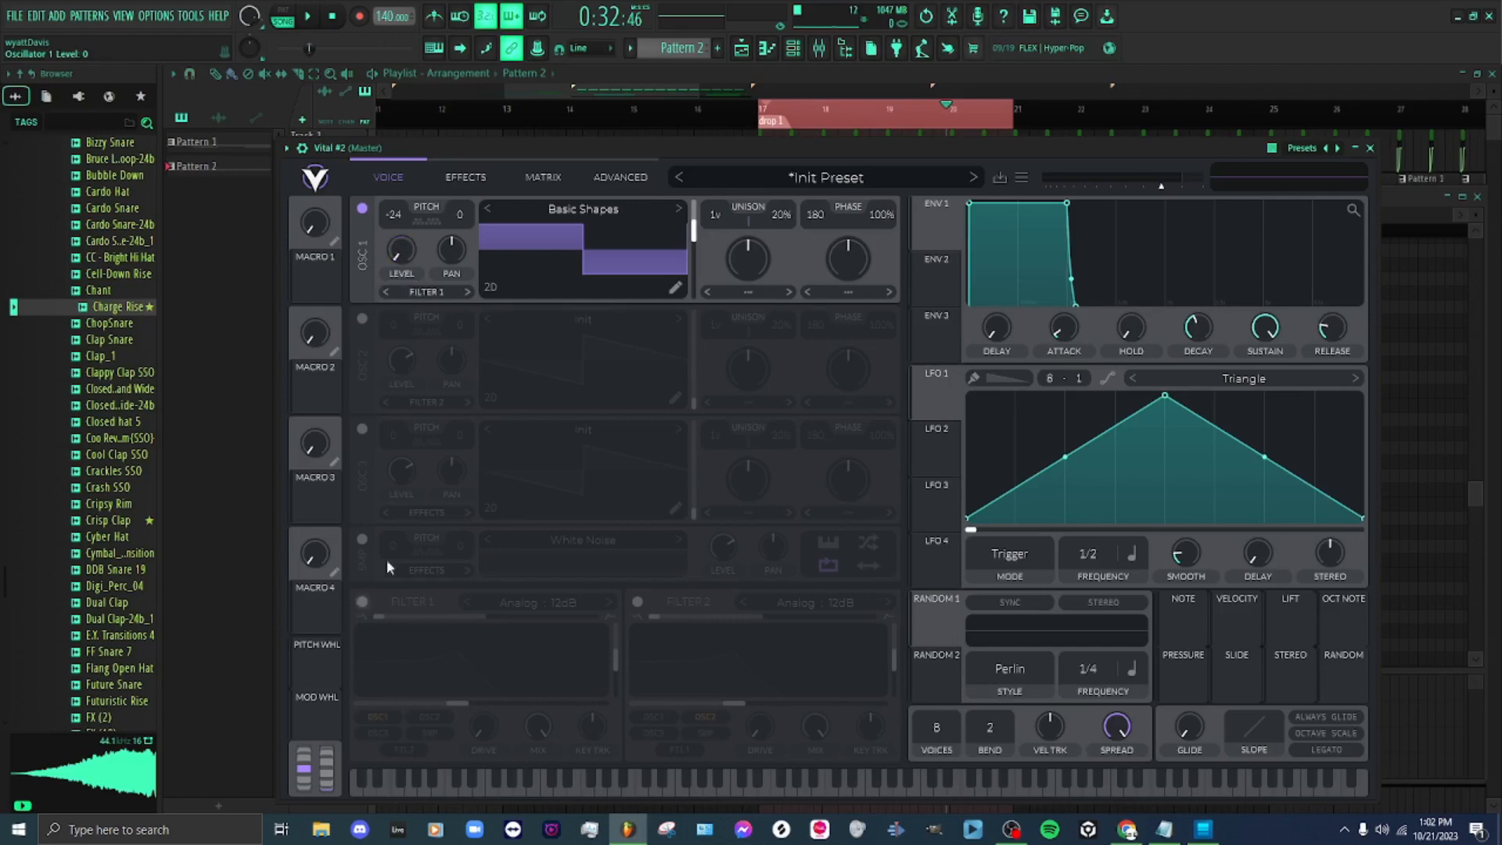
pyautogui.moveTo(924, 409); pyautogui.dragTo(397, 249)
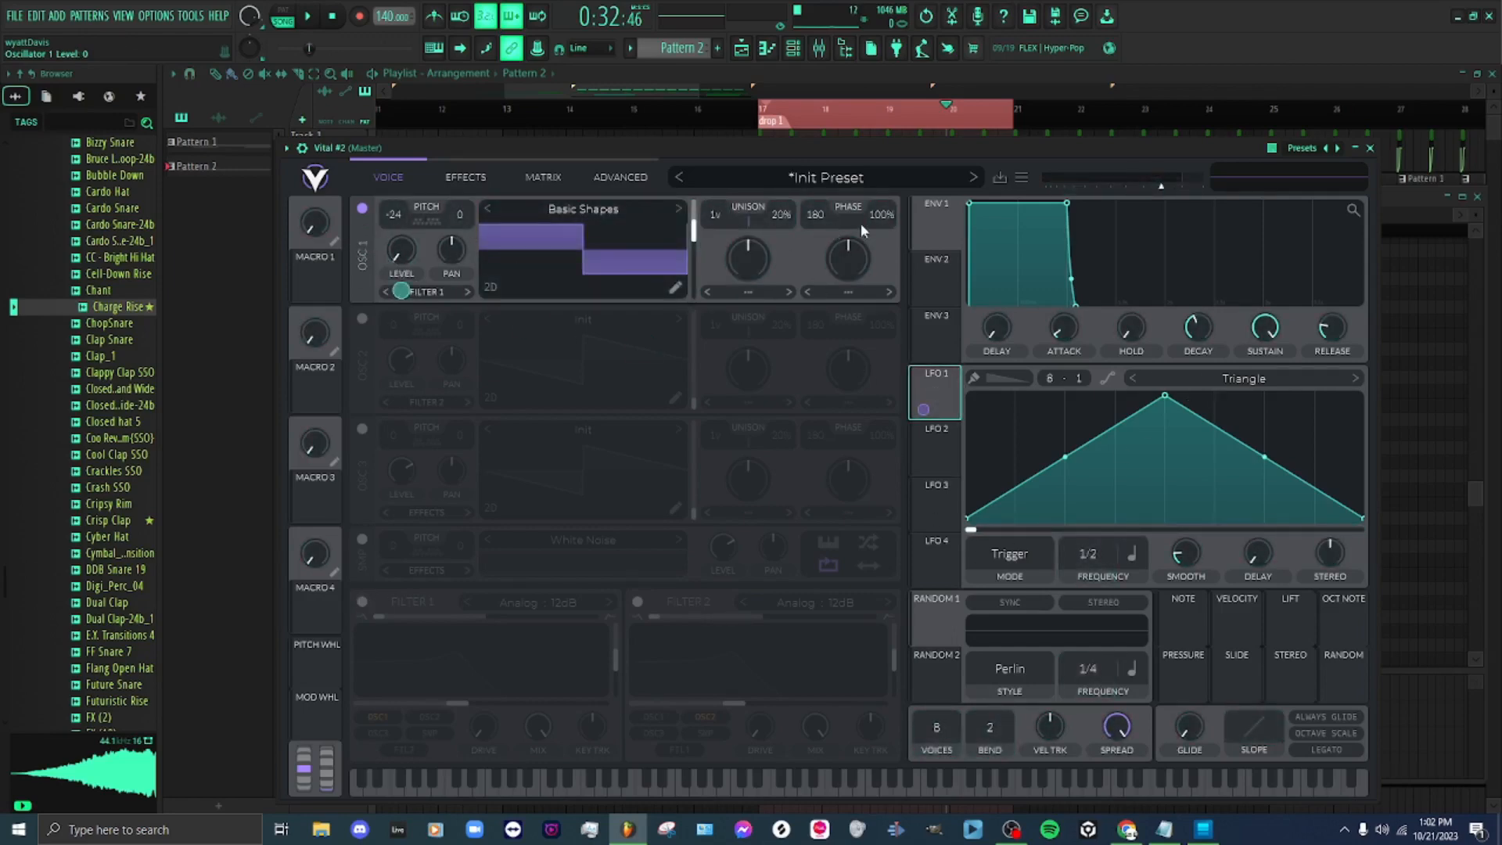
# Set oscillator 1's phase to 0 and its phase randomization to 0%
pyautogui.moveTo(883, 215); pyautogui.dragTo(773, 604)
pyautogui.moveTo(819, 216); pyautogui.dragTo(751, 537)
pyautogui.moveTo(815, 144); pyautogui.dragTo(749, 106)
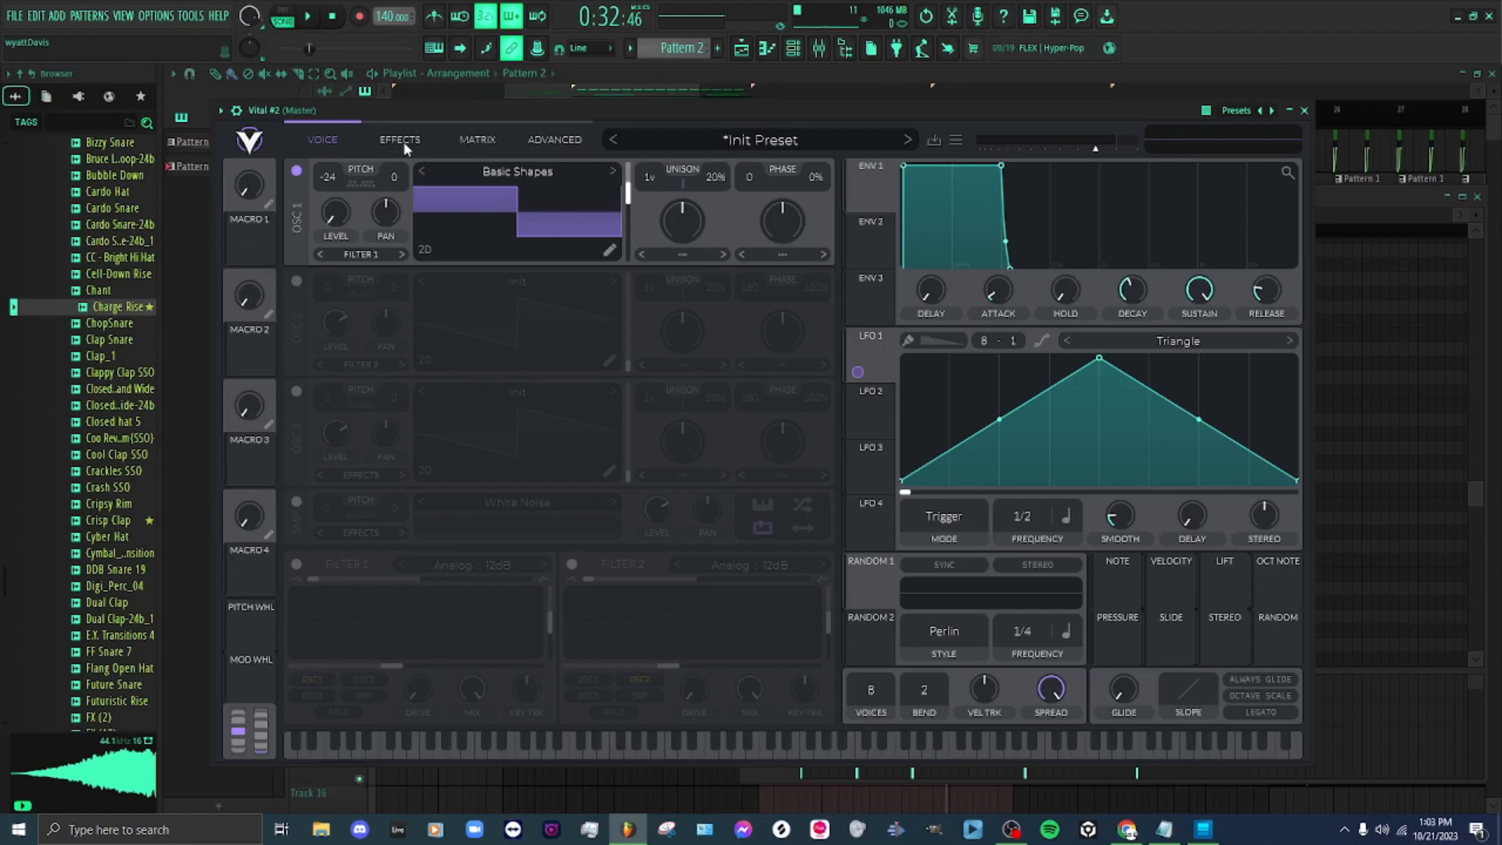
# Audition Pattern 2 in pattern mode and set LFO 1's frequency to 1/4
pyautogui.click(283, 16)
pyautogui.click(319, 19)
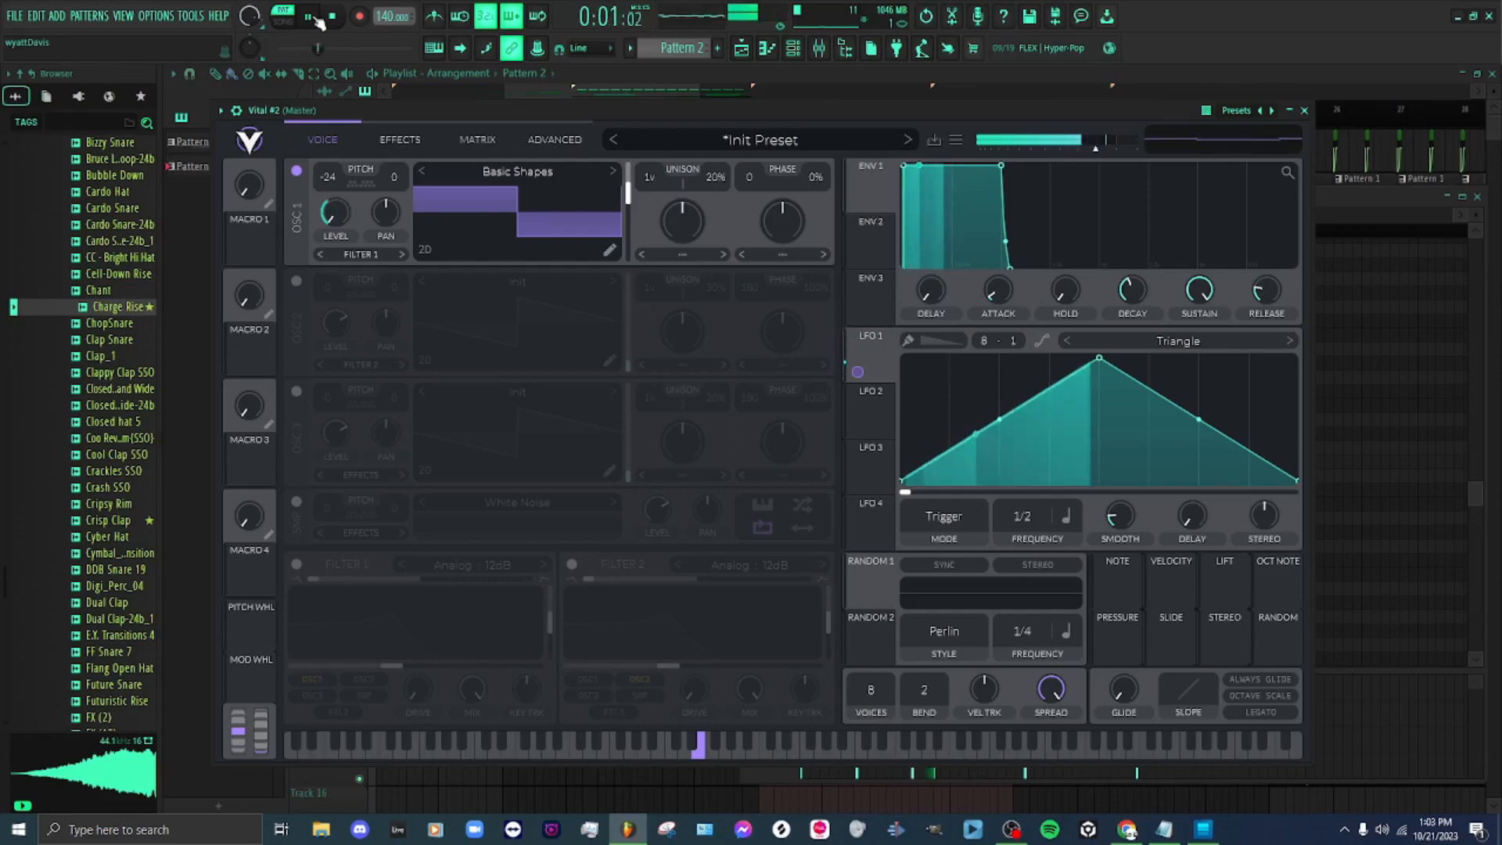
pyautogui.click(317, 19)
pyautogui.moveTo(1024, 516); pyautogui.dragTo(1033, 507)
pyautogui.click(331, 18)
pyautogui.click(311, 18)
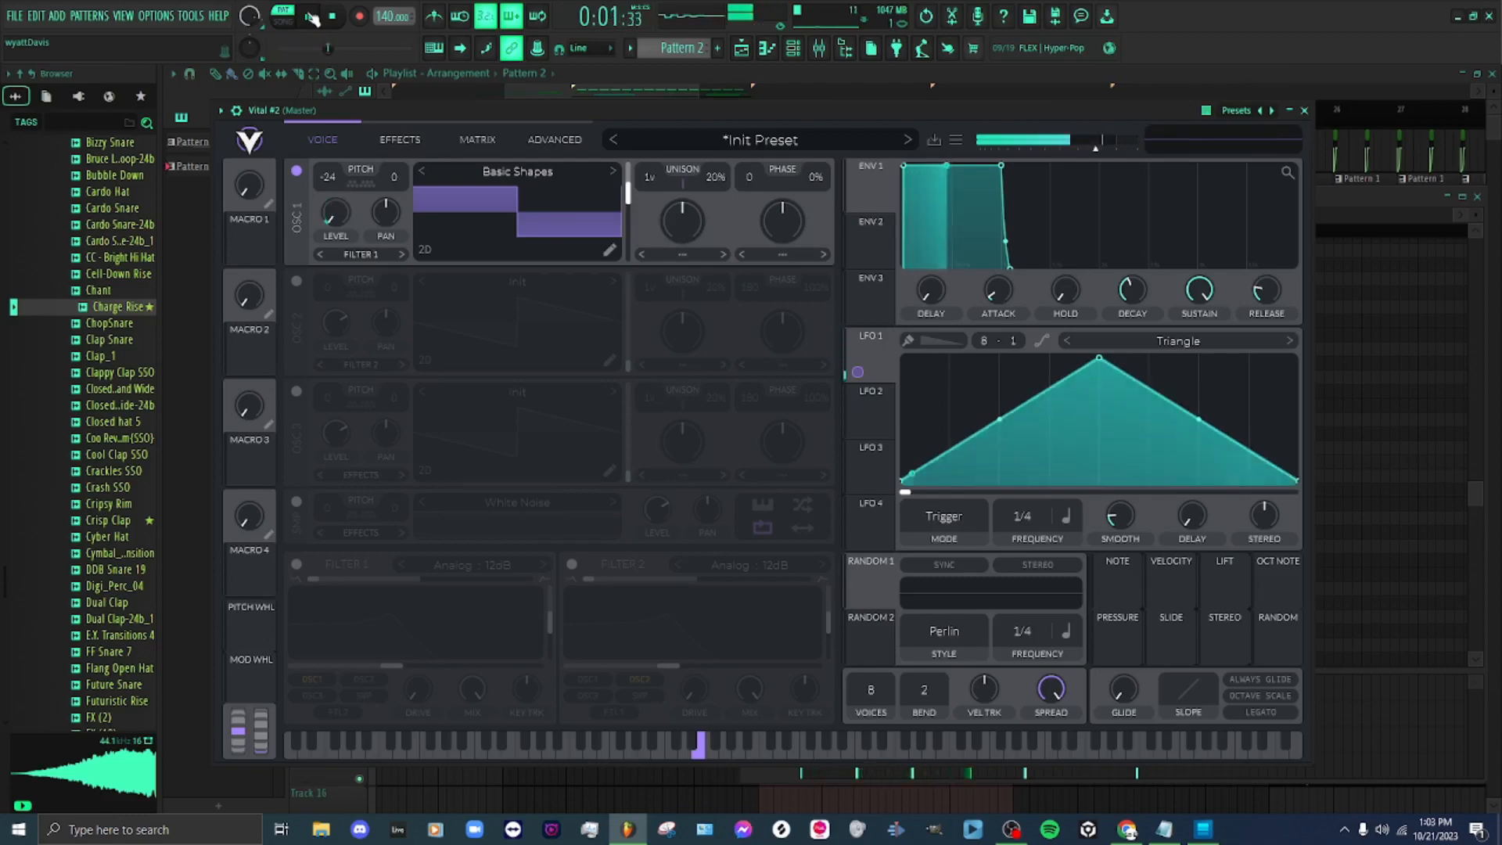
pyautogui.click(311, 18)
# Enable Distortion at the start of the effects chain, using the Down Sample type with a drive of 15.3 dB
pyautogui.click(396, 143)
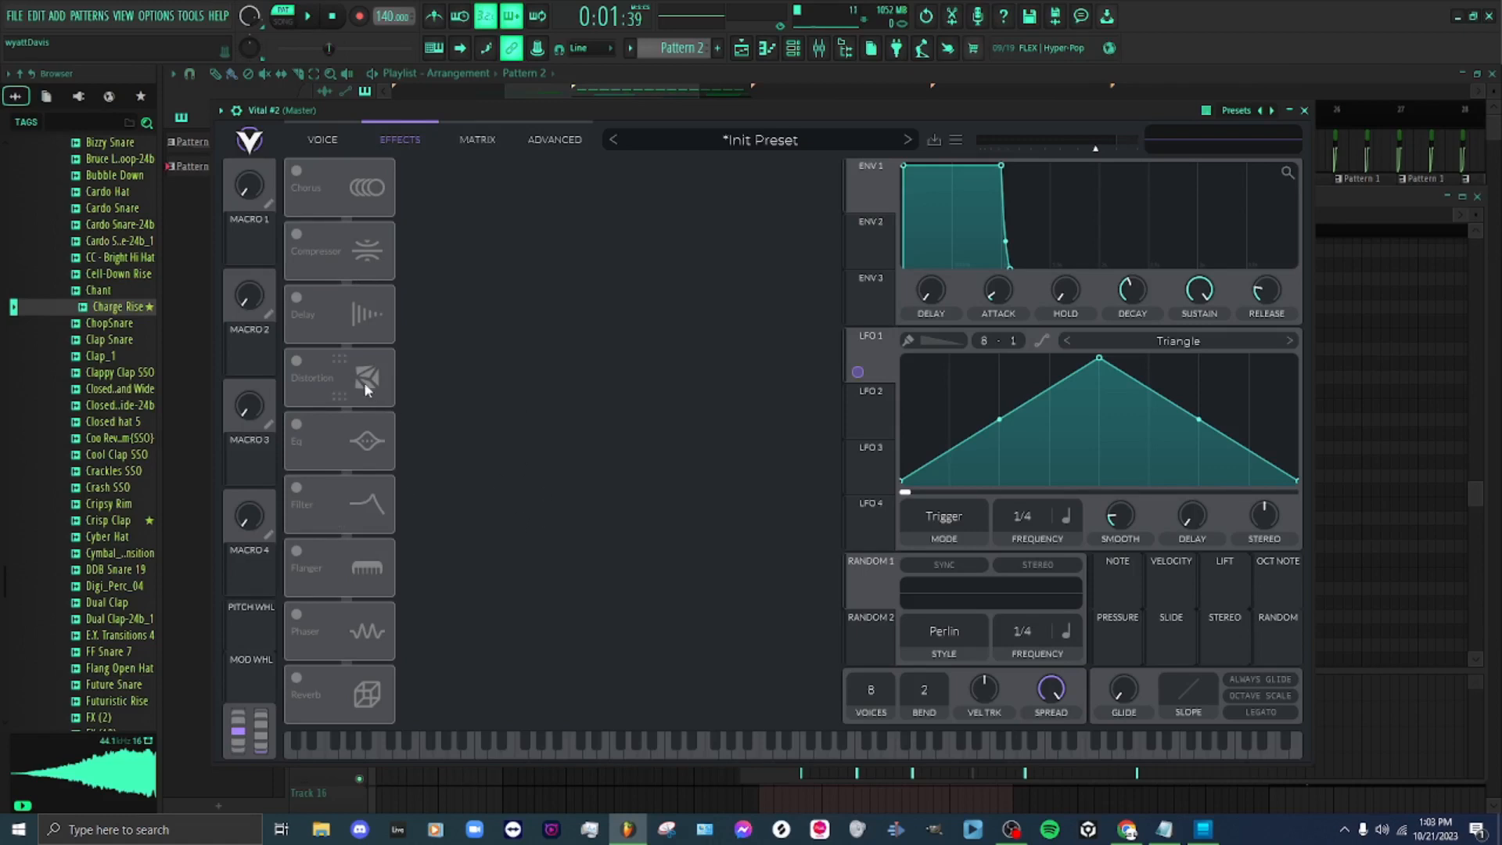
pyautogui.moveTo(364, 382); pyautogui.dragTo(366, 203)
pyautogui.click(296, 171)
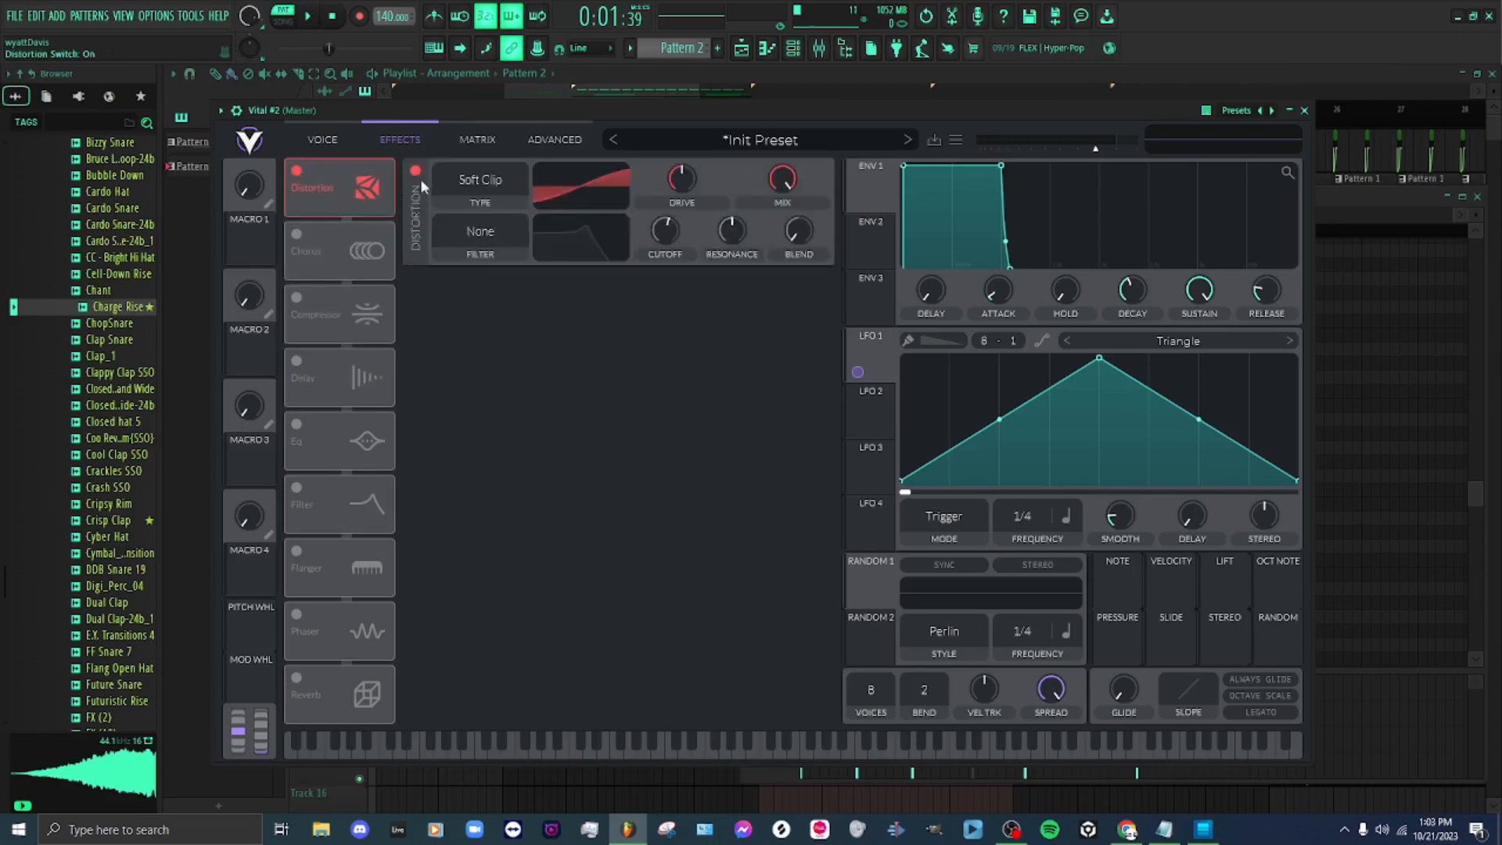
pyautogui.click(480, 179)
pyautogui.click(462, 320)
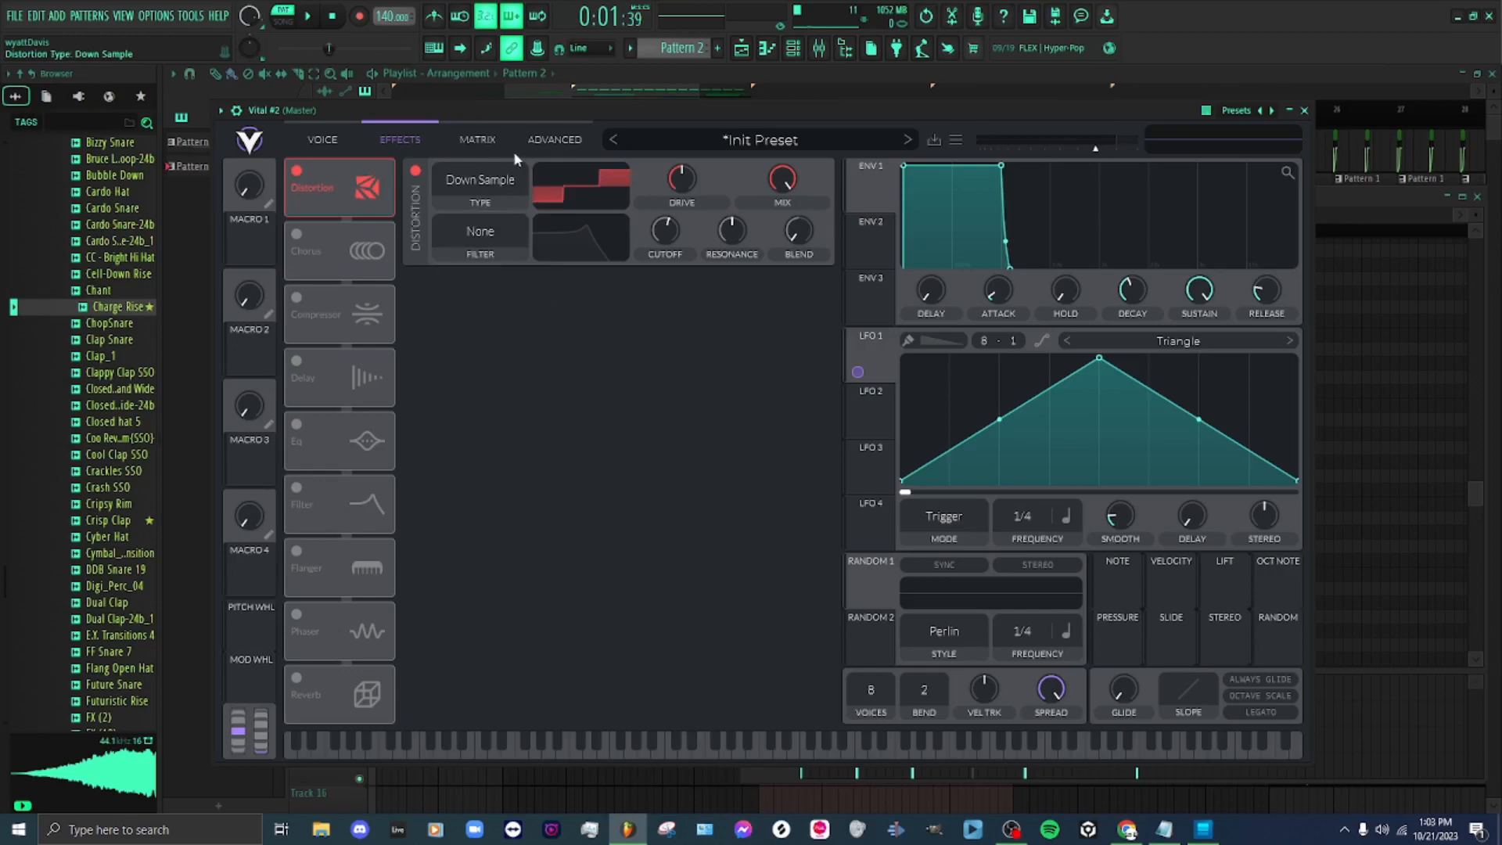
pyautogui.moveTo(688, 180)
pyautogui.mouseDown()
pyautogui.moveTo(708, 162)
pyautogui.moveTo(693, 171)
pyautogui.mouseUp()
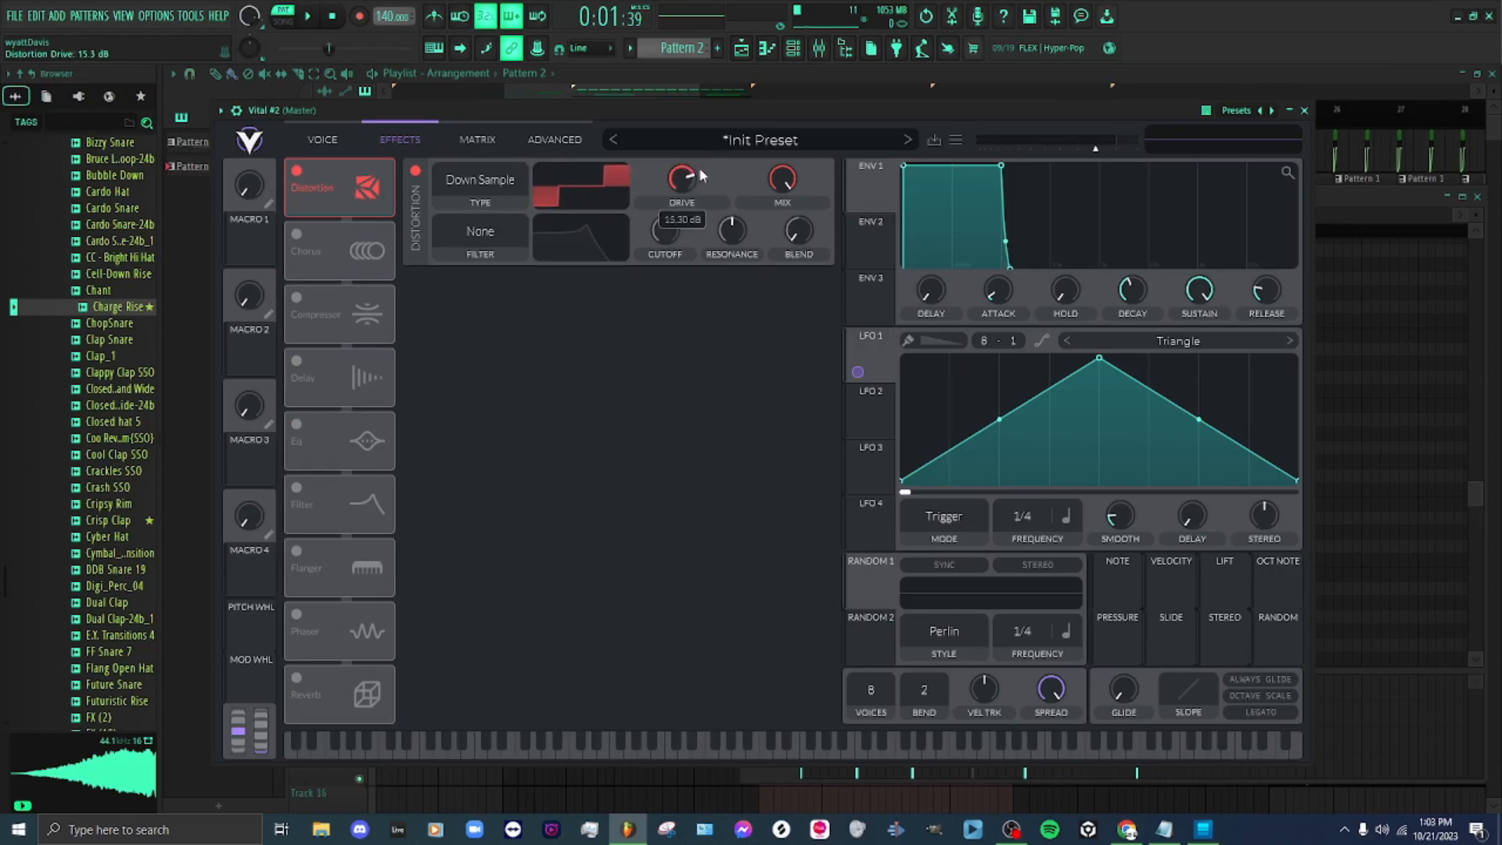
# Set the distortion filter to Pre and its cutoff to about 58.24 semitones
pyautogui.click(467, 229)
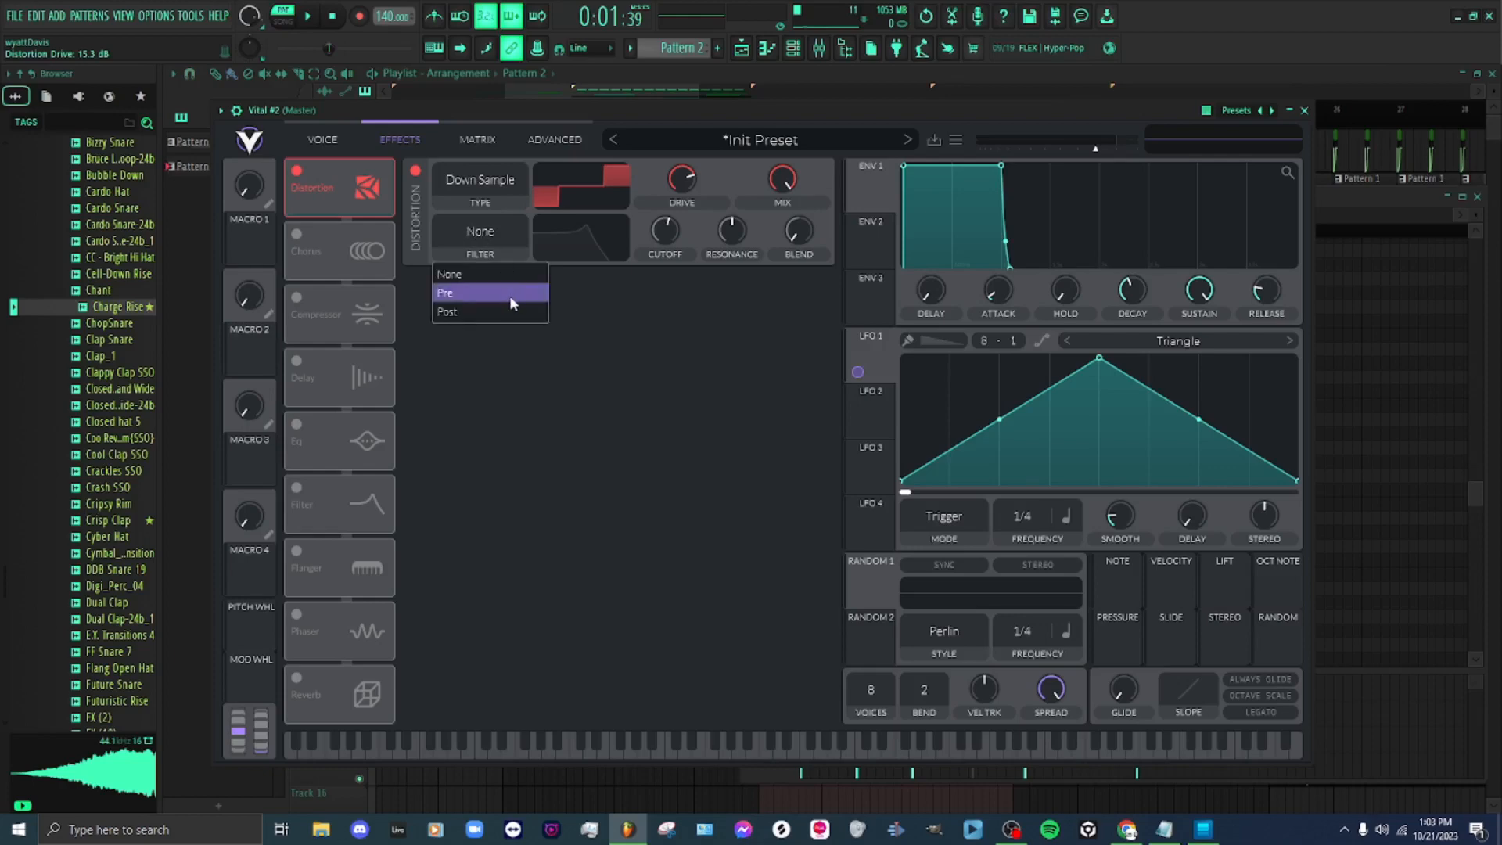
pyautogui.click(509, 295)
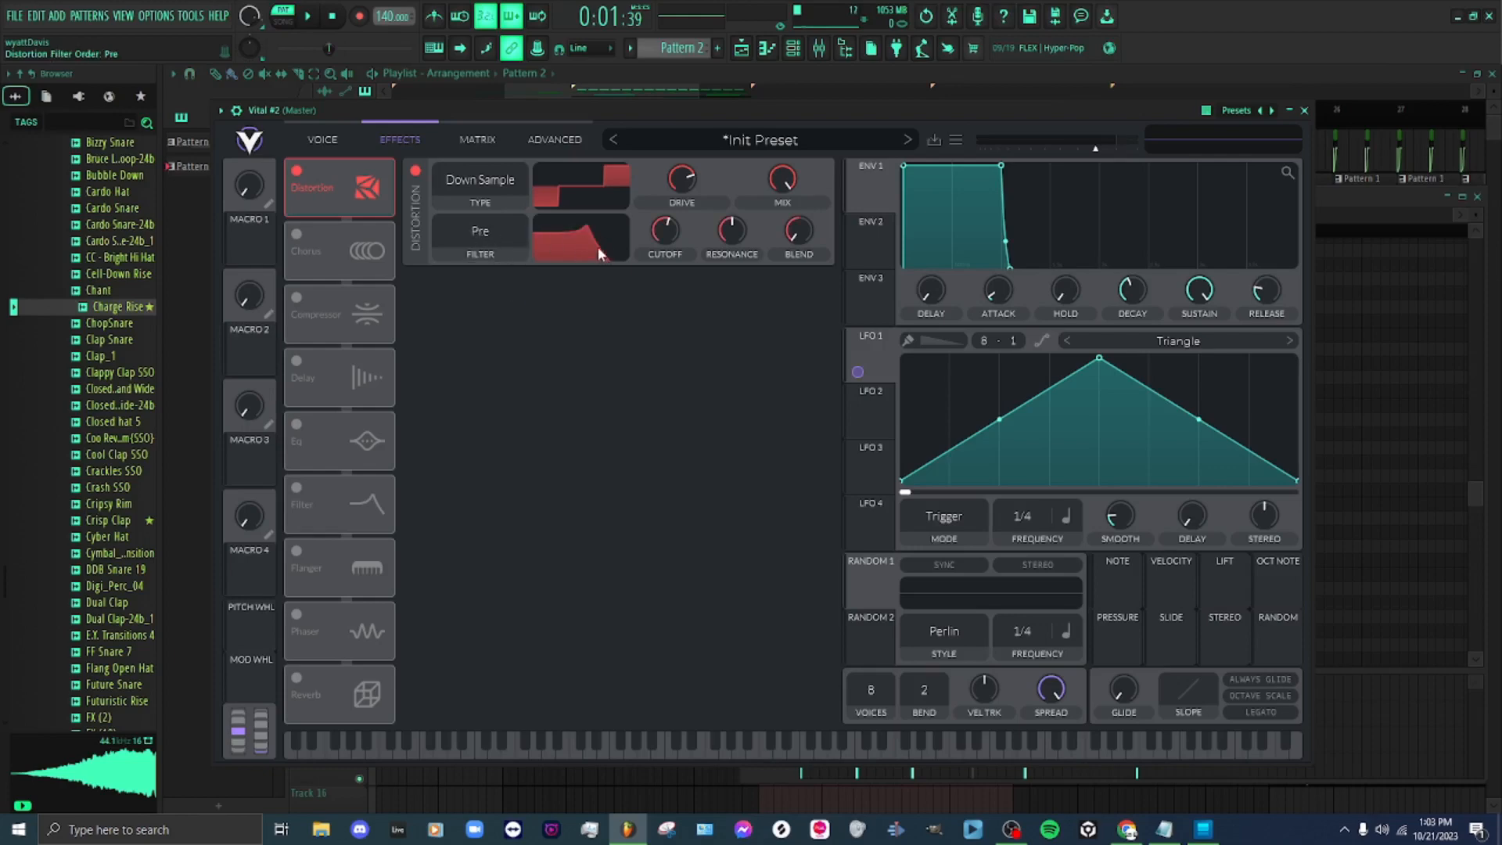
pyautogui.click(495, 229)
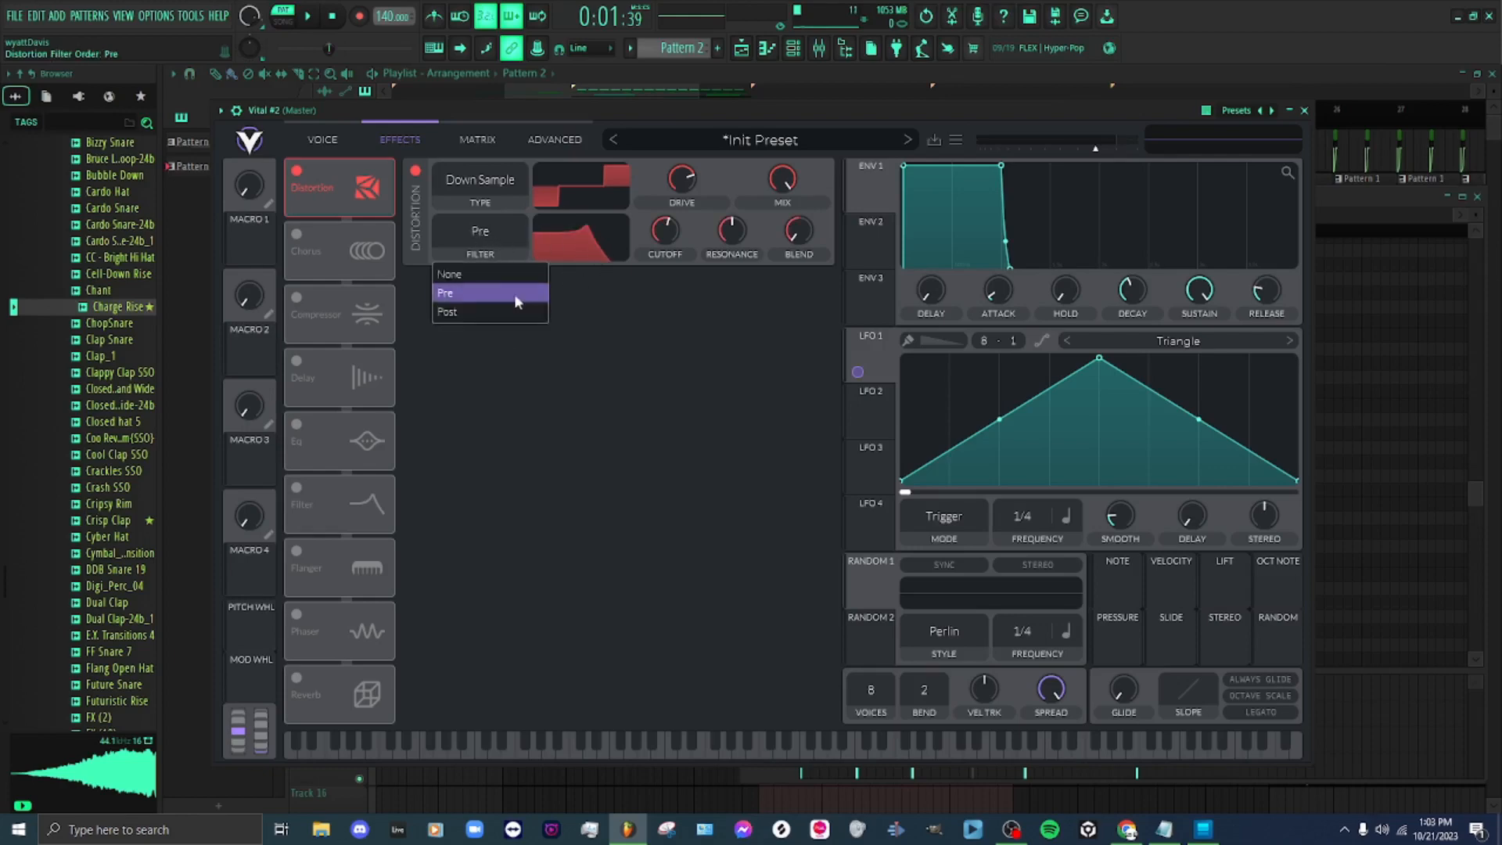
pyautogui.click(646, 301)
pyautogui.moveTo(665, 229); pyautogui.dragTo(674, 263)
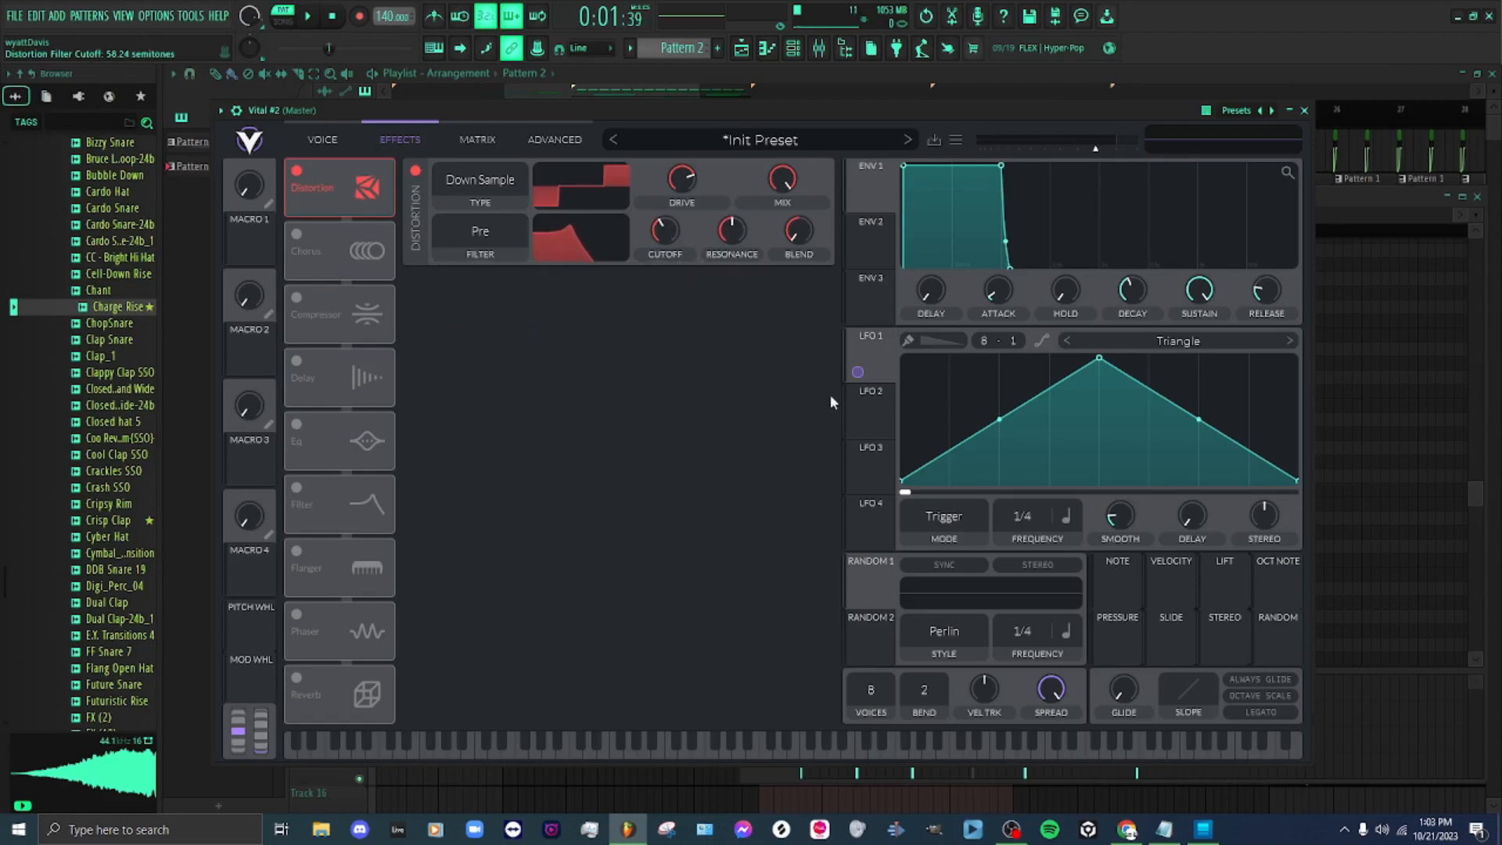
# Modulate the distortion filter cutoff with LFO 2 by an amount of 0.2775 and audition the pattern
pyautogui.click(867, 420)
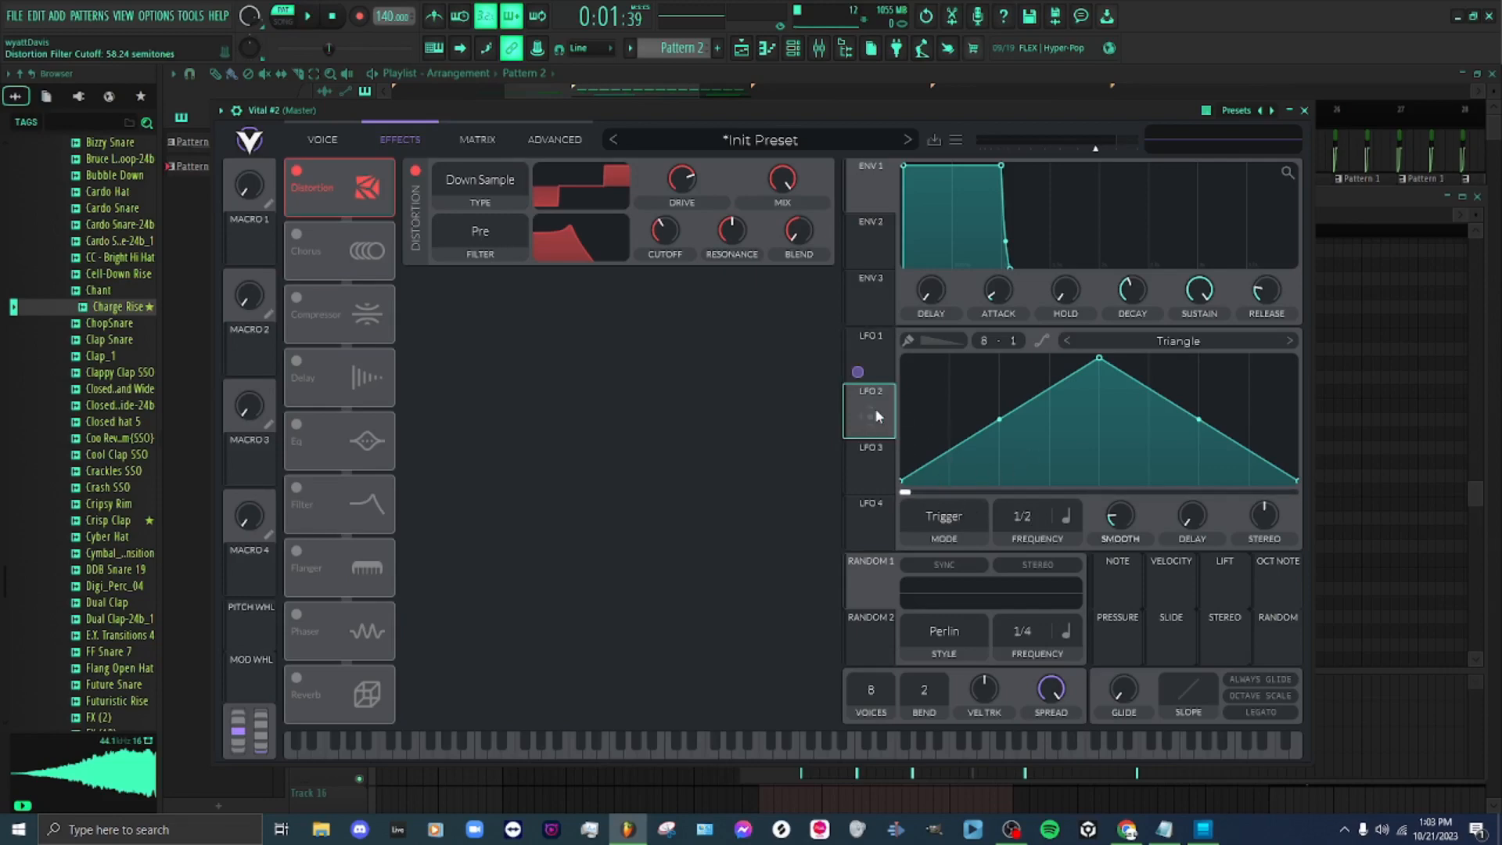
pyautogui.moveTo(871, 410)
pyautogui.mouseDown()
pyautogui.moveTo(664, 228)
pyautogui.moveTo(664, 297)
pyautogui.mouseUp()
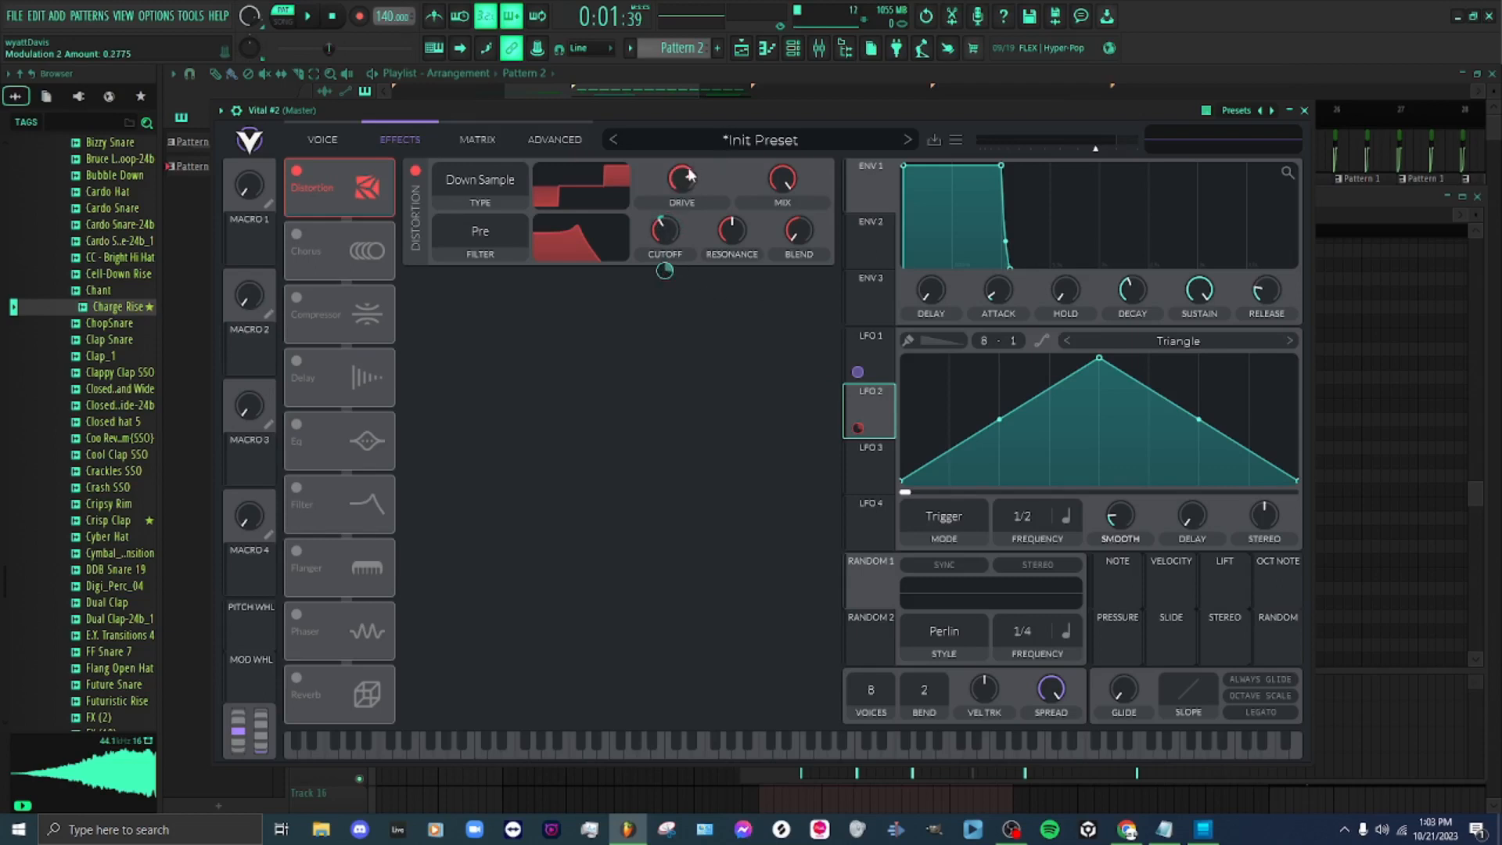
pyautogui.click(307, 16)
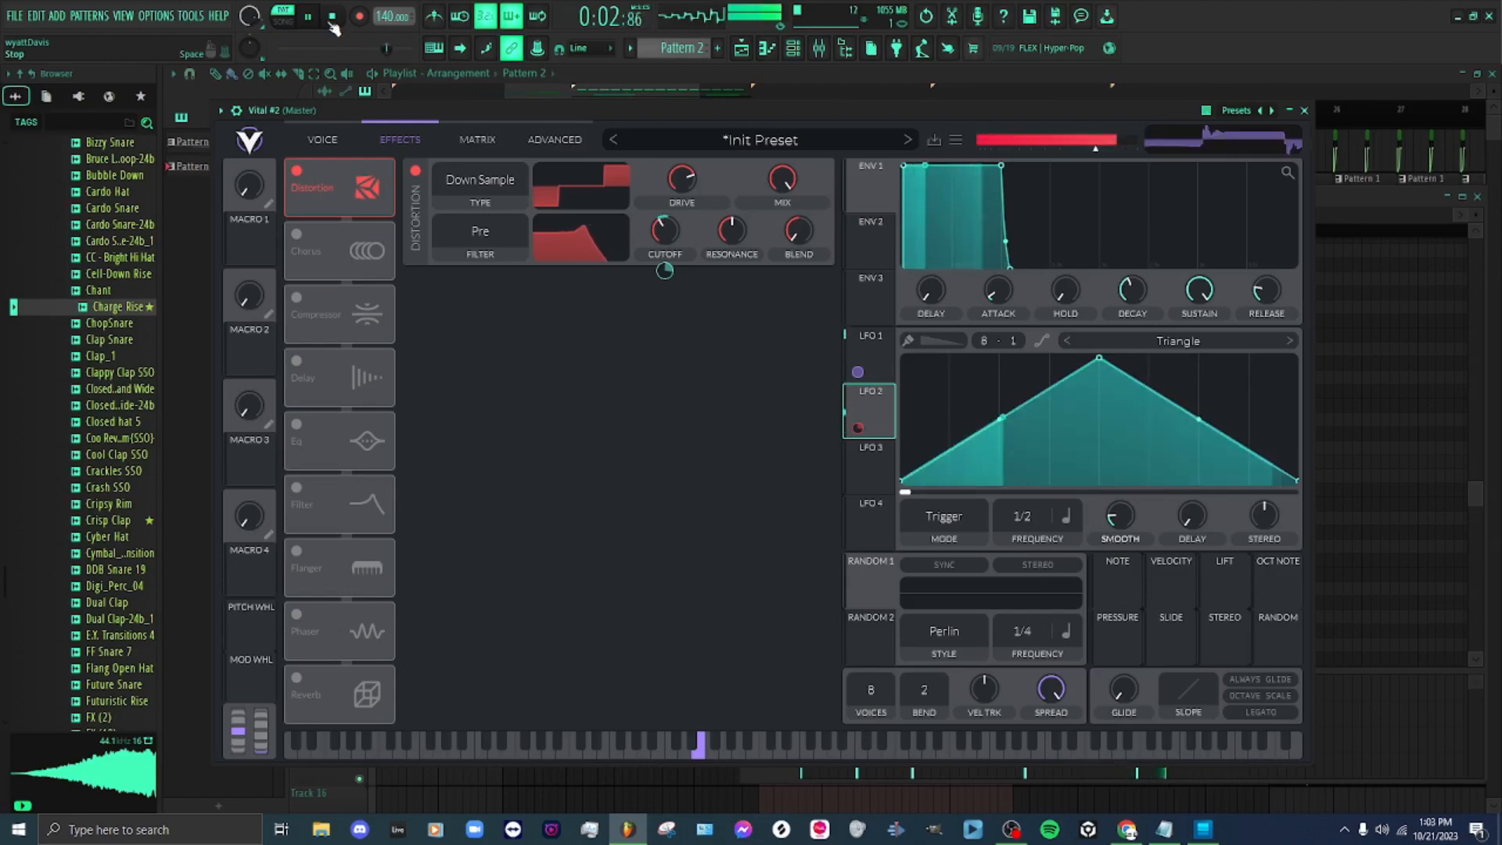
pyautogui.click(331, 17)
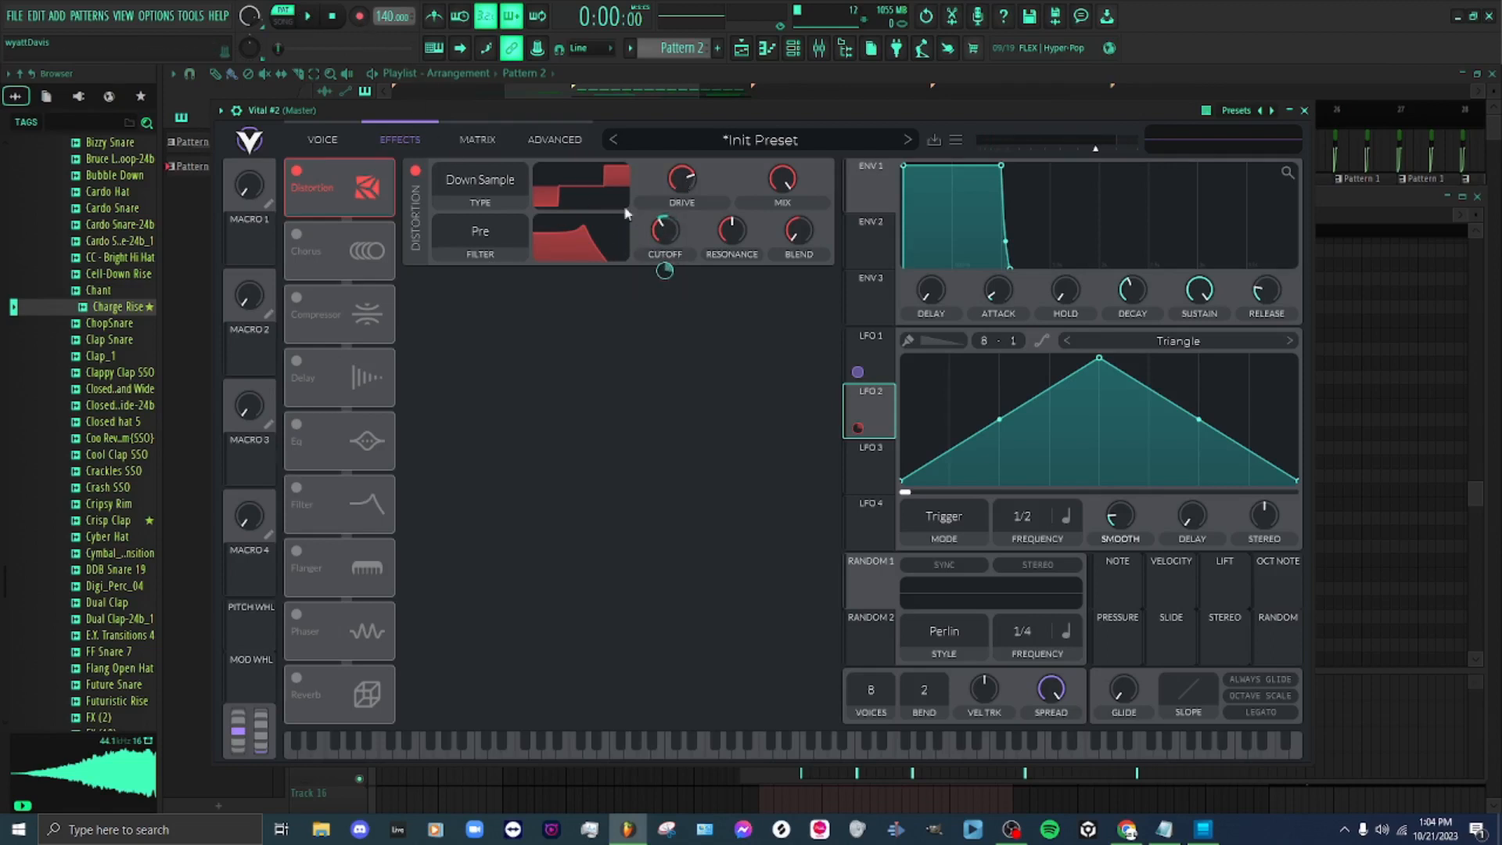
# Raise the distortion drive to 16.2 dB and lower the filter cutoff while the pattern plays
pyautogui.press('space')
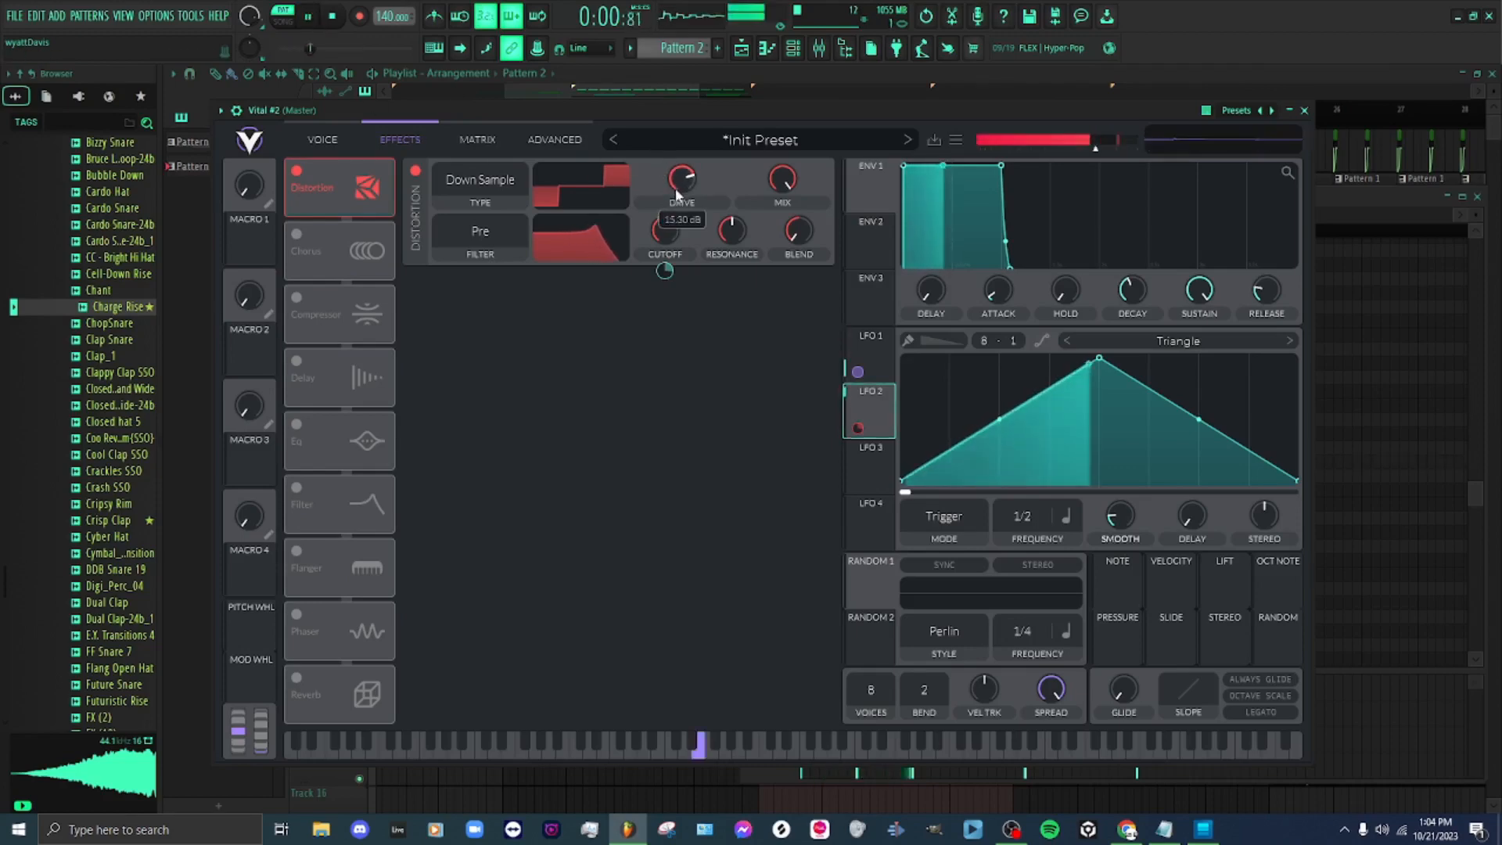
pyautogui.moveTo(680, 201); pyautogui.dragTo(695, 177)
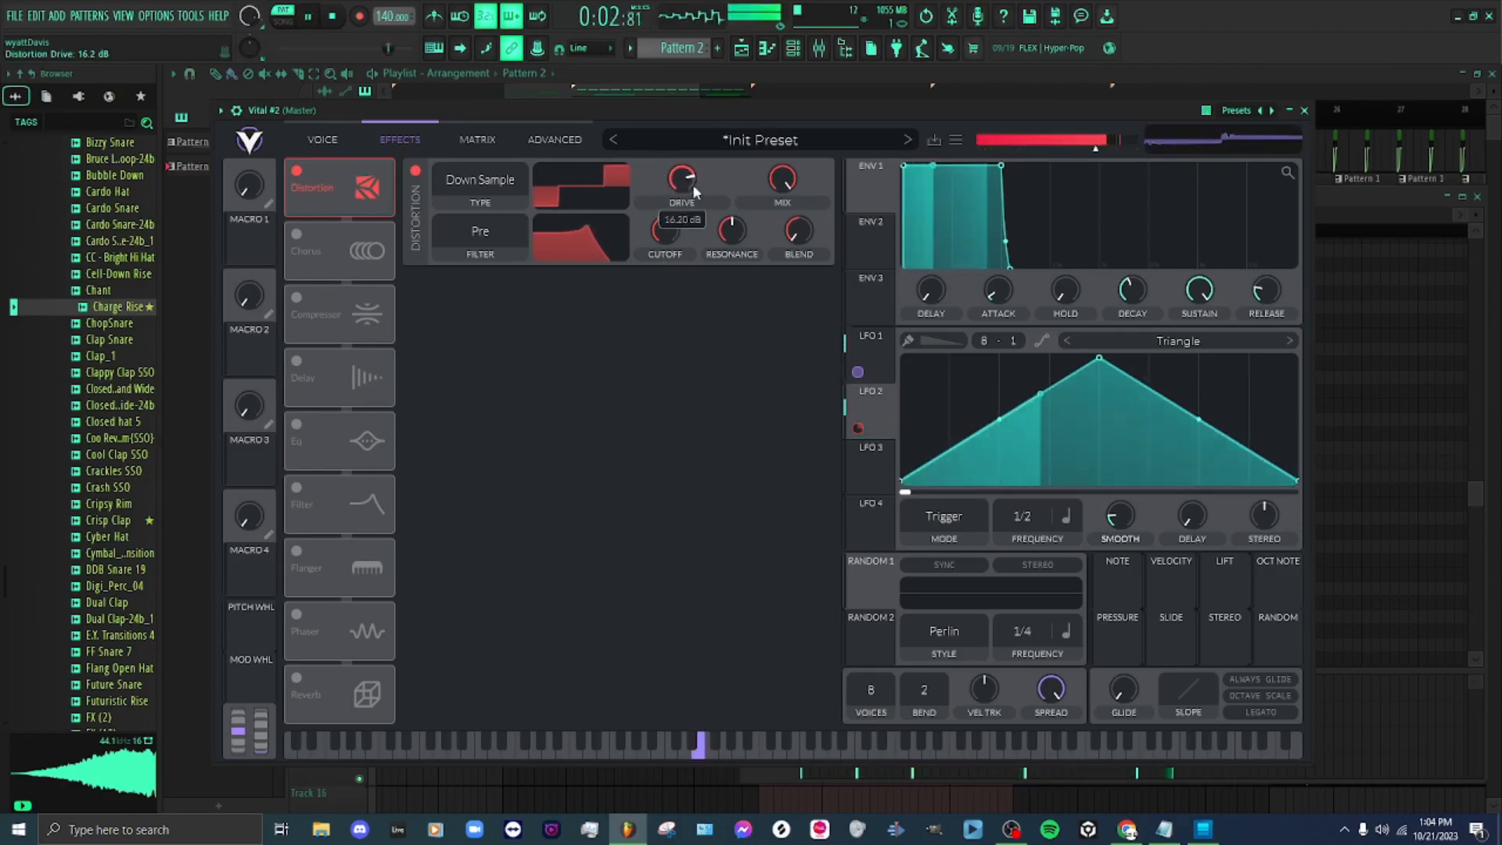
pyautogui.moveTo(672, 235); pyautogui.dragTo(619, 199)
pyautogui.press('space')
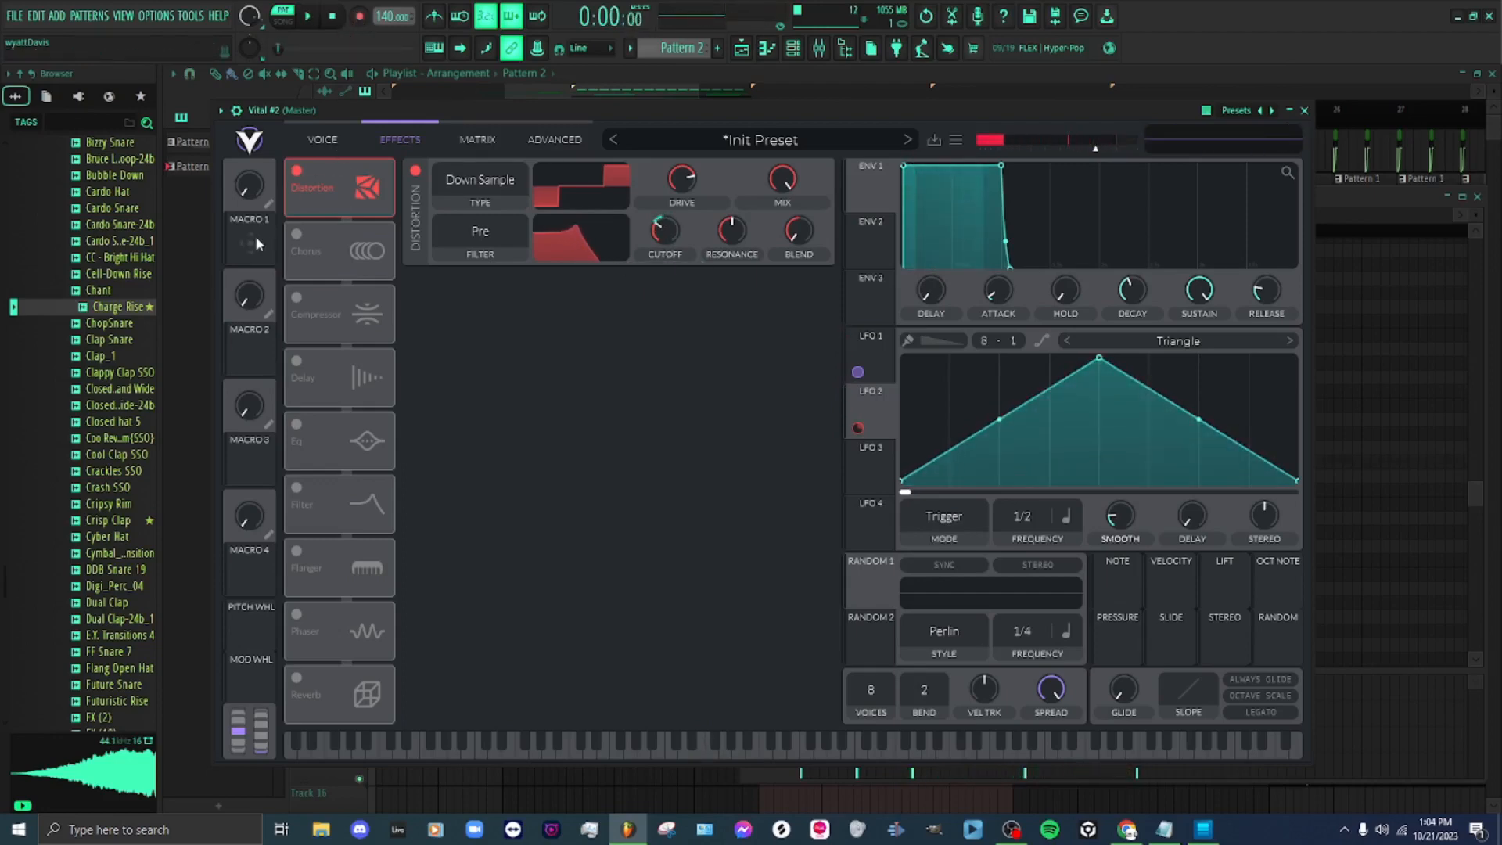
# Assign Macro 1 to the distortion drive with an amount of 0.23 and set the drive to 11.7 dB
pyautogui.moveTo(253, 241); pyautogui.dragTo(686, 184)
pyautogui.moveTo(685, 180); pyautogui.dragTo(679, 187)
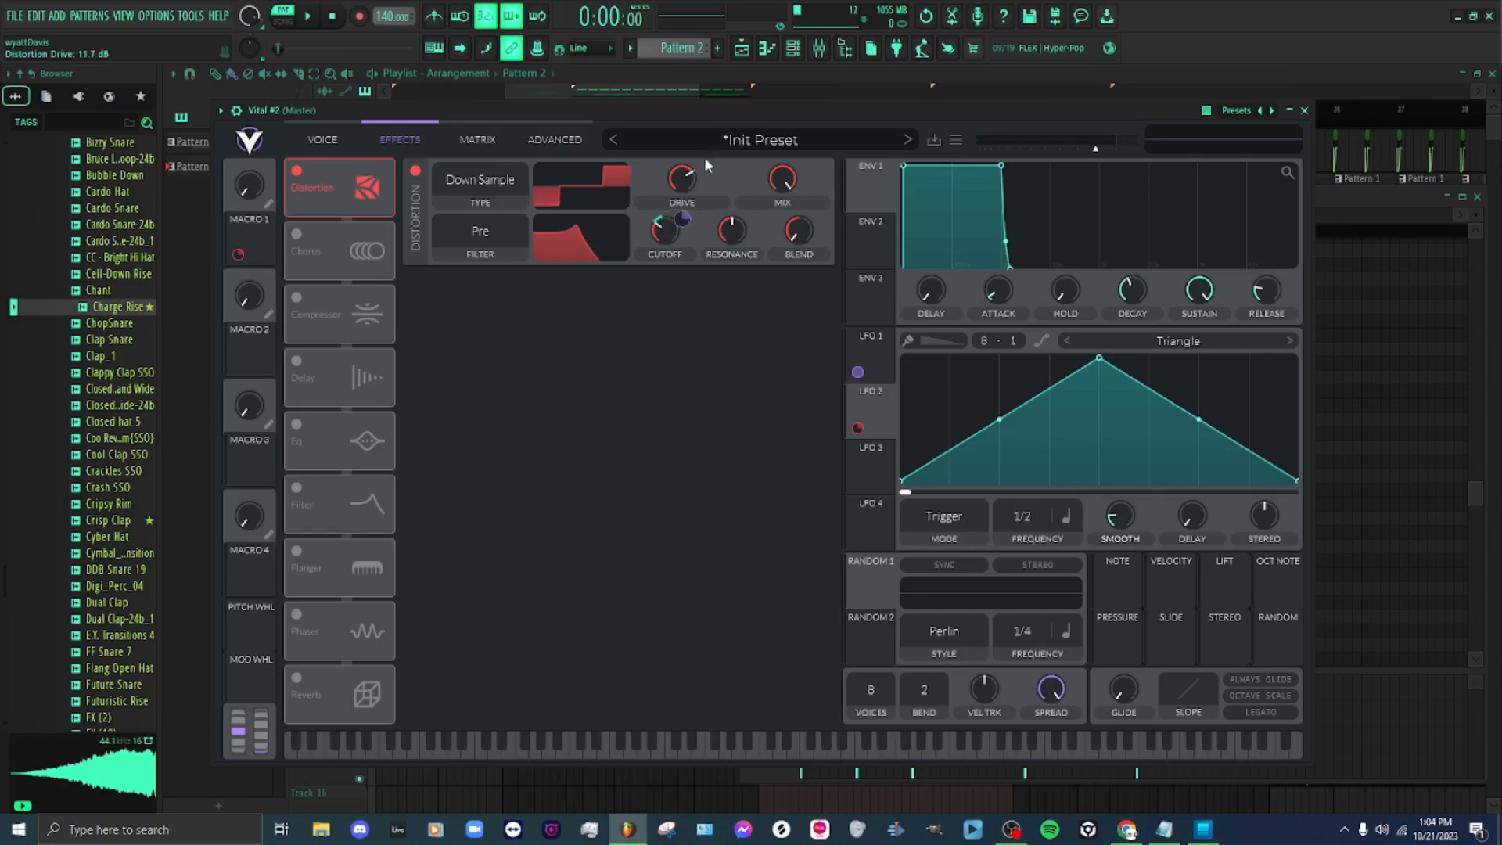
pyautogui.moveTo(238, 255); pyautogui.dragTo(238, 247)
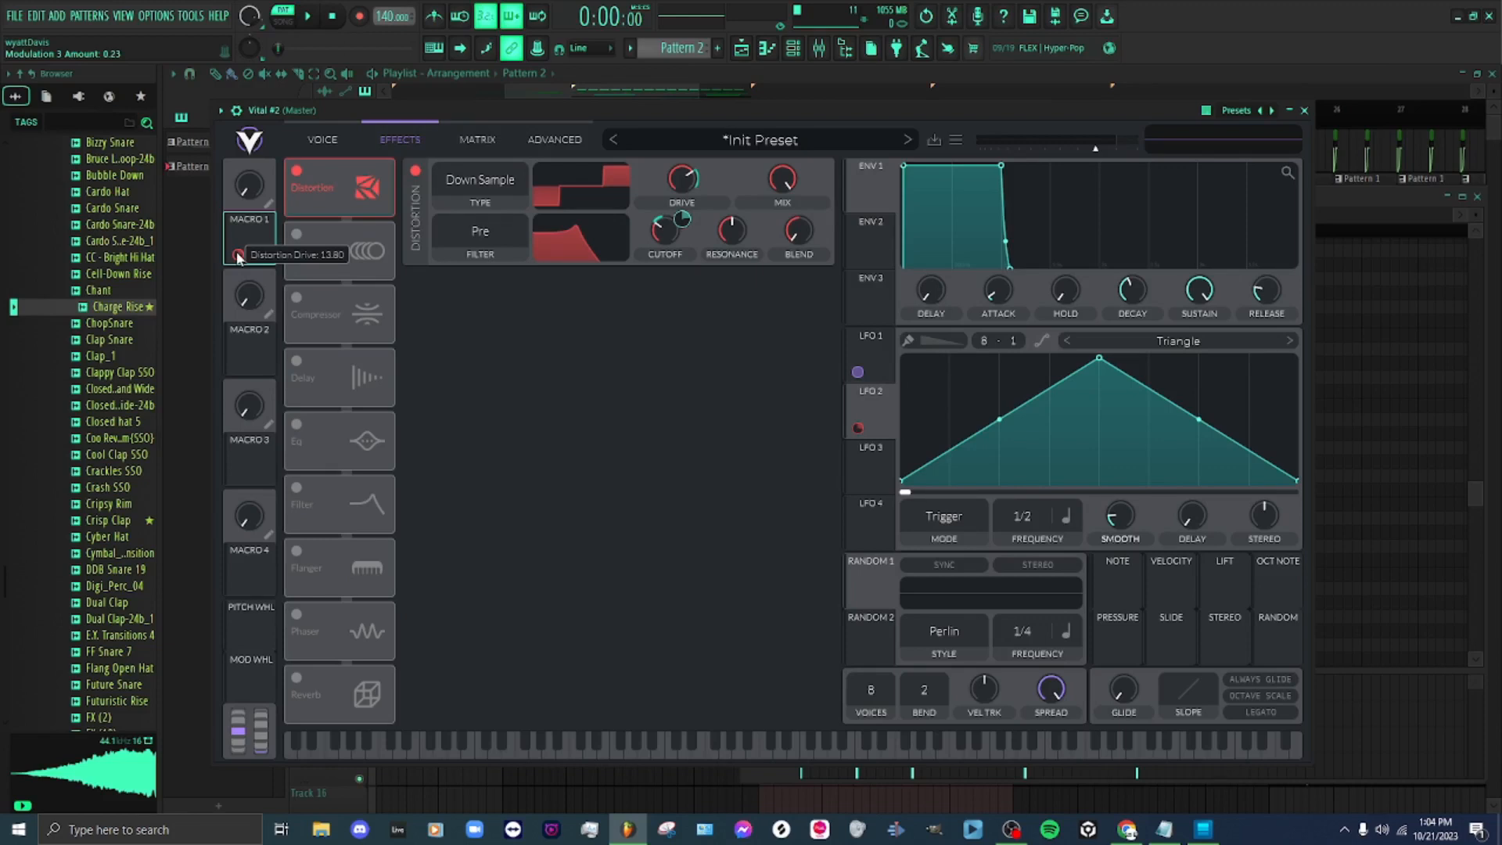
# Assign Macro 2 to the distortion filter cutoff by 0.2875, and raise both macros during playback, with Macro 1 at 0.415
pyautogui.moveTo(250, 354); pyautogui.dragTo(670, 255)
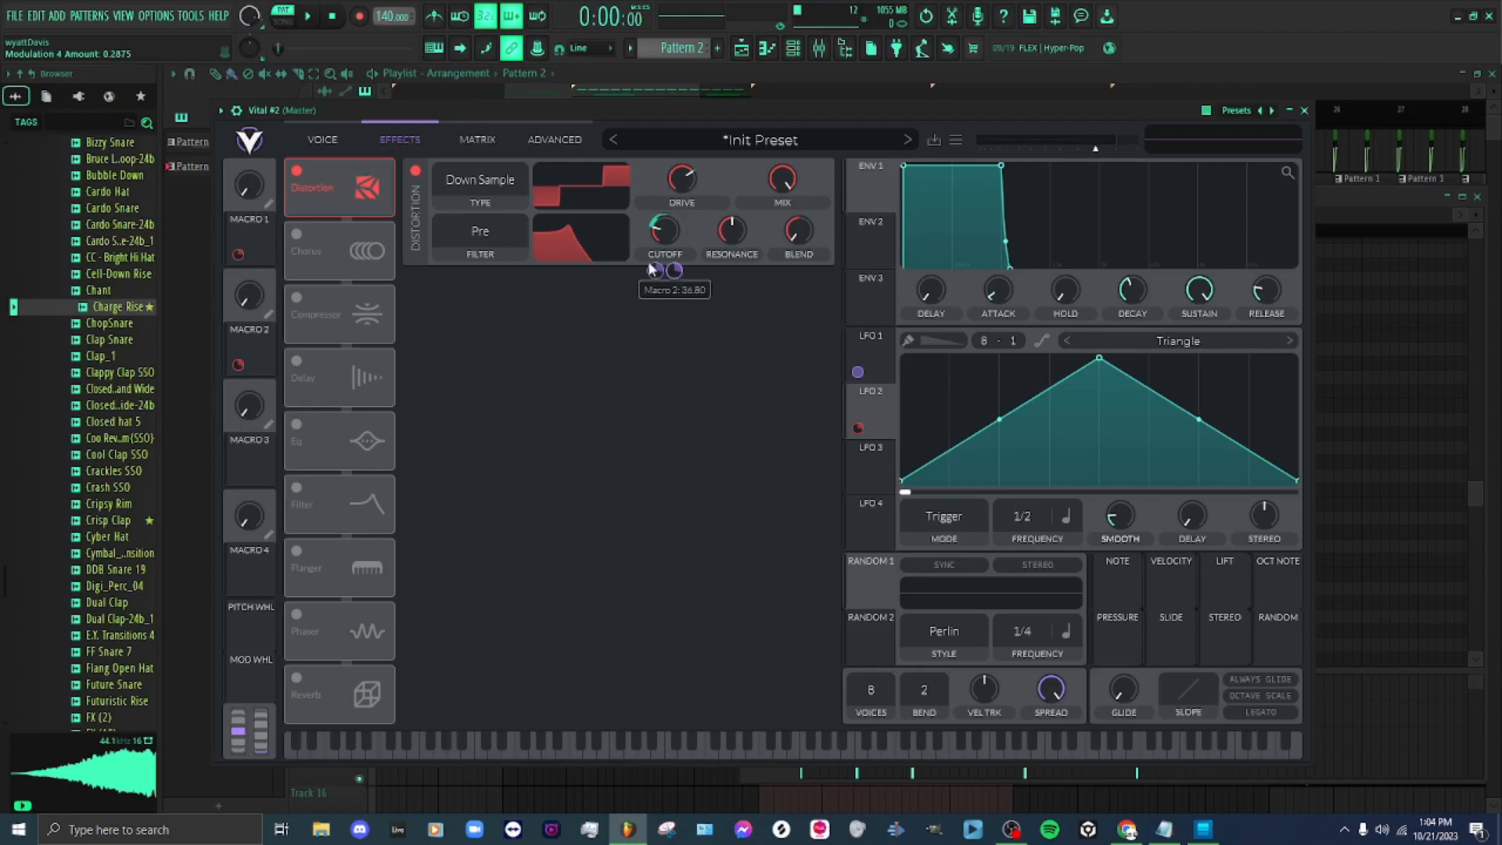
pyautogui.press('space')
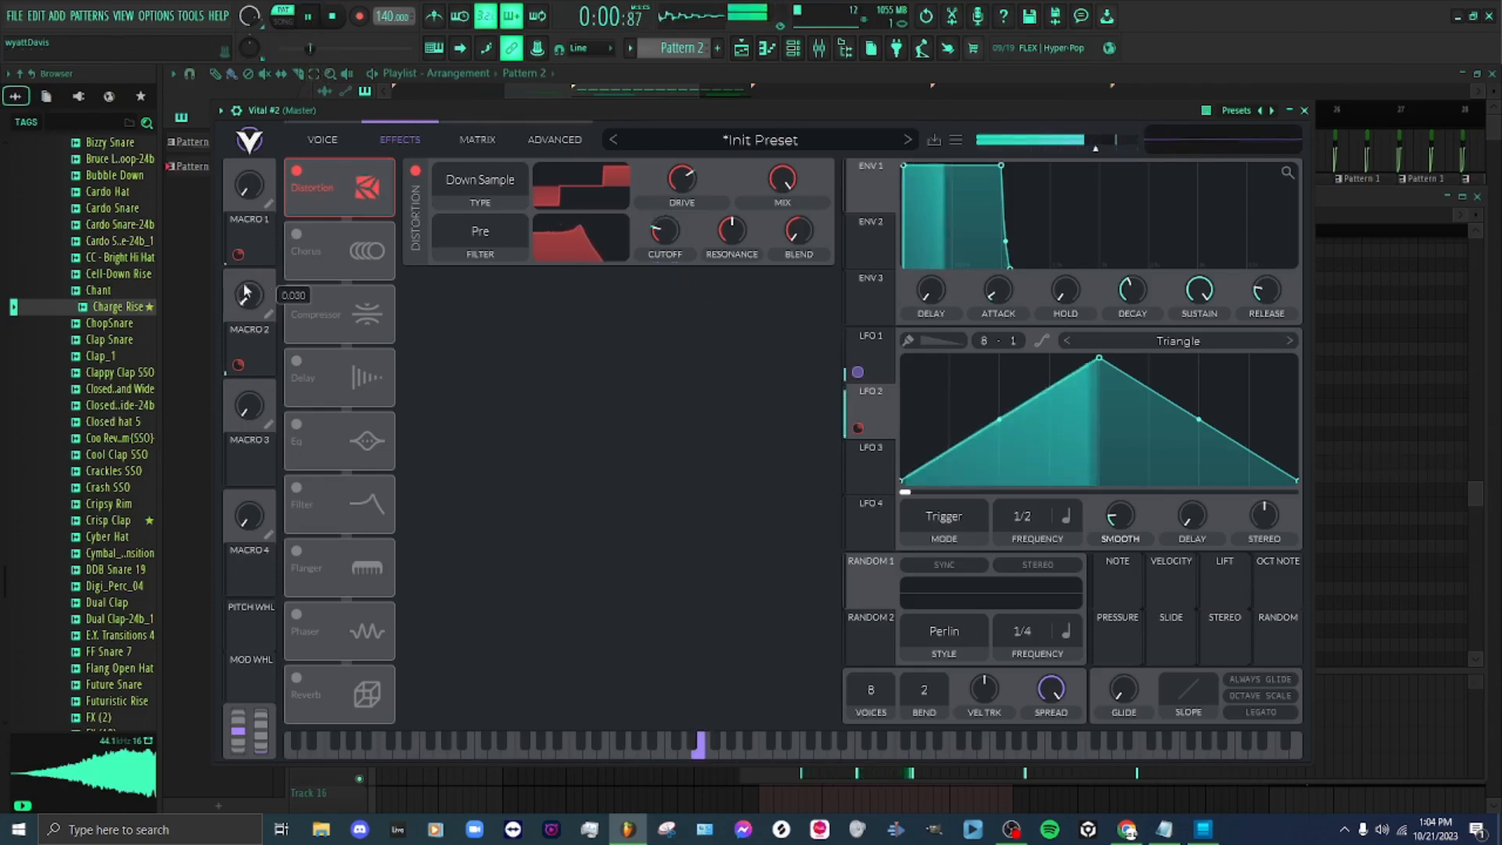
pyautogui.moveTo(249, 188); pyautogui.dragTo(269, 154)
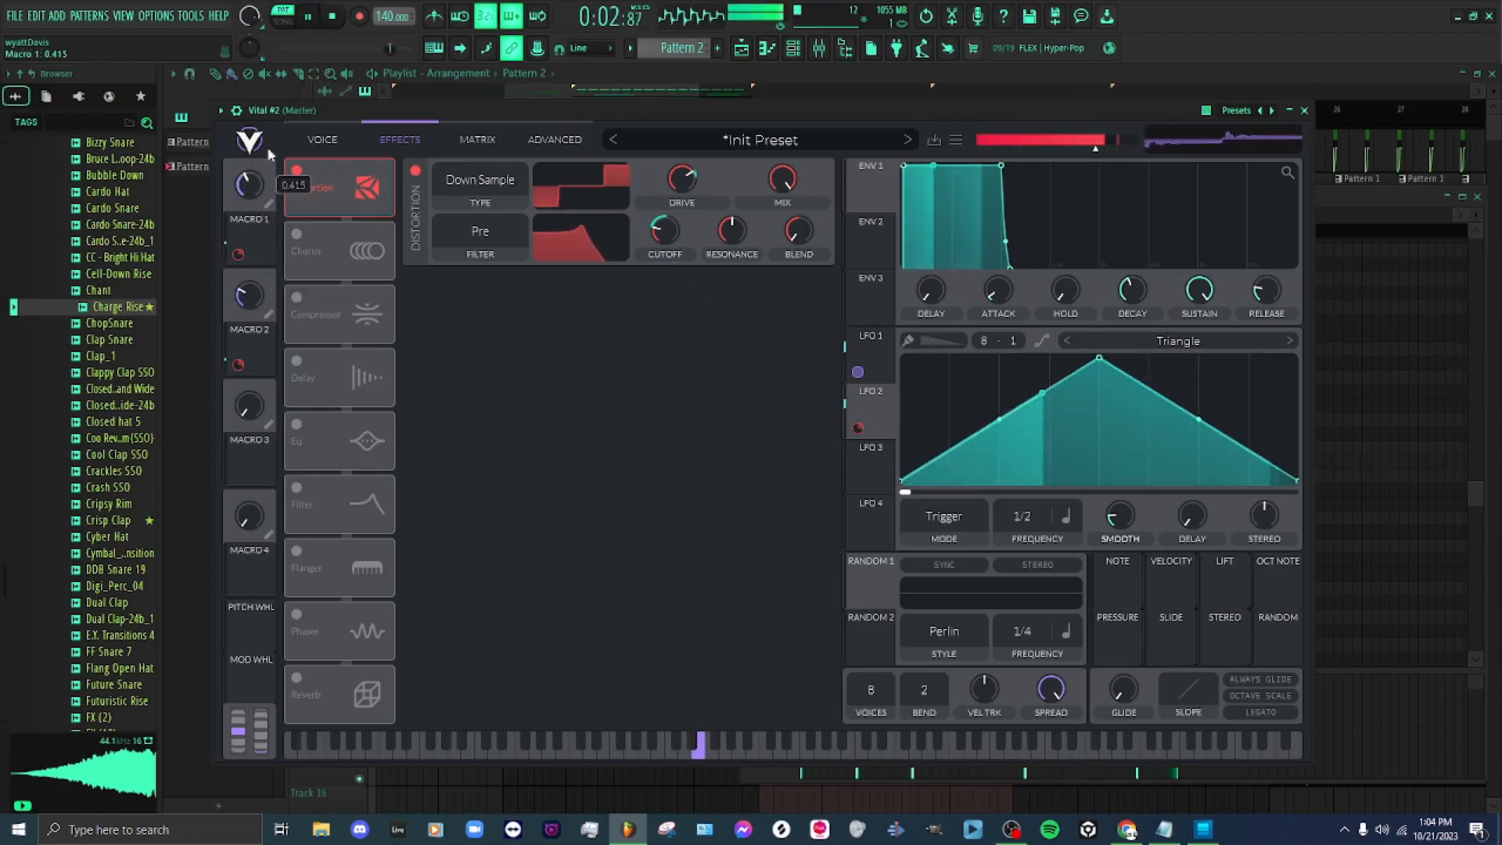
pyautogui.click(332, 17)
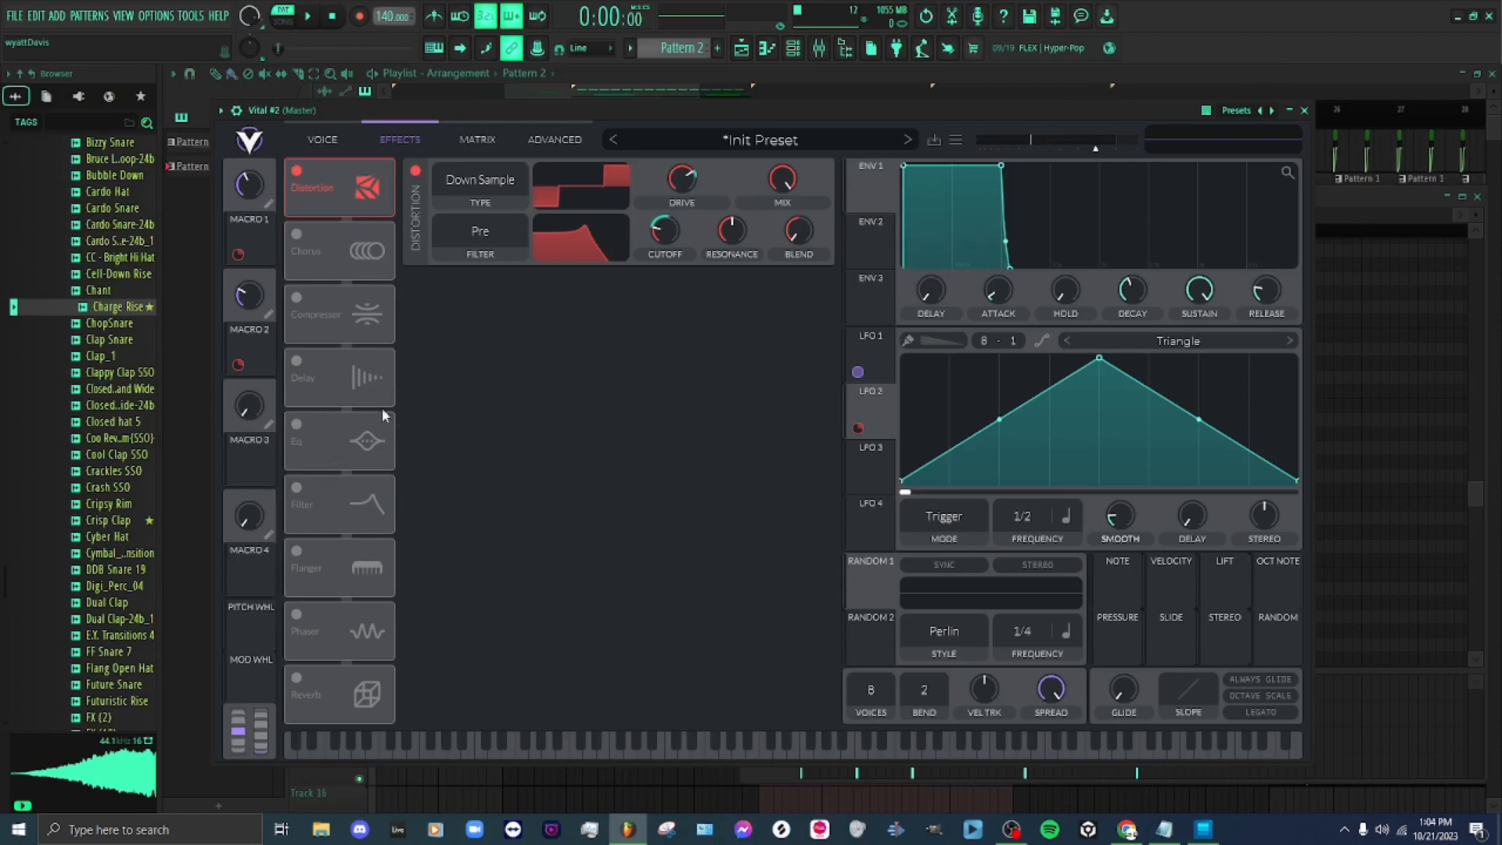
# Enable the Chorus effect with its frequency set to Freeze and its depth at 62.5%
pyautogui.click(298, 234)
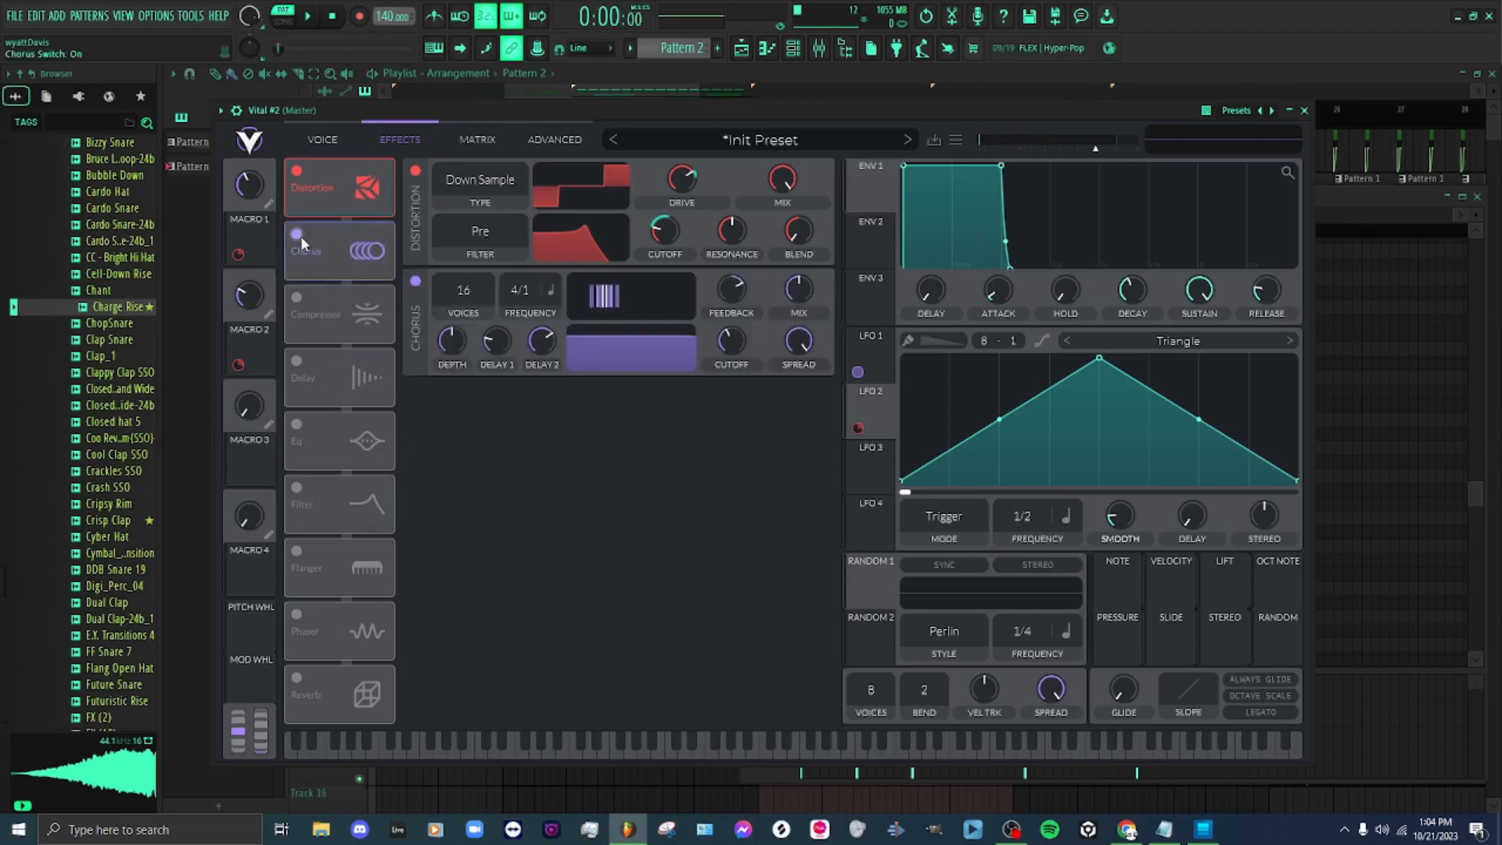
pyautogui.moveTo(493, 305); pyautogui.dragTo(454, 369)
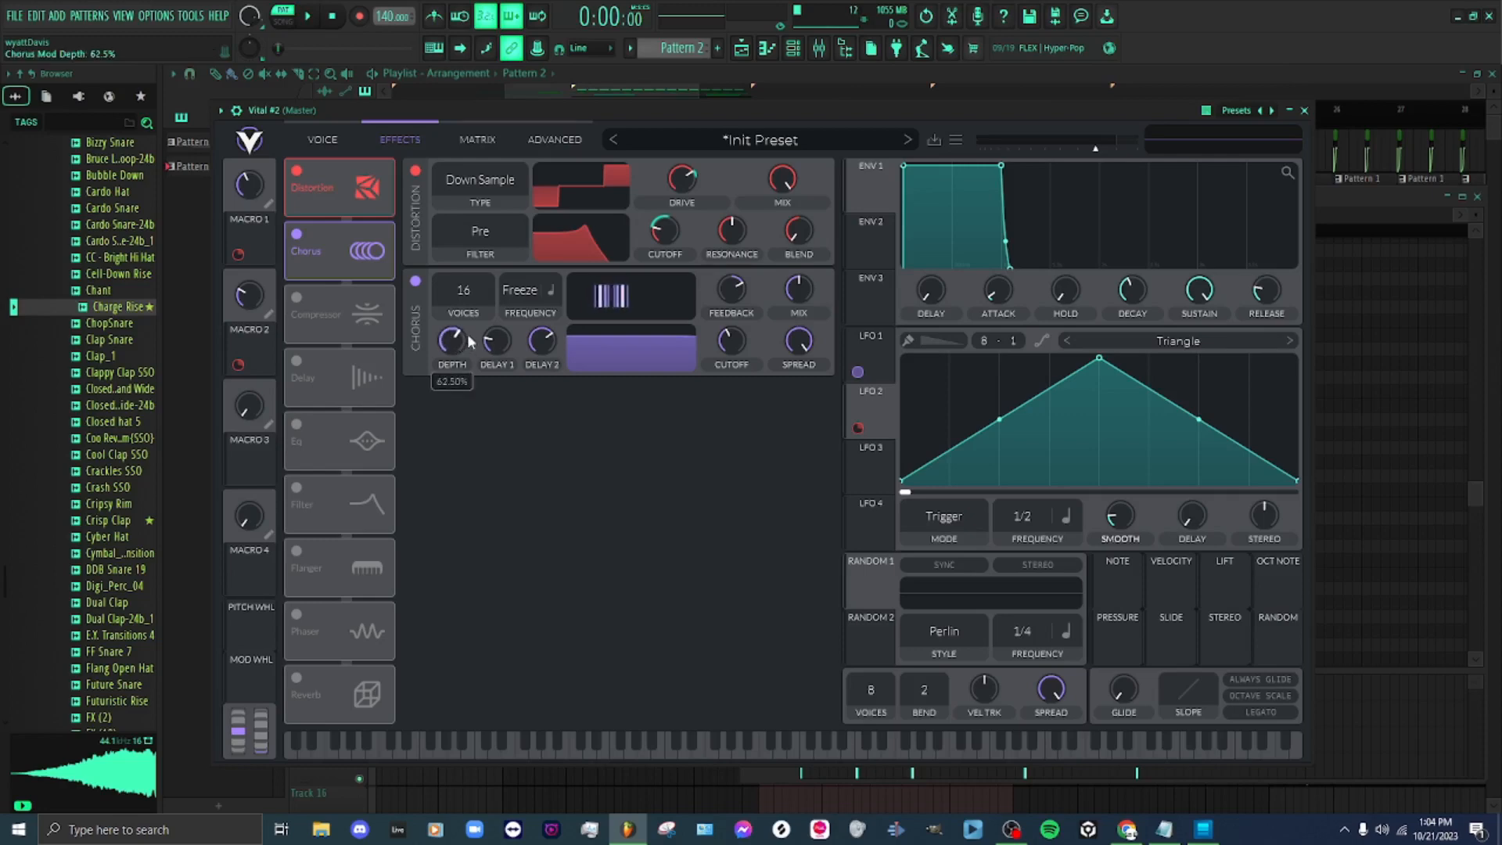
# Lower the chorus depth while the pattern plays
pyautogui.click(312, 17)
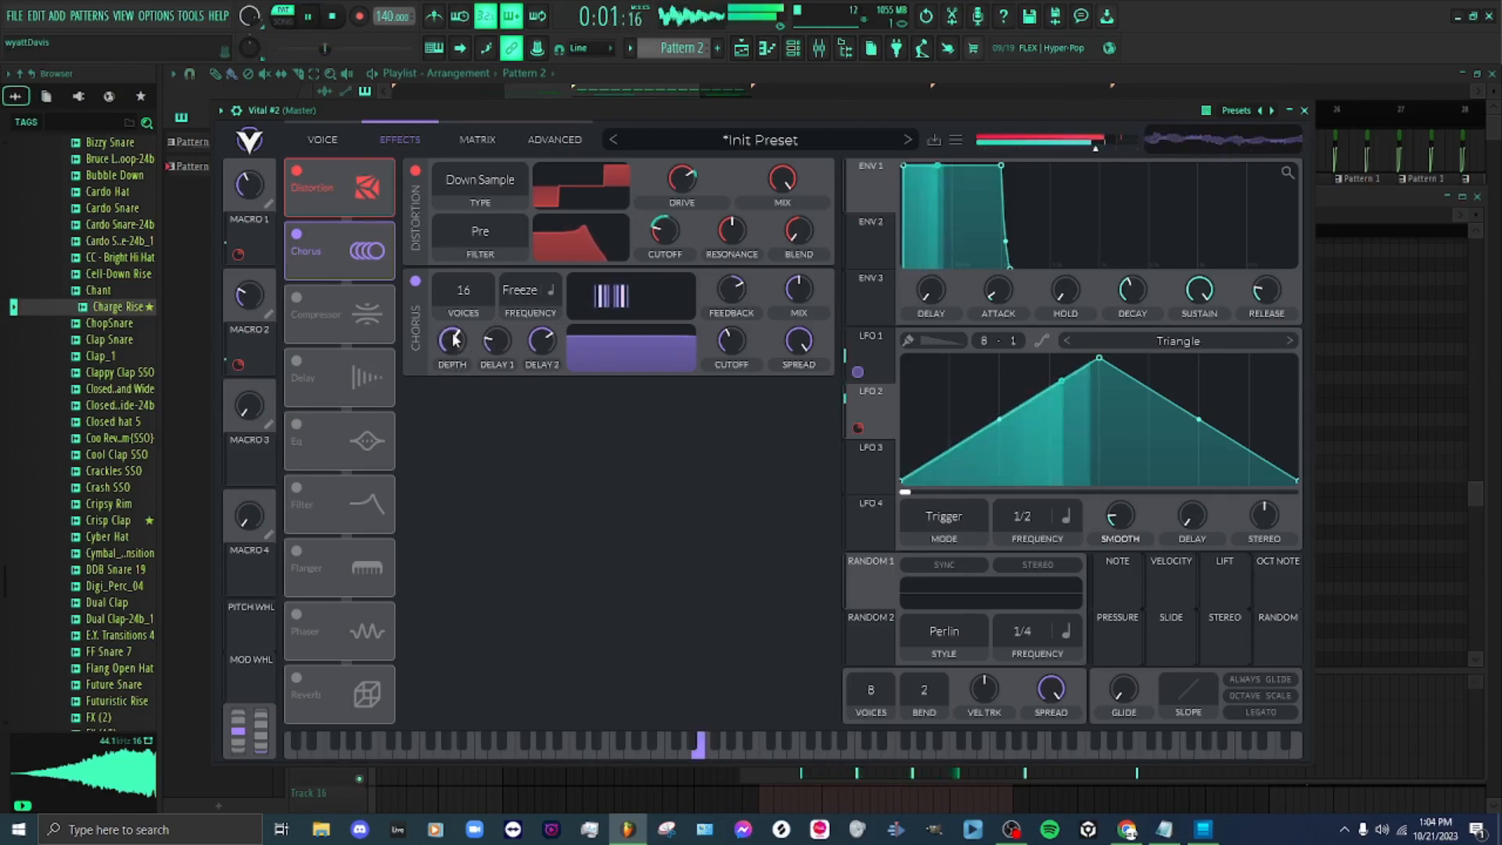
pyautogui.moveTo(457, 351); pyautogui.dragTo(463, 336)
pyautogui.press('space')
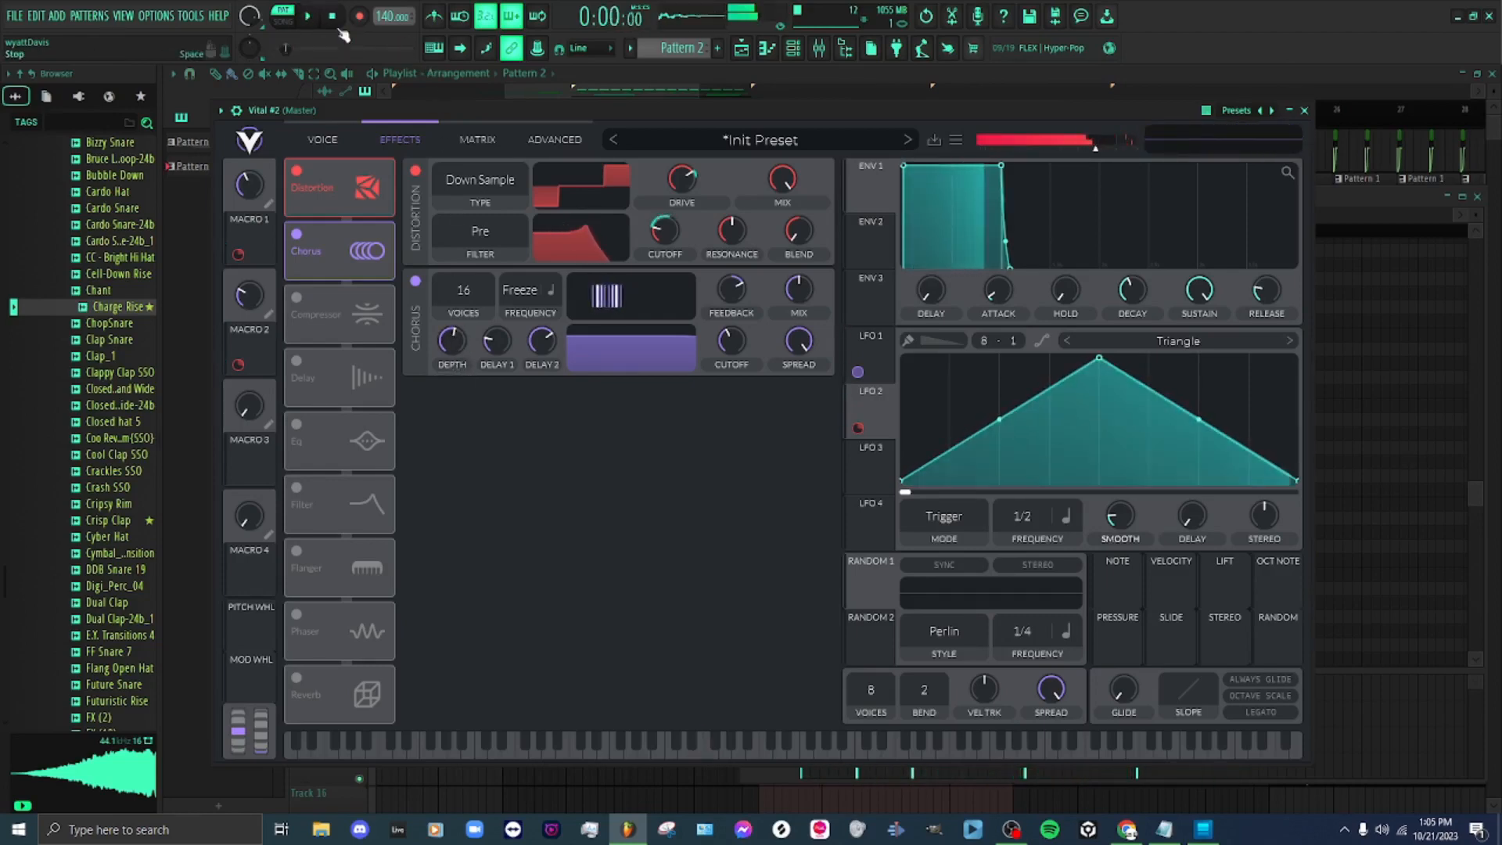
# Assign Macro 3 to the chorus depth and raise the macro to 0.39 during playback
pyautogui.moveTo(253, 467); pyautogui.dragTo(451, 357)
pyautogui.moveTo(453, 381); pyautogui.dragTo(452, 360)
pyautogui.press('space')
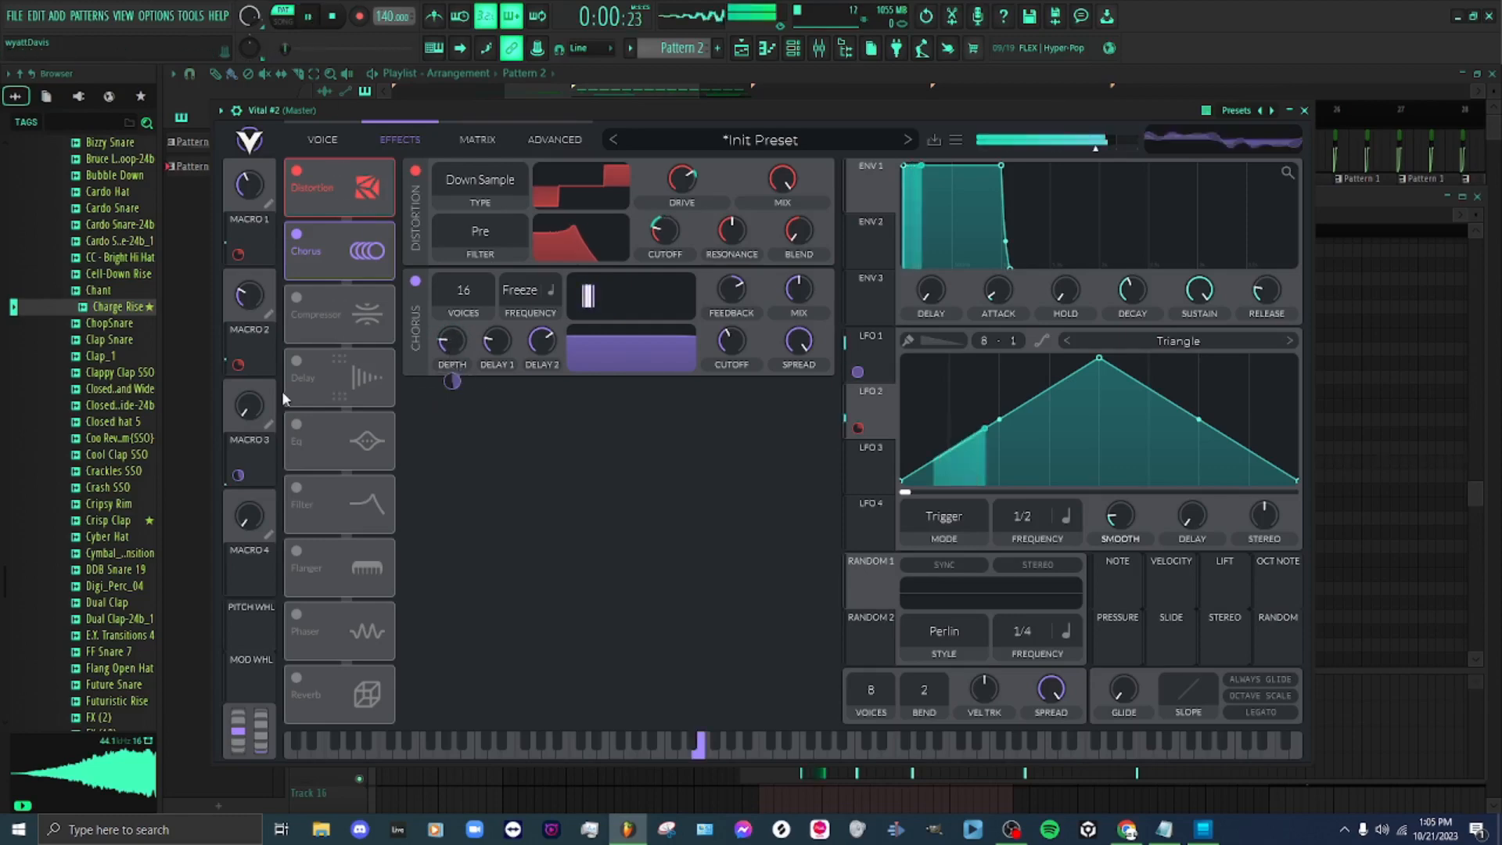
pyautogui.moveTo(261, 414)
pyautogui.mouseDown()
pyautogui.moveTo(256, 402)
pyautogui.moveTo(241, 421)
pyautogui.mouseUp()
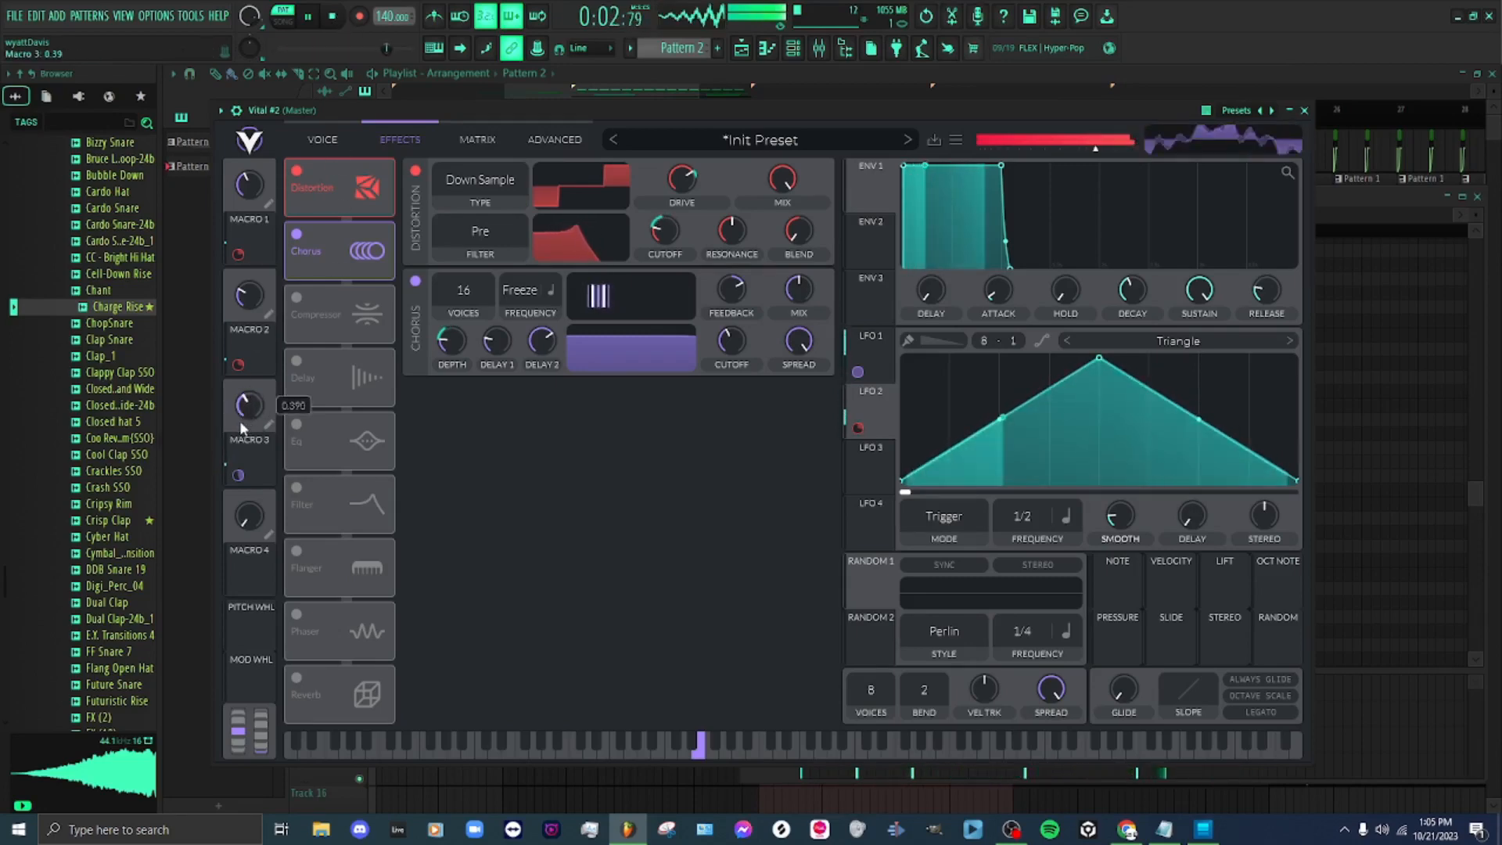
pyautogui.click(334, 17)
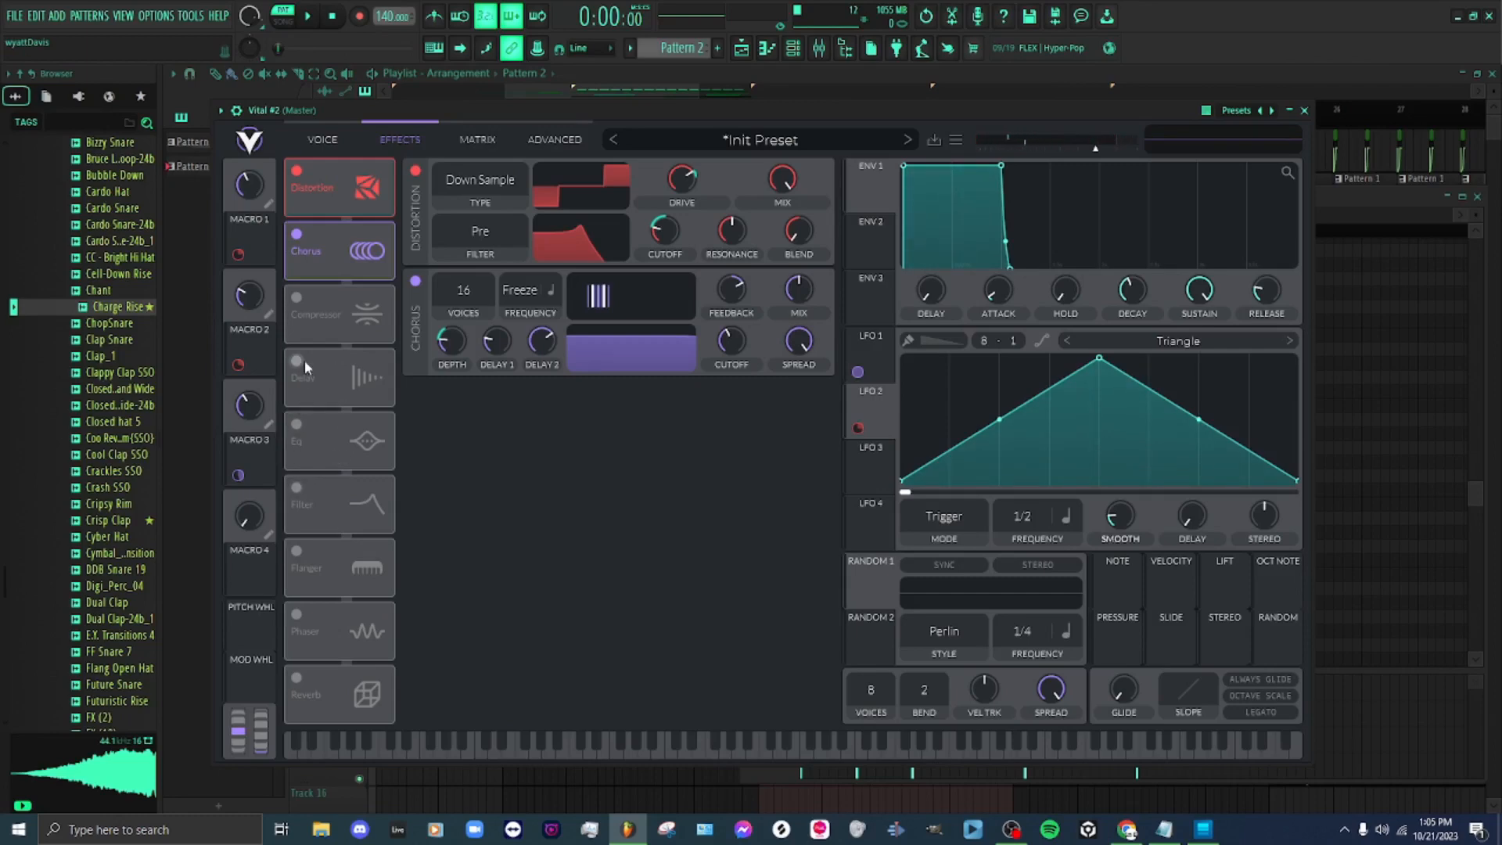
# Enable the EQ effect ahead of the Delay in the chain and set its band to a notch with cutoff at 85.12 semitones
pyautogui.click(296, 424)
pyautogui.moveTo(352, 444); pyautogui.dragTo(368, 368)
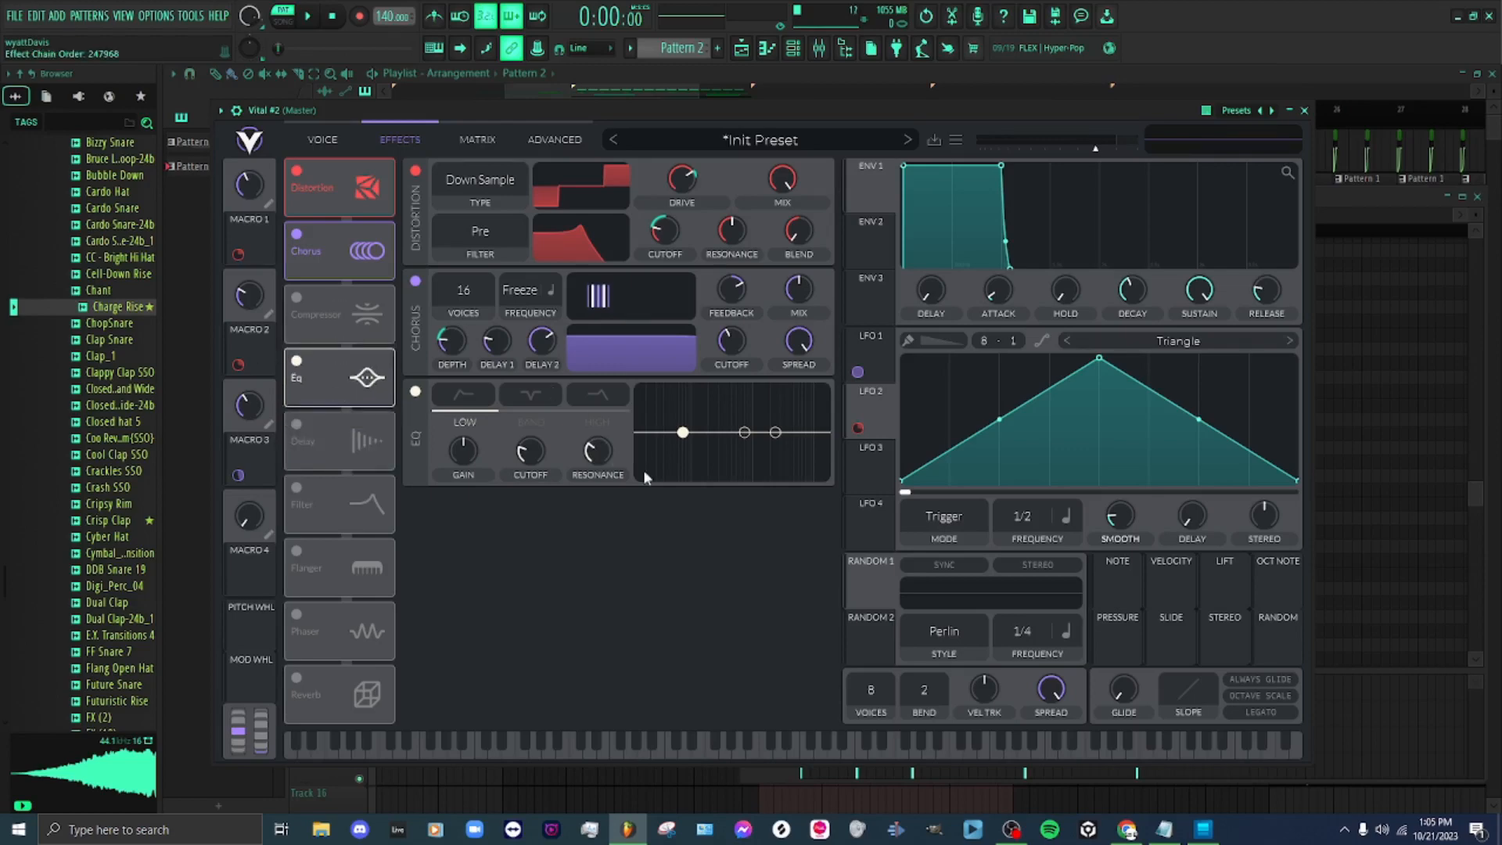
pyautogui.click(532, 395)
pyautogui.scroll(2, 530, 453)
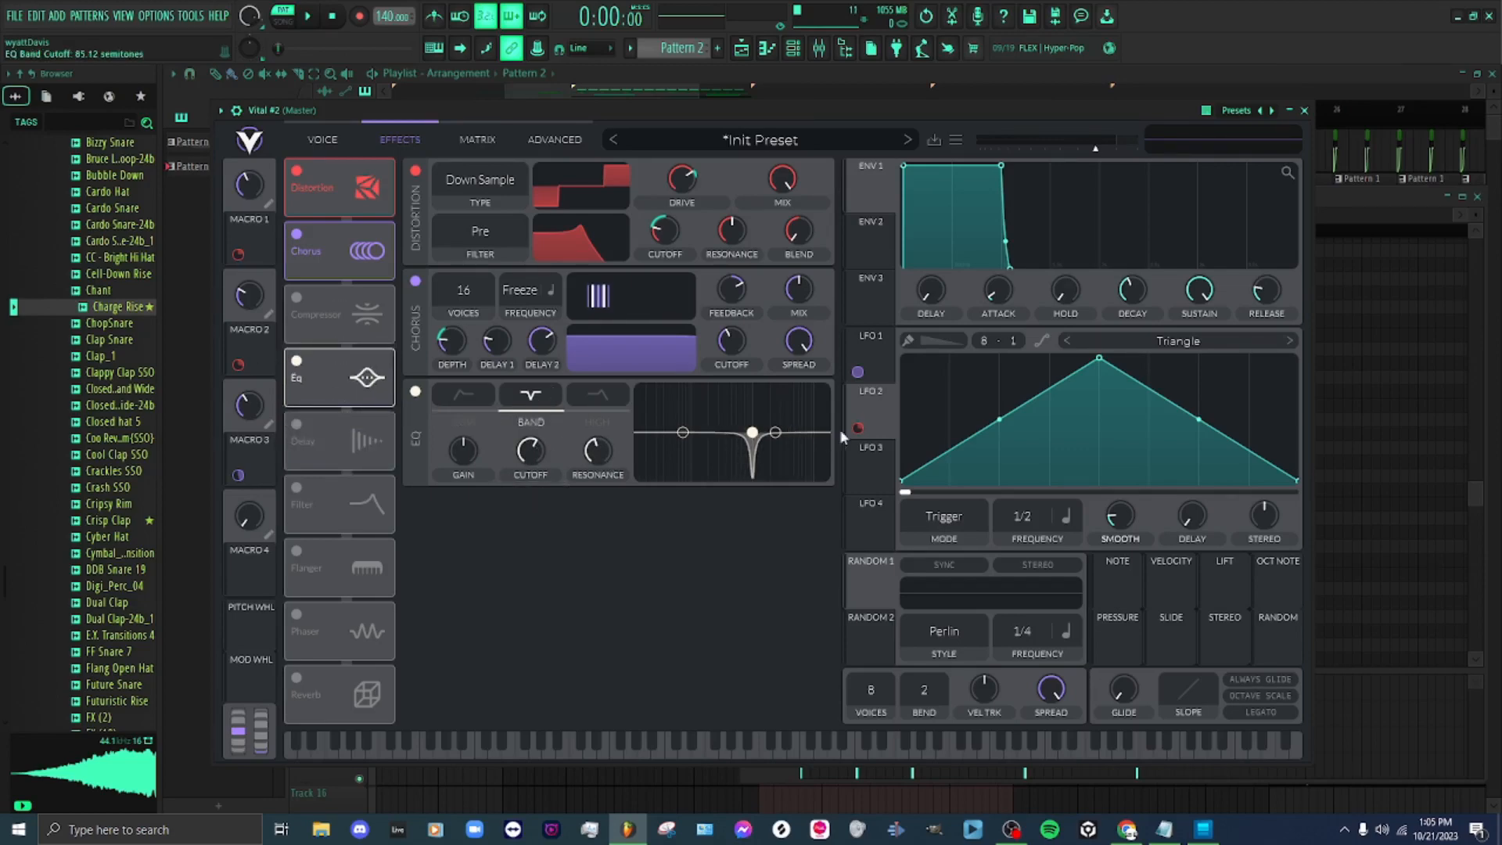
# Assign LFO 2 to the EQ band cutoff and lower the cutoff while the pattern plays
pyautogui.moveTo(870, 427); pyautogui.dragTo(530, 523)
pyautogui.moveTo(531, 493)
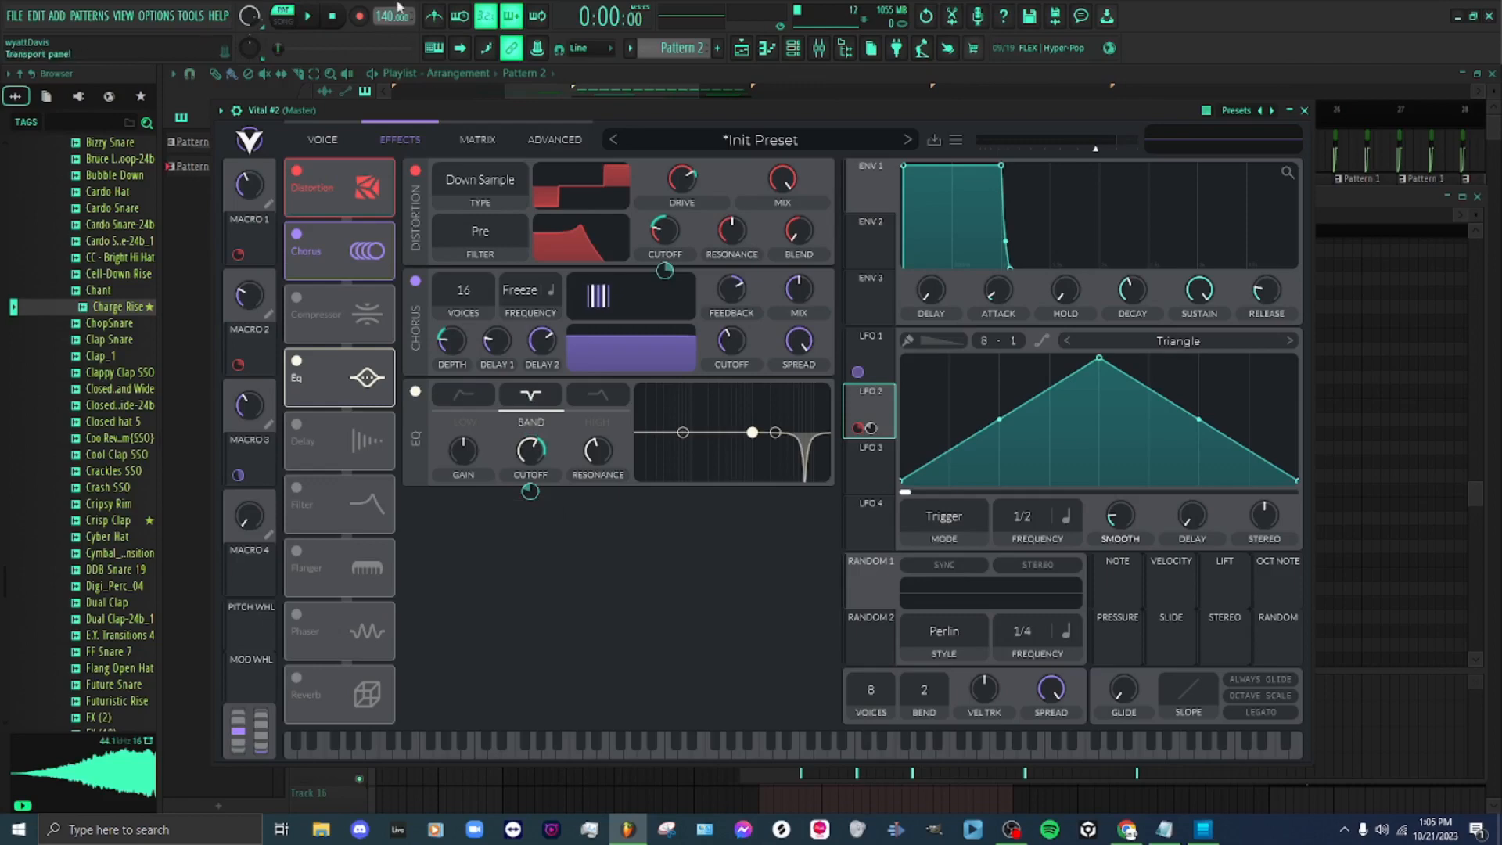
pyautogui.press('space')
pyautogui.moveTo(523, 460); pyautogui.dragTo(537, 501)
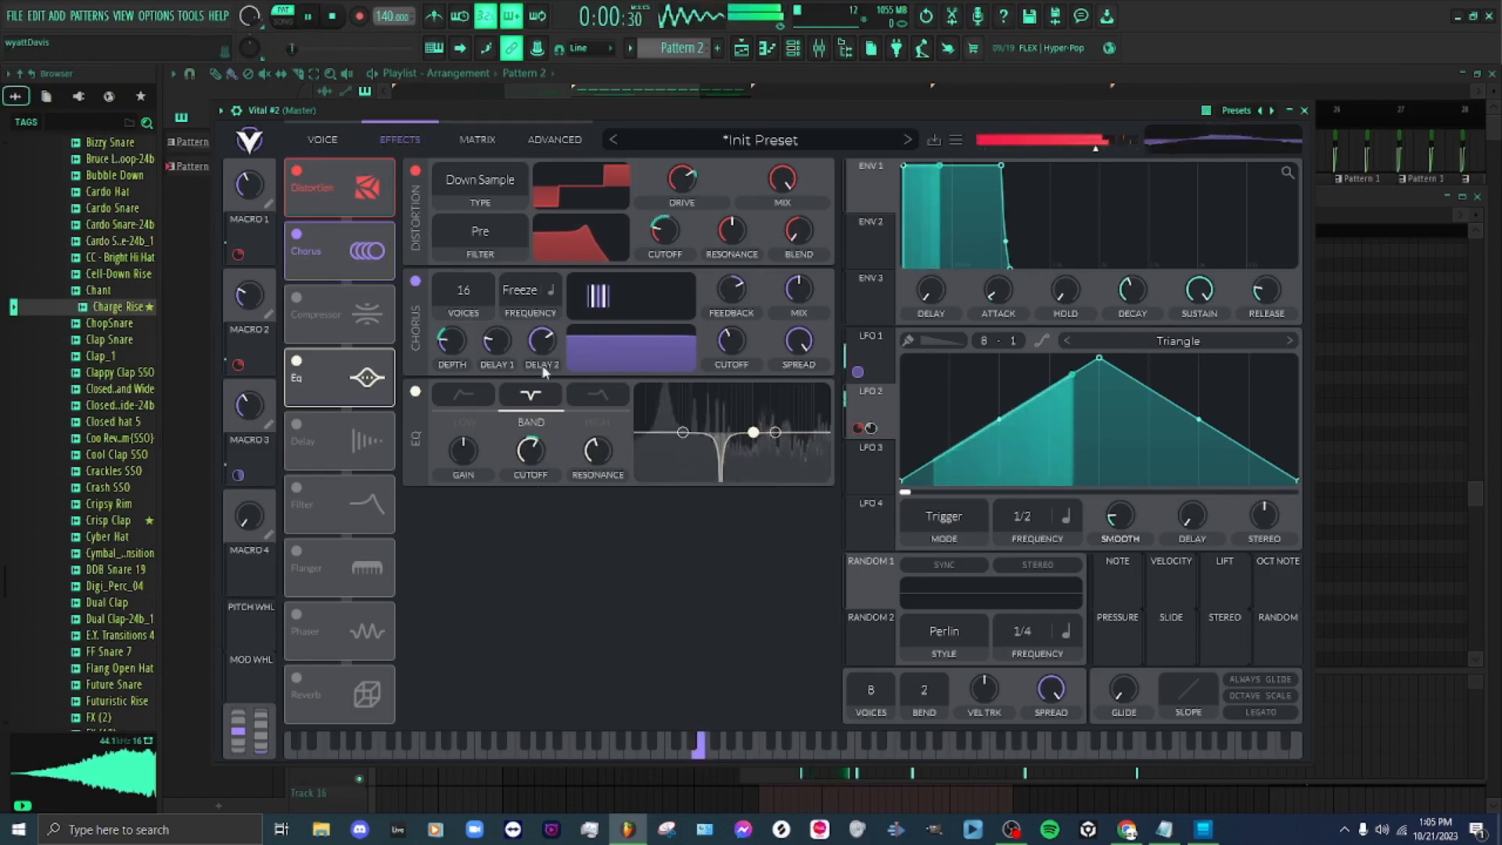
# Raise the EQ band gain to about 4.5 dB with the notch off, adjust the cutoff, and return the band to notch mode
pyautogui.click(537, 401)
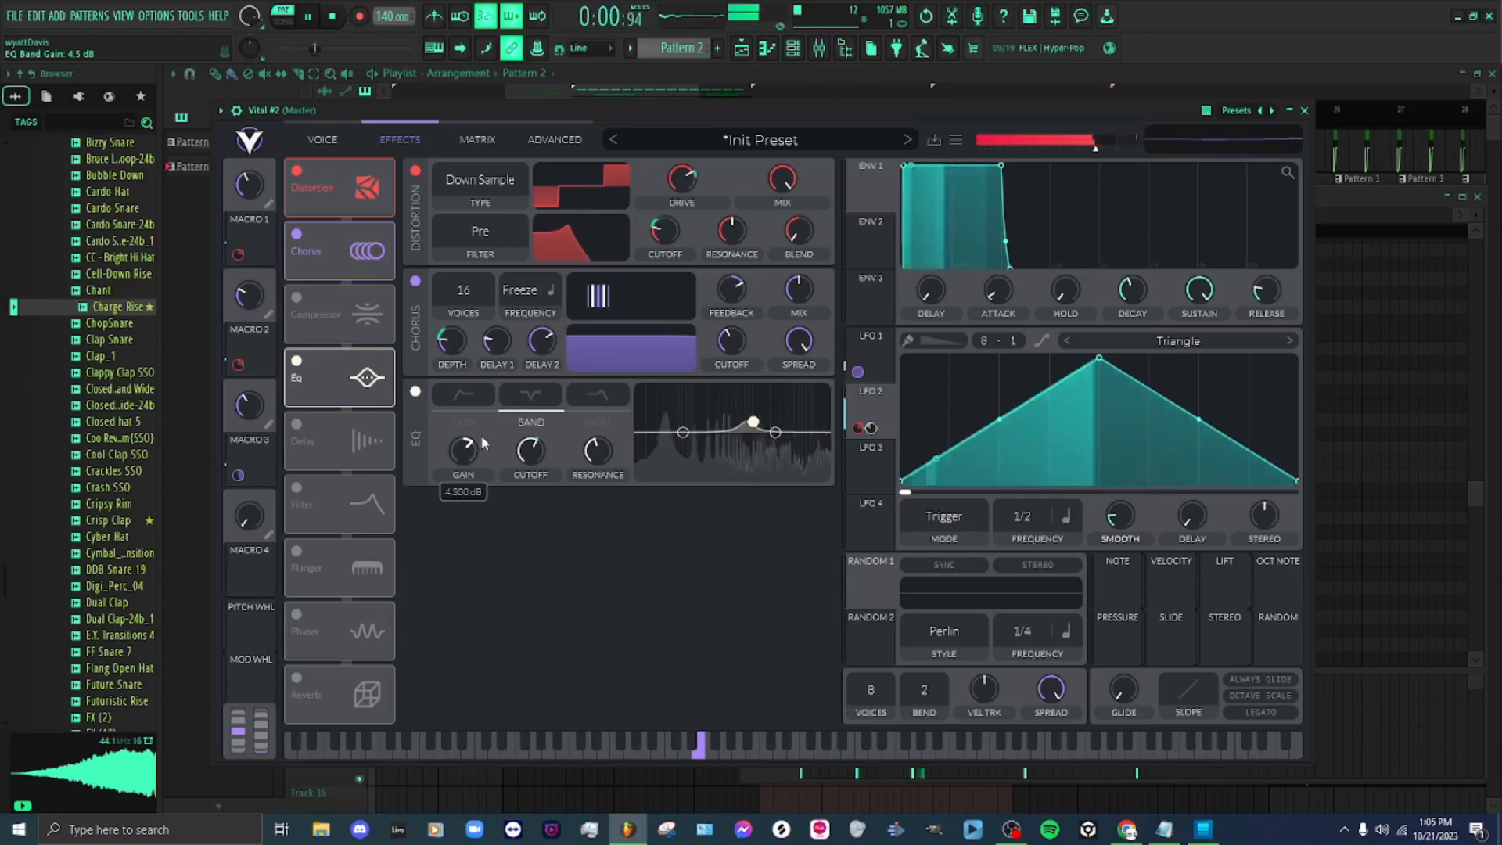
pyautogui.moveTo(530, 452)
pyautogui.mouseDown()
pyautogui.moveTo(546, 440)
pyautogui.moveTo(538, 470)
pyautogui.mouseUp()
pyautogui.click(541, 398)
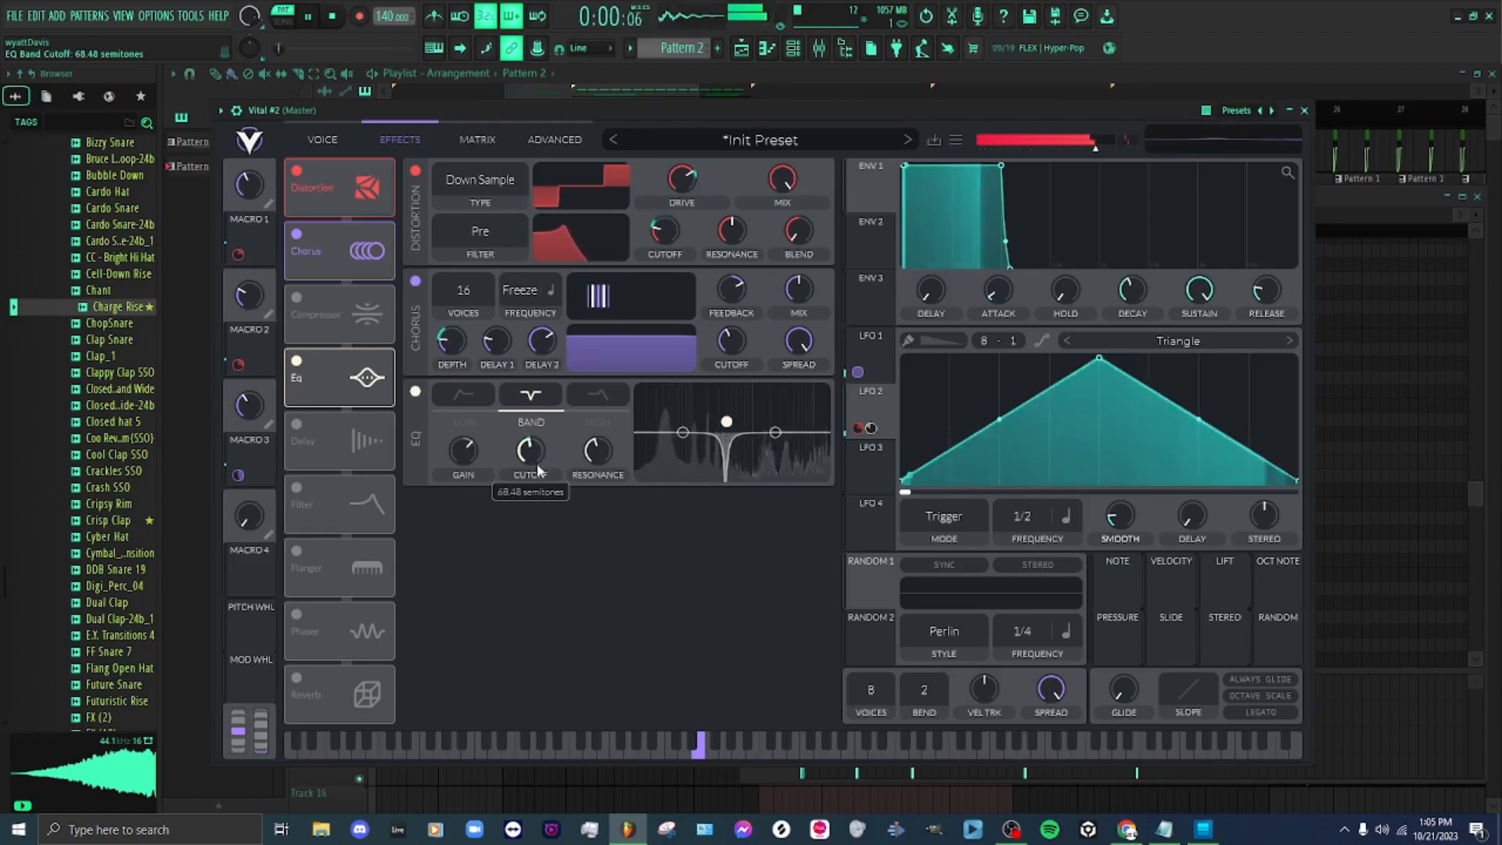
# Set the EQ low band to High Pass with its gain at -2.7 dB and stop playback
pyautogui.click(474, 393)
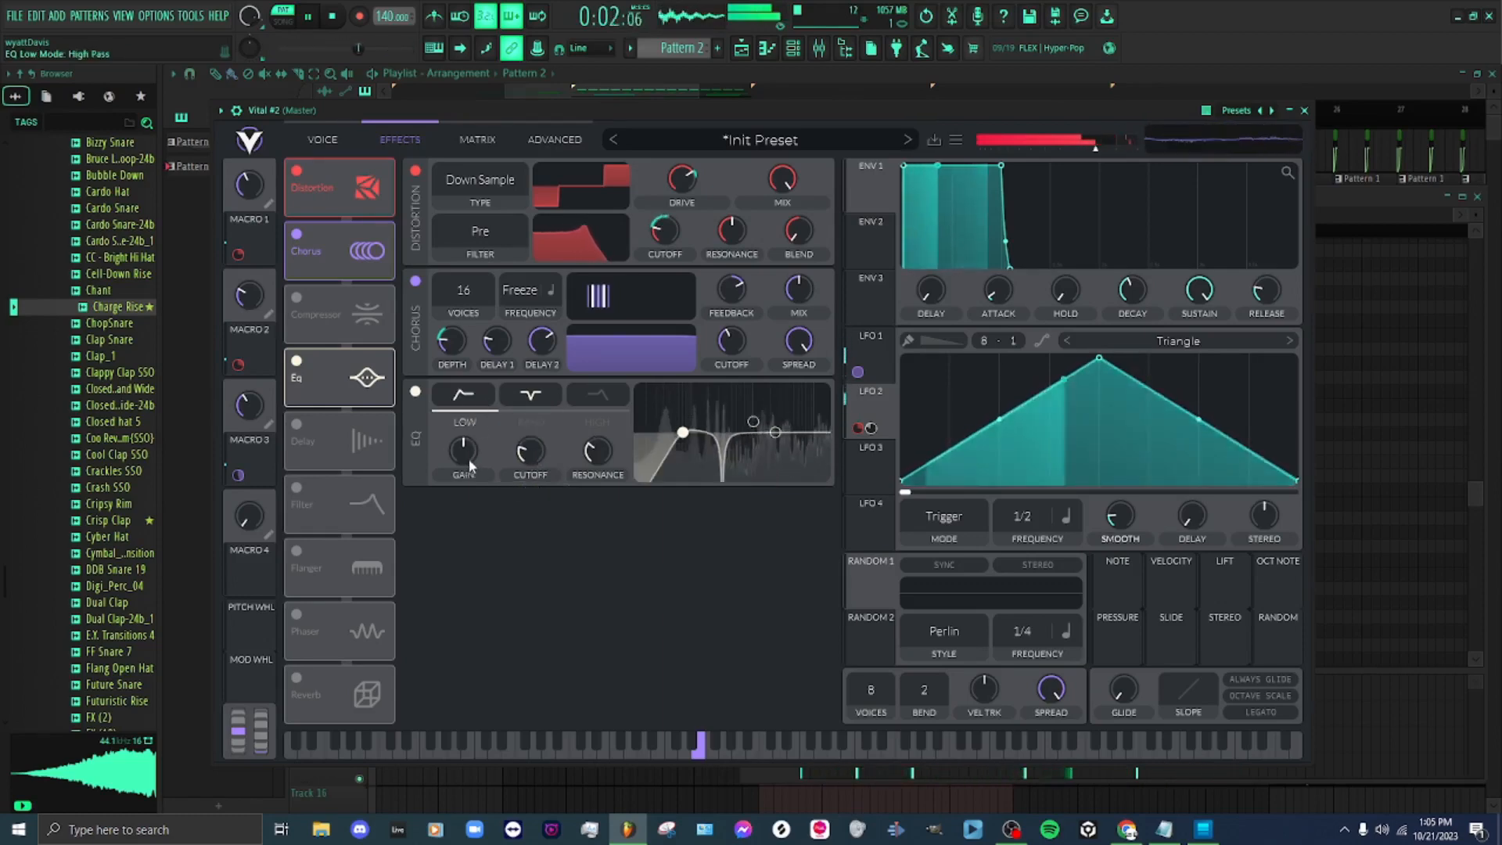
pyautogui.moveTo(475, 450); pyautogui.dragTo(477, 455)
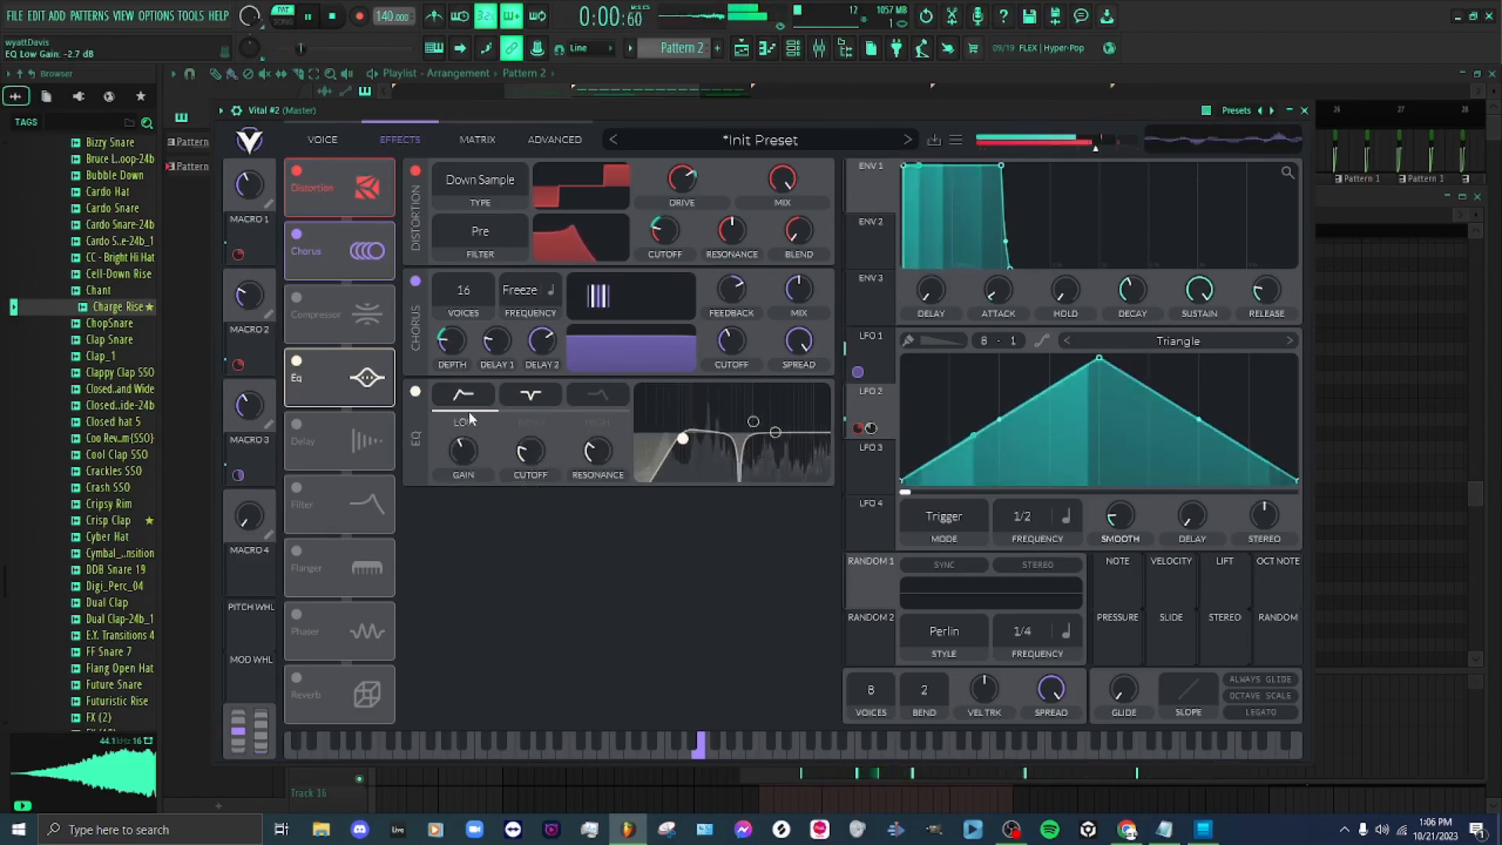
pyautogui.press('space')
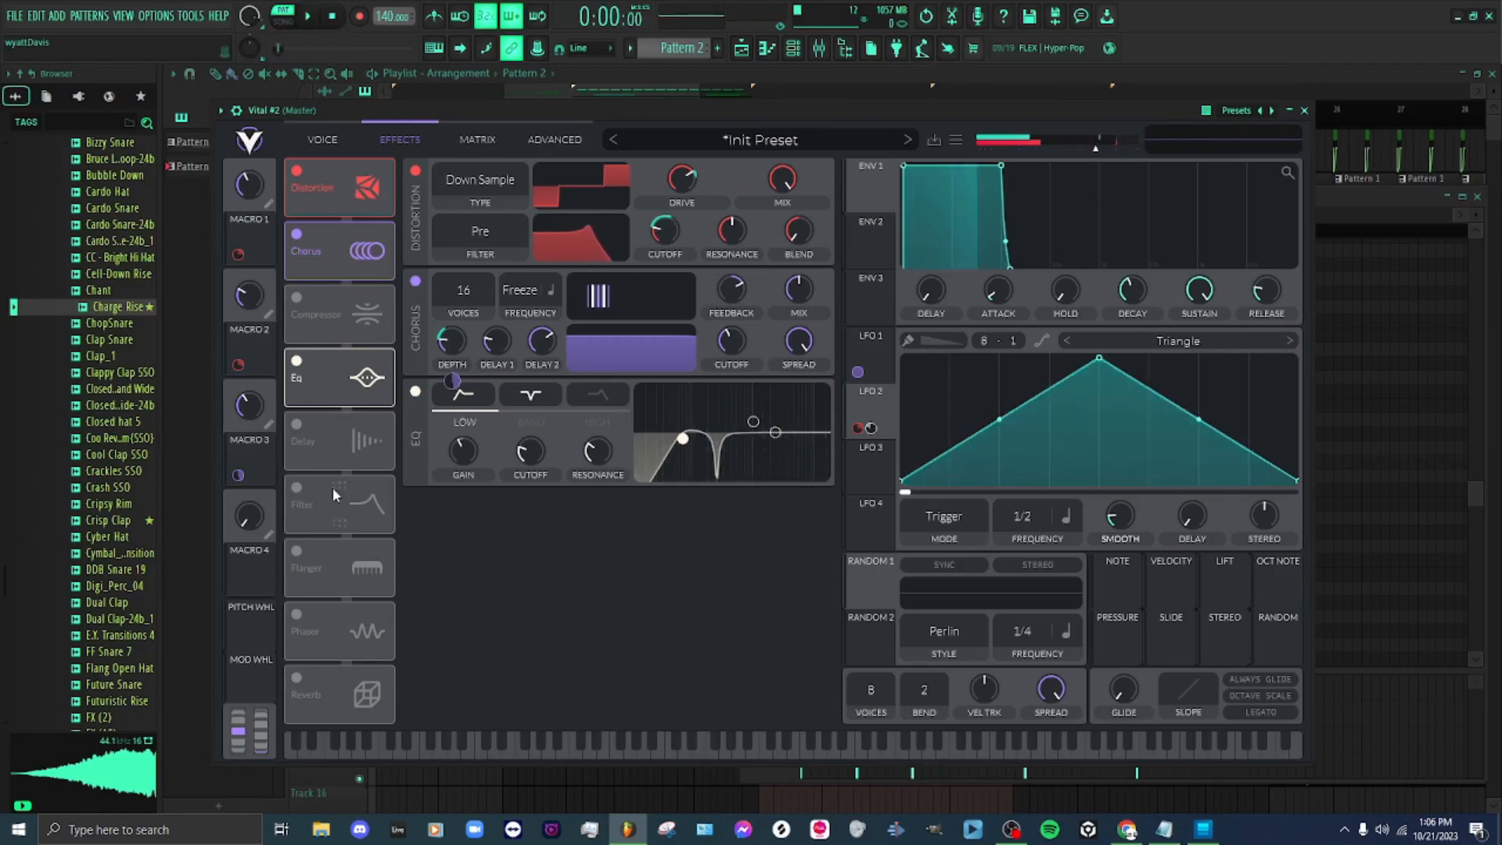
# Enable the Delay effect with its frequency in seconds at 0.026 secs and its feedback at 16%
pyautogui.click(295, 427)
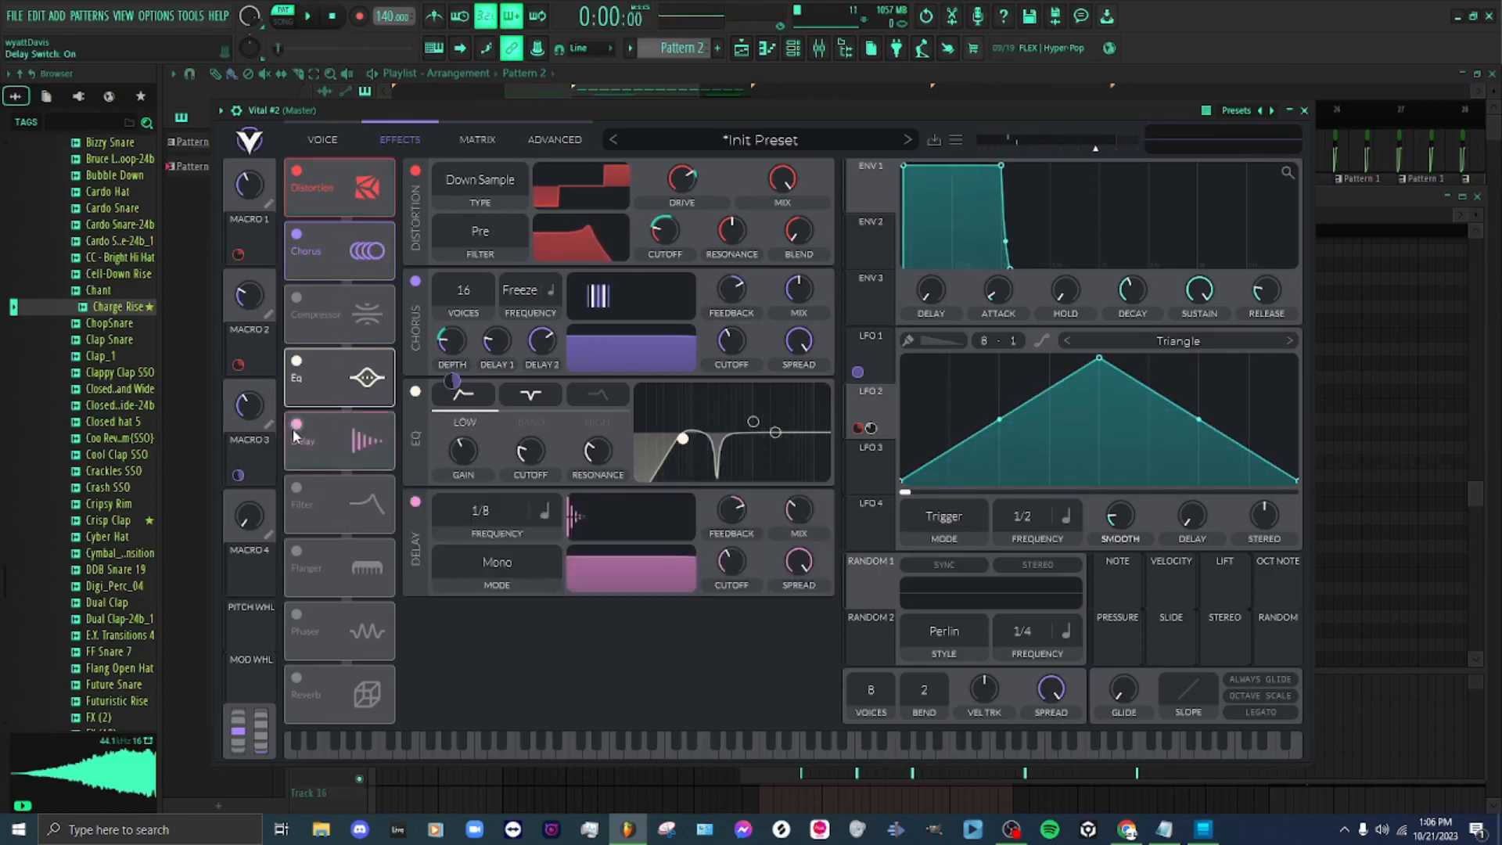
pyautogui.click(543, 513)
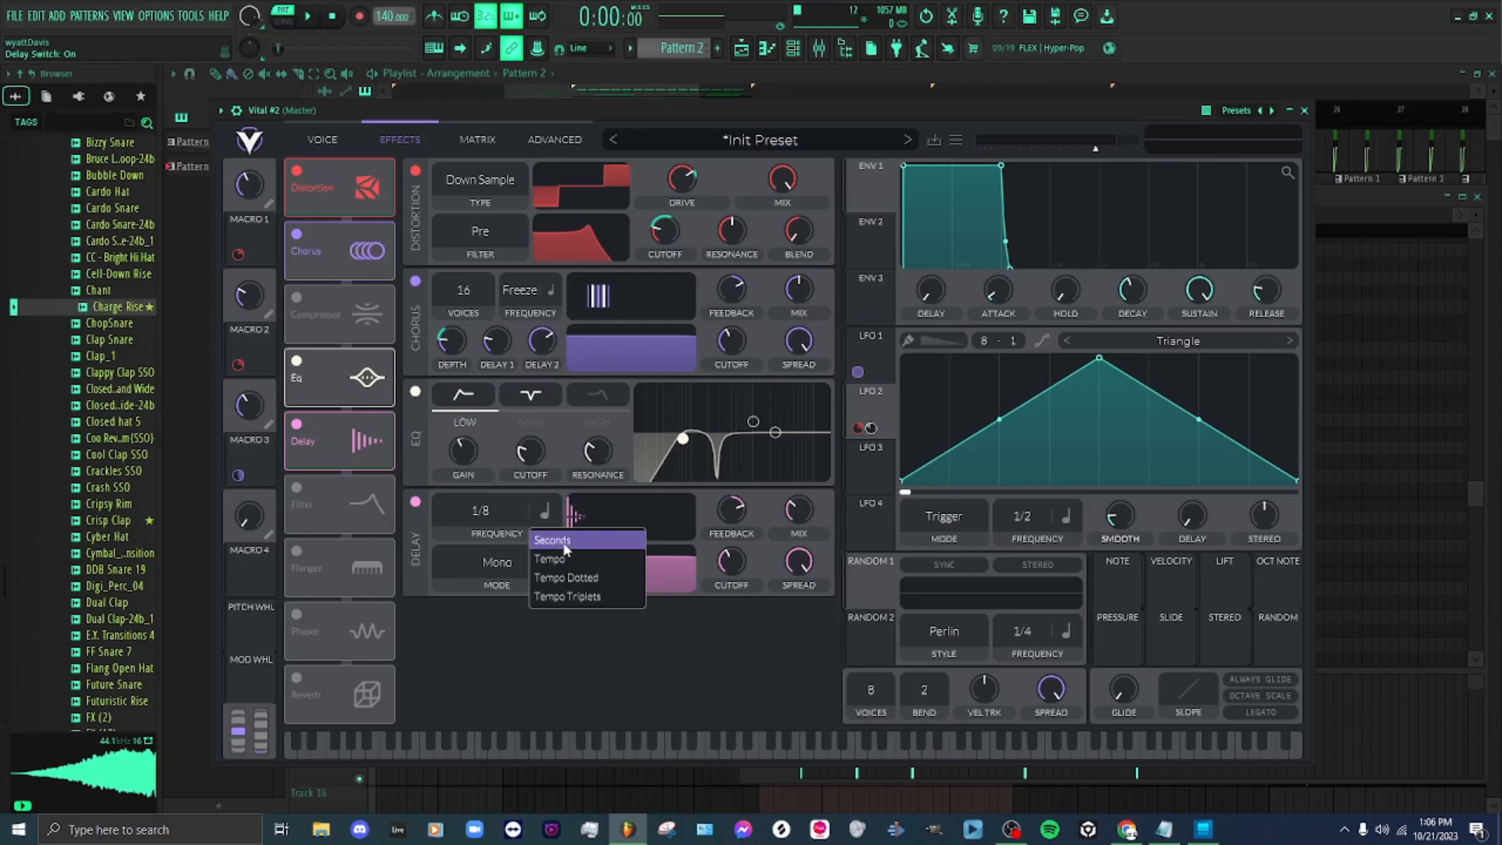
pyautogui.click(564, 541)
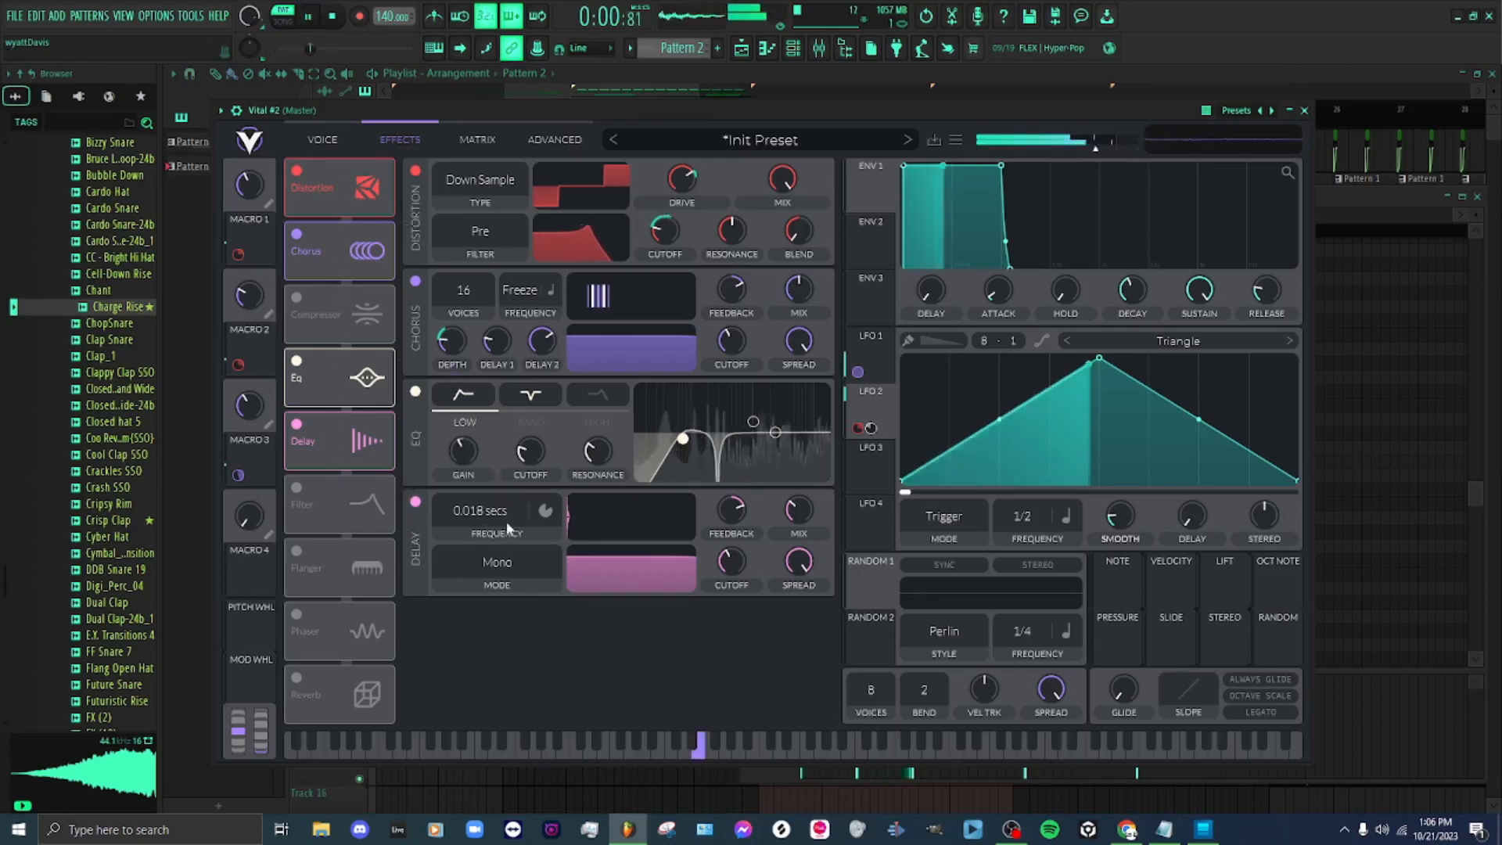
pyautogui.moveTo(515, 505)
pyautogui.mouseDown()
pyautogui.moveTo(518, 537)
pyautogui.moveTo(510, 505)
pyautogui.mouseUp()
pyautogui.click(337, 16)
pyautogui.moveTo(501, 523); pyautogui.dragTo(495, 524)
pyautogui.moveTo(738, 512); pyautogui.dragTo(745, 530)
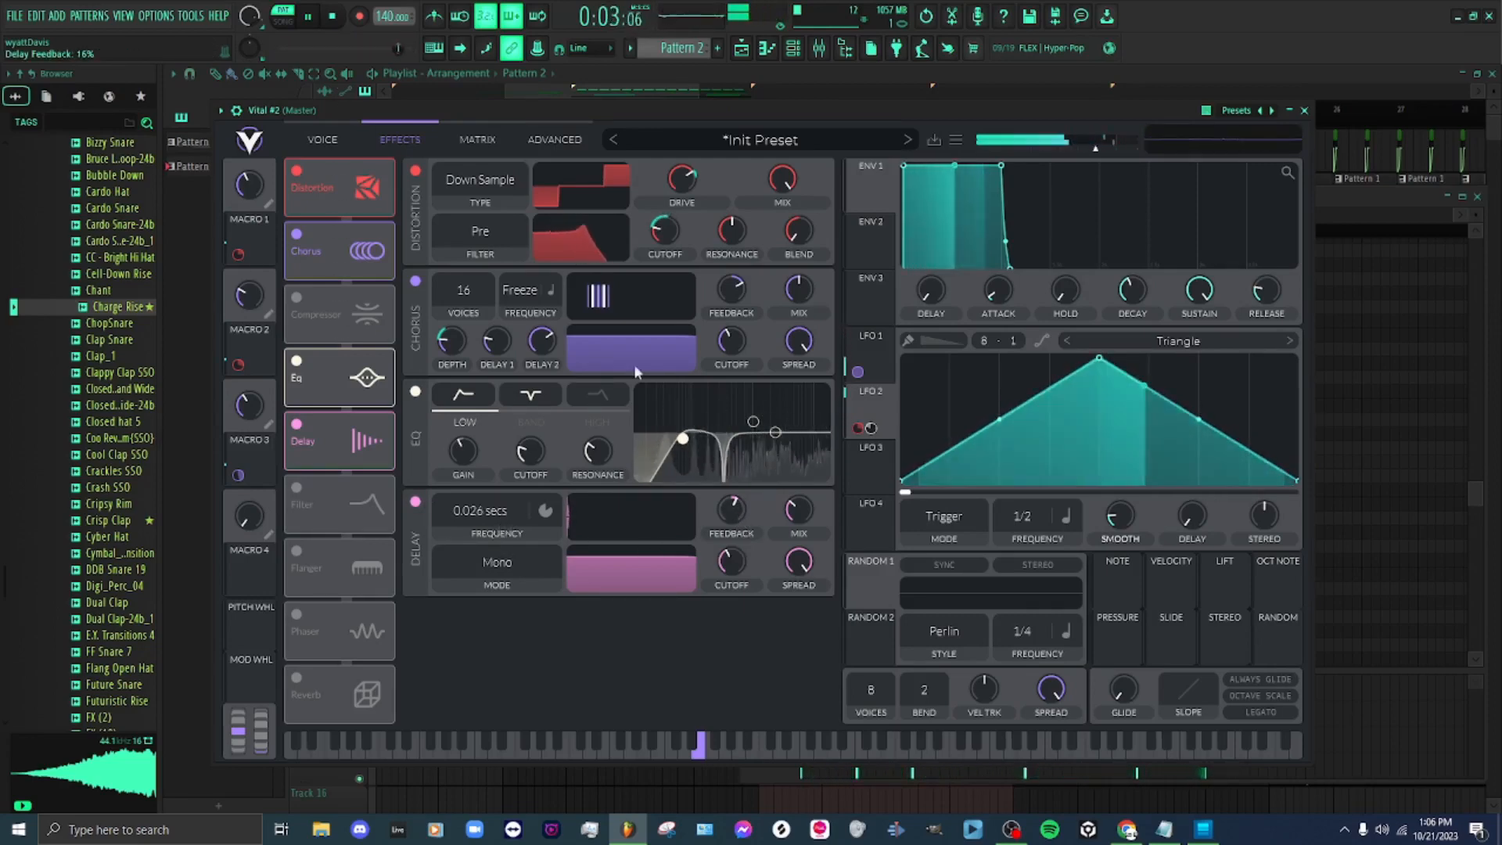
pyautogui.click(328, 16)
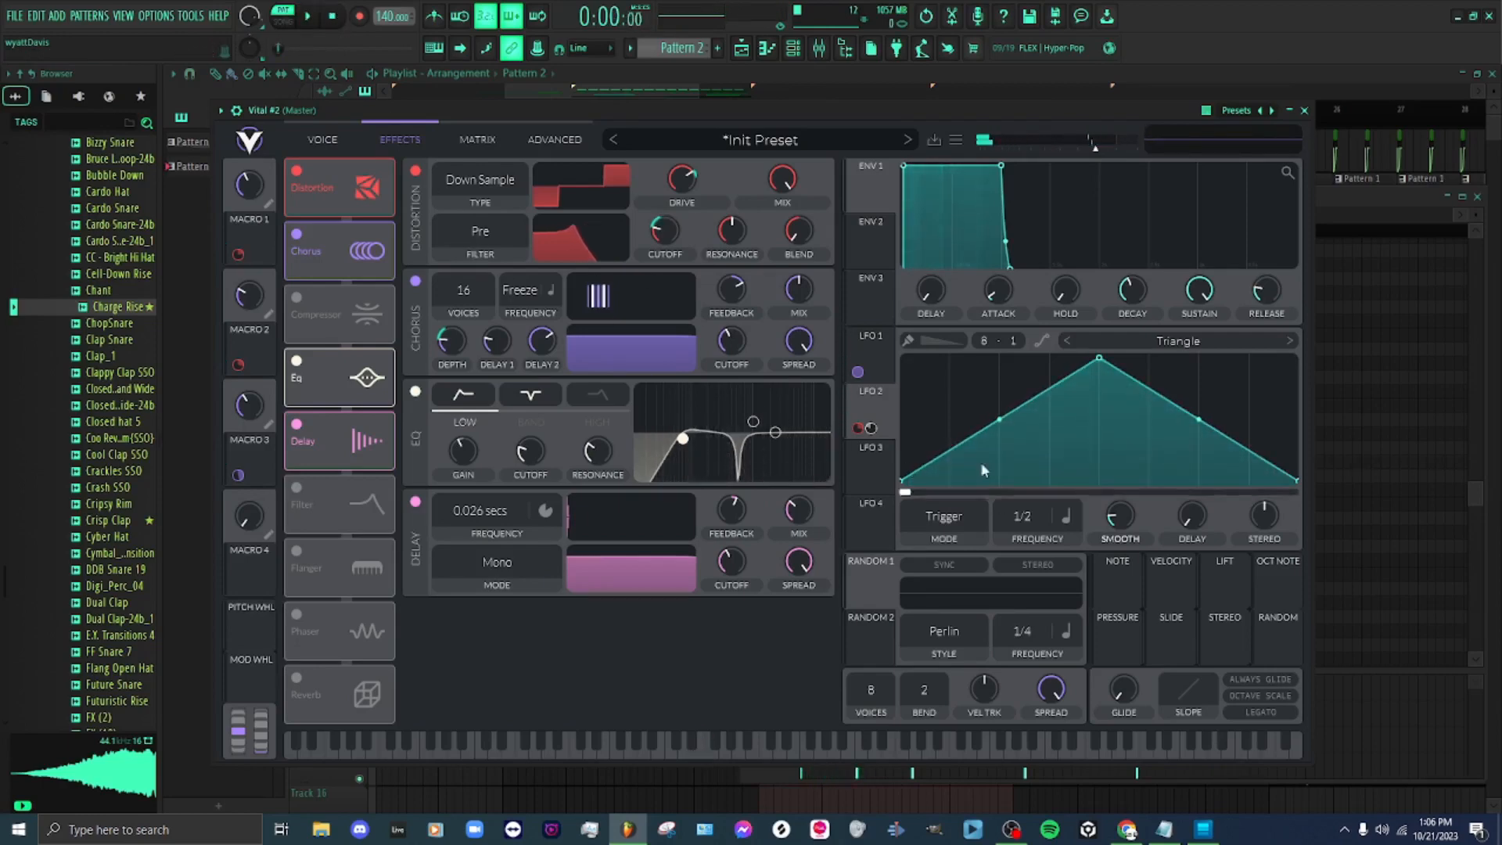
# Reshape LFO 2 with a curved rise, an earlier peak, and a second high point before the fall
pyautogui.click(875, 403)
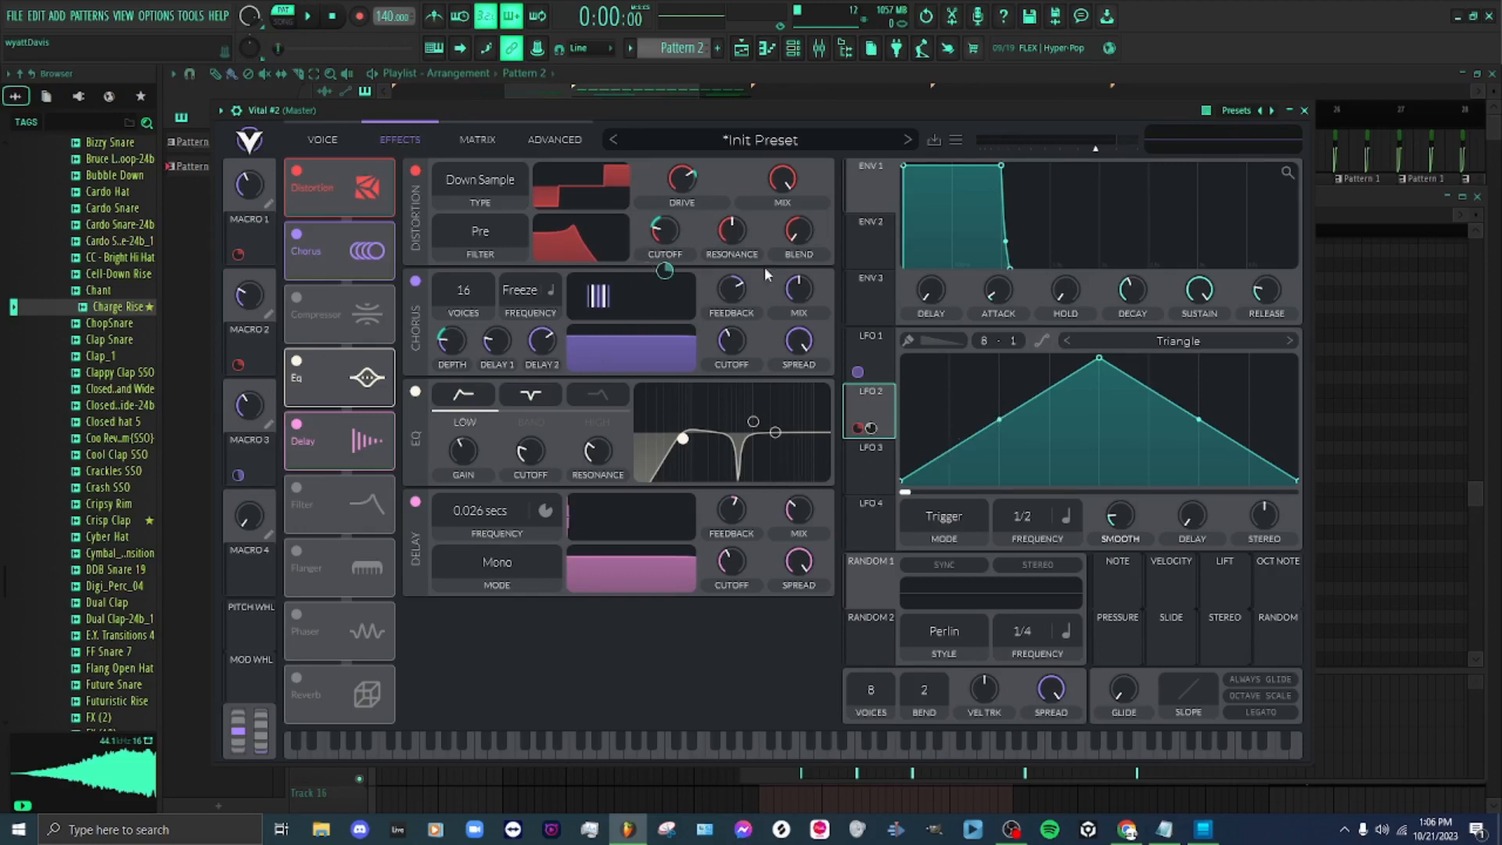
pyautogui.press('space')
pyautogui.moveTo(999, 420); pyautogui.dragTo(1052, 447)
pyautogui.moveTo(1100, 360); pyautogui.dragTo(1050, 360)
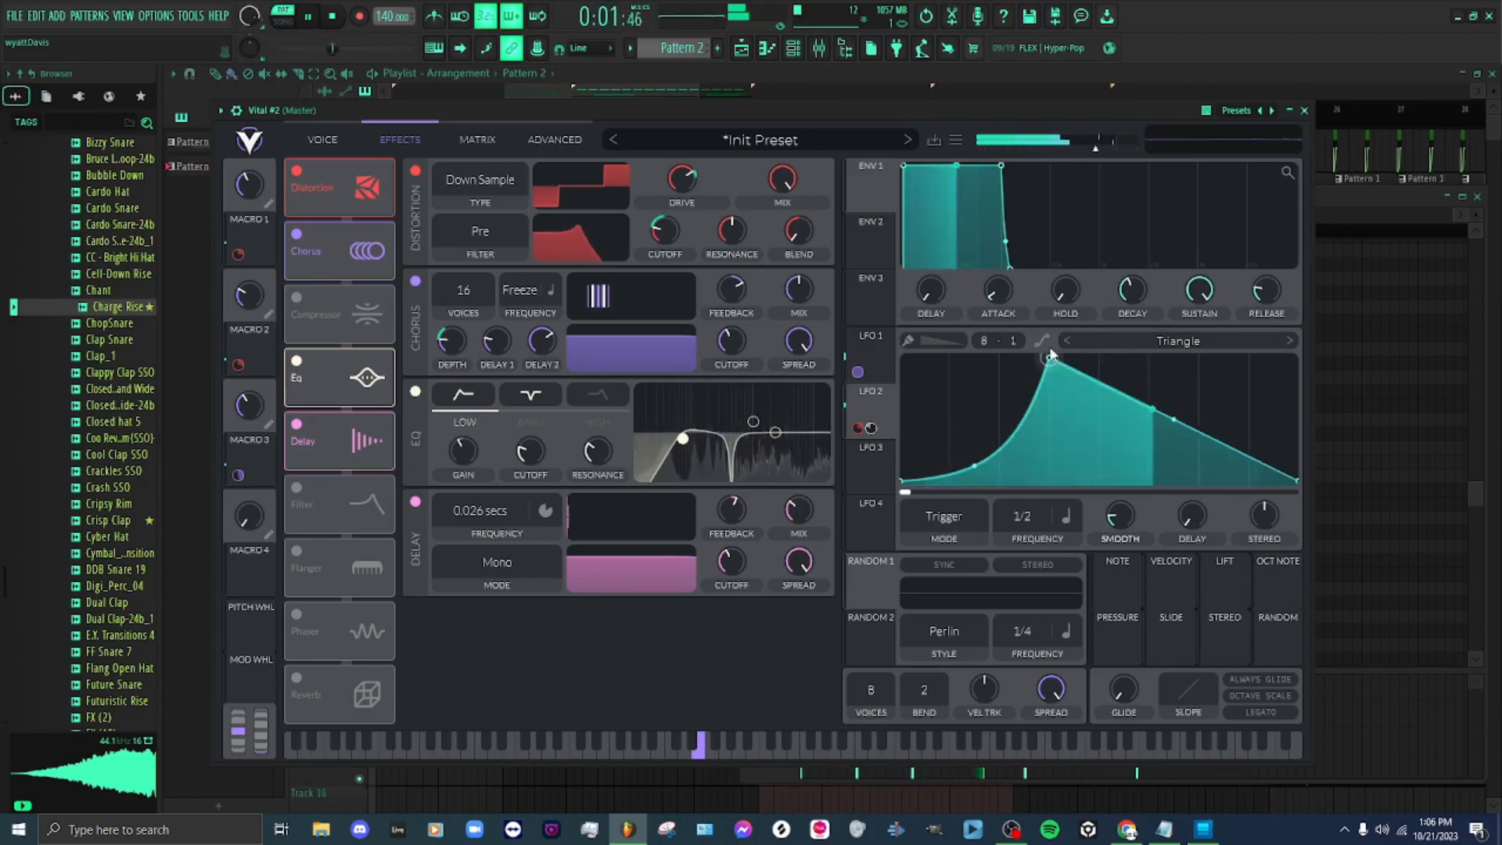
pyautogui.doubleClick(1146, 398)
pyautogui.moveTo(1145, 398); pyautogui.dragTo(1199, 372)
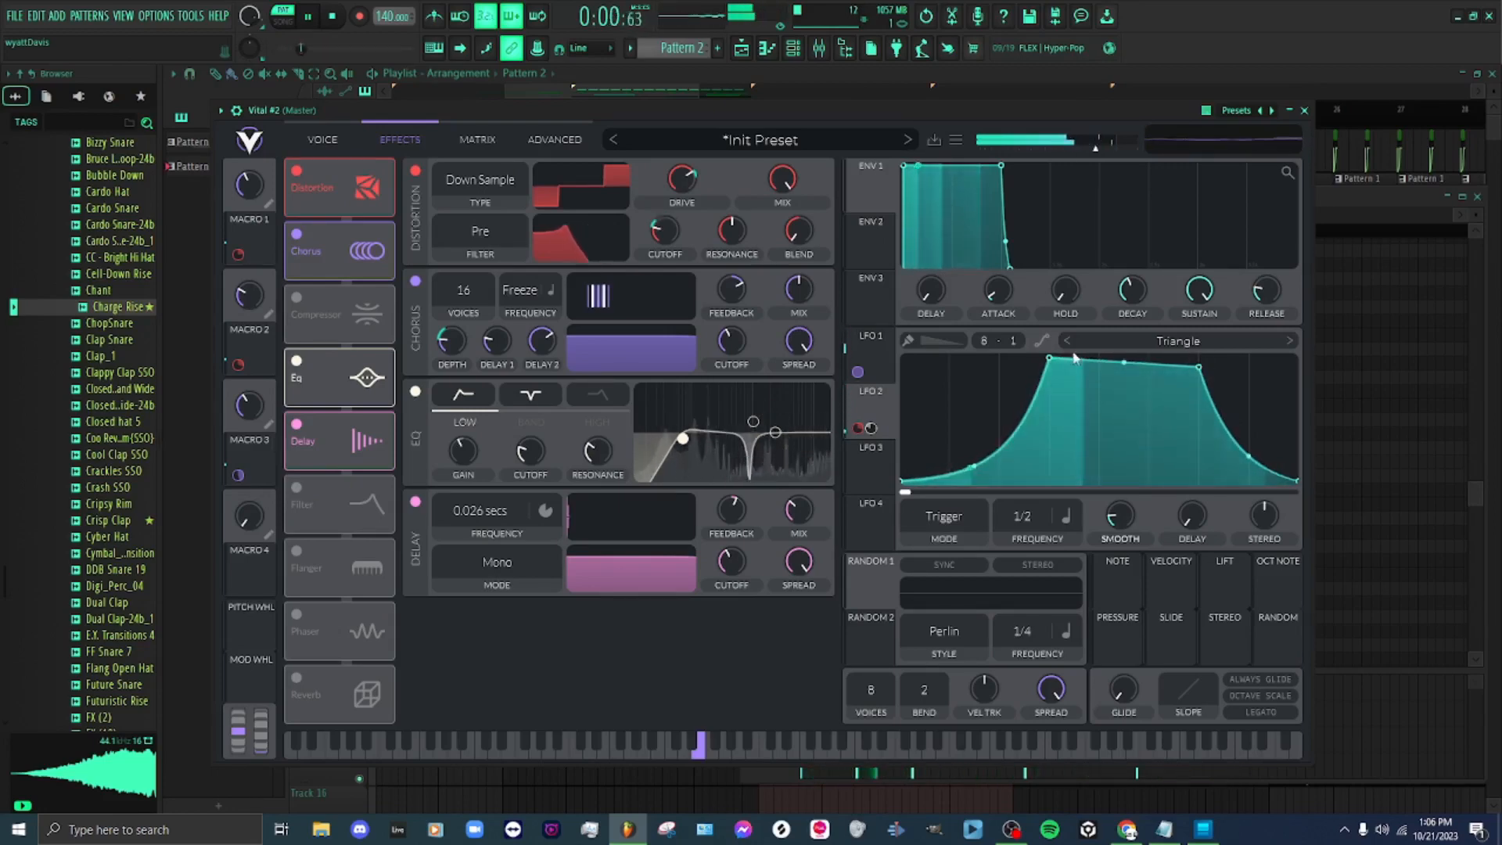
# Lower LFO 2's first peak to about half height, curve the rise to the second point, and drop that point slightly
pyautogui.moveTo(1051, 361); pyautogui.dragTo(1023, 432)
pyautogui.moveTo(1115, 396); pyautogui.dragTo(1128, 419)
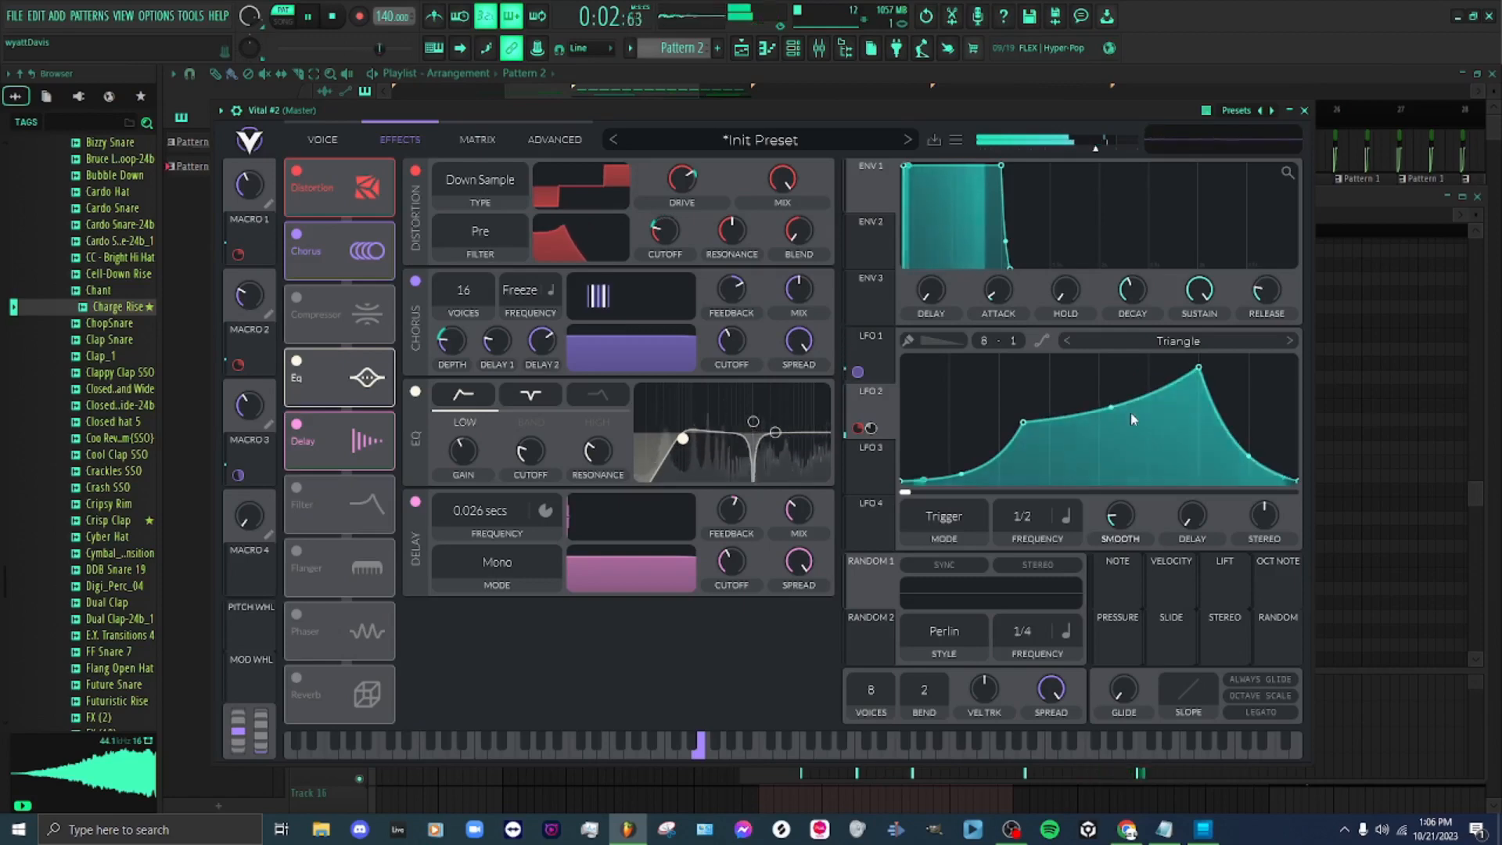
pyautogui.moveTo(1201, 369); pyautogui.dragTo(1182, 387)
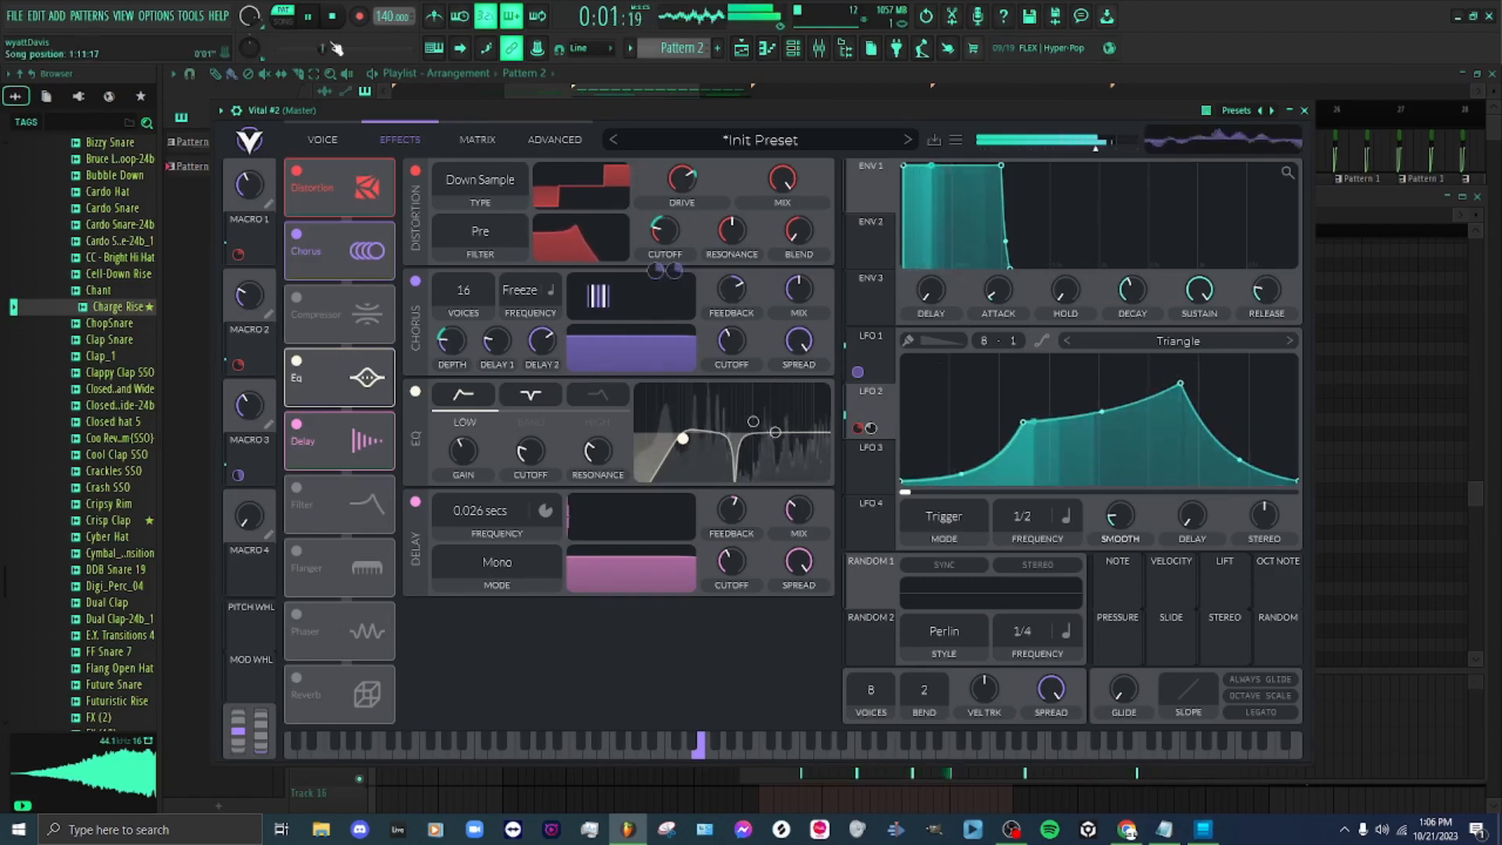
pyautogui.click(332, 16)
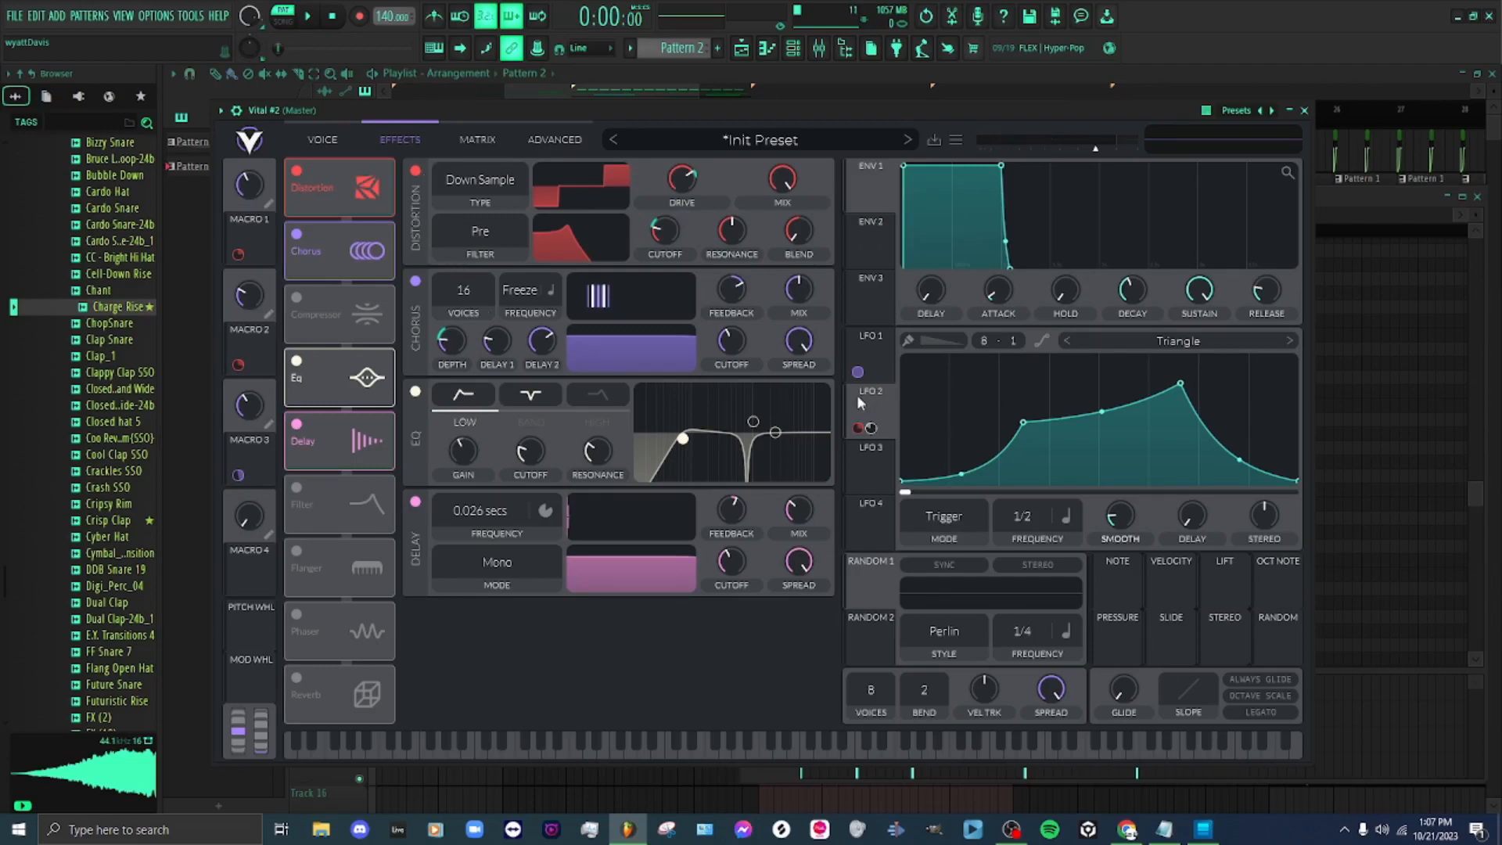
# Turn LFO 3 into a low falling ramp and assign it to the oscillator 1 level with an amount of 0.07
pyautogui.click(323, 140)
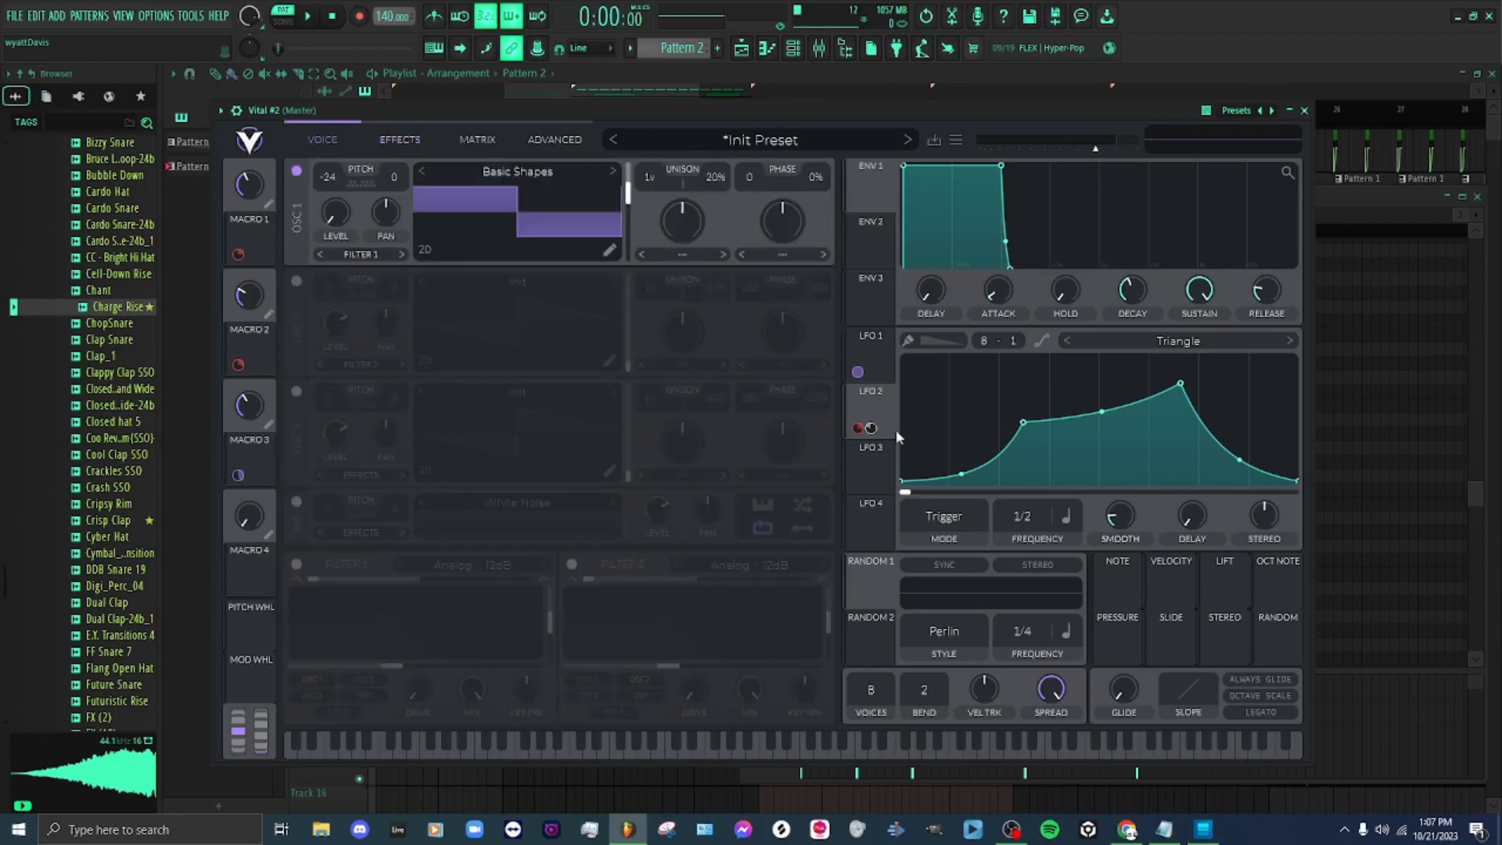
pyautogui.click(872, 475)
pyautogui.moveTo(1106, 358); pyautogui.dragTo(395, 260)
pyautogui.moveTo(322, 187); pyautogui.dragTo(327, 201)
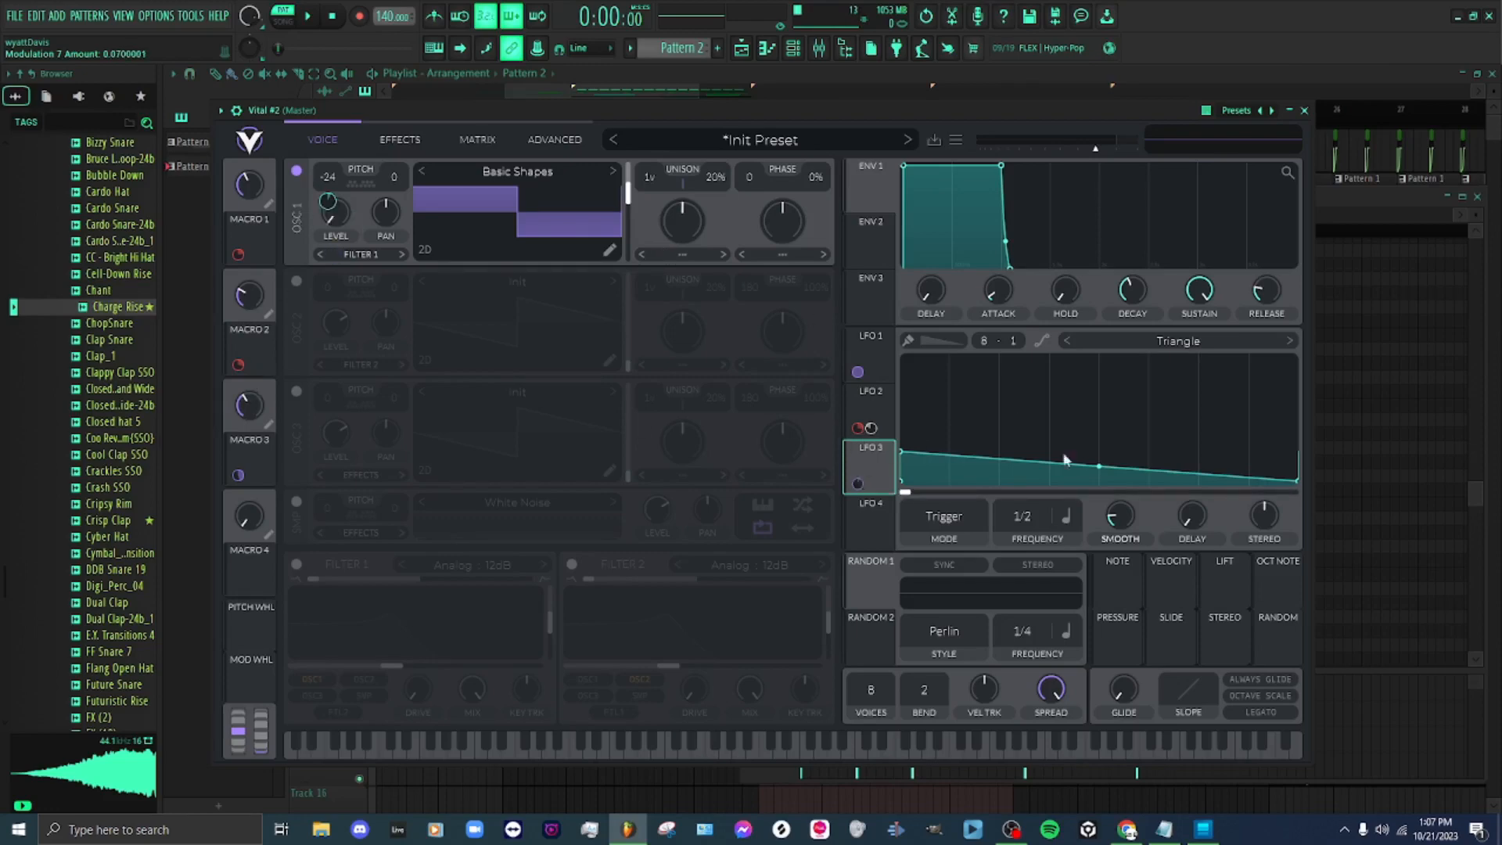
# Adjust LFO 3's starting height to just under half and bend its ramp into a concave decay during playback
pyautogui.moveTo(910, 457); pyautogui.dragTo(904, 485)
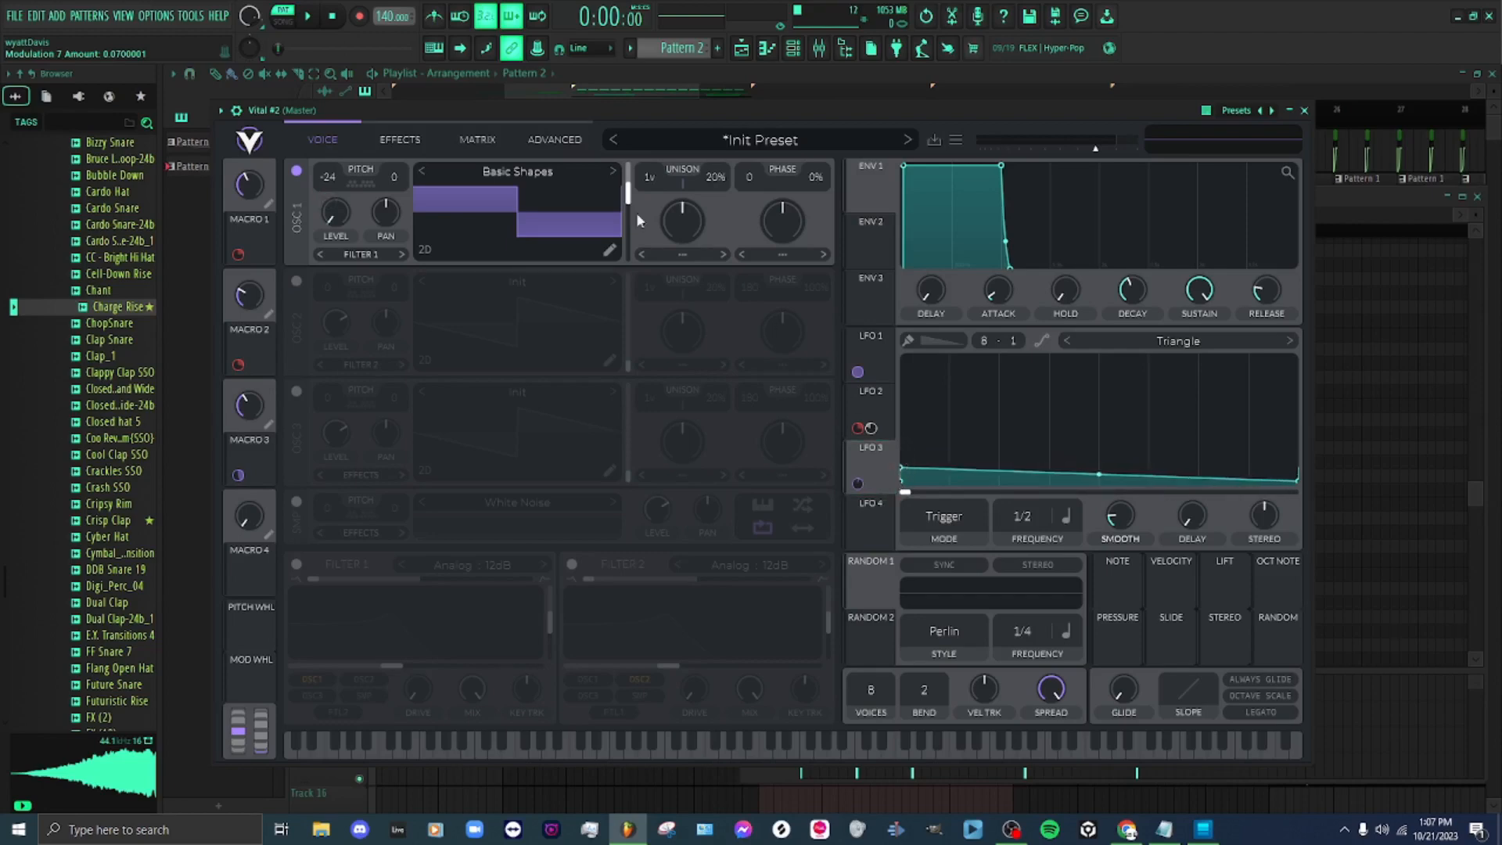
pyautogui.click(323, 15)
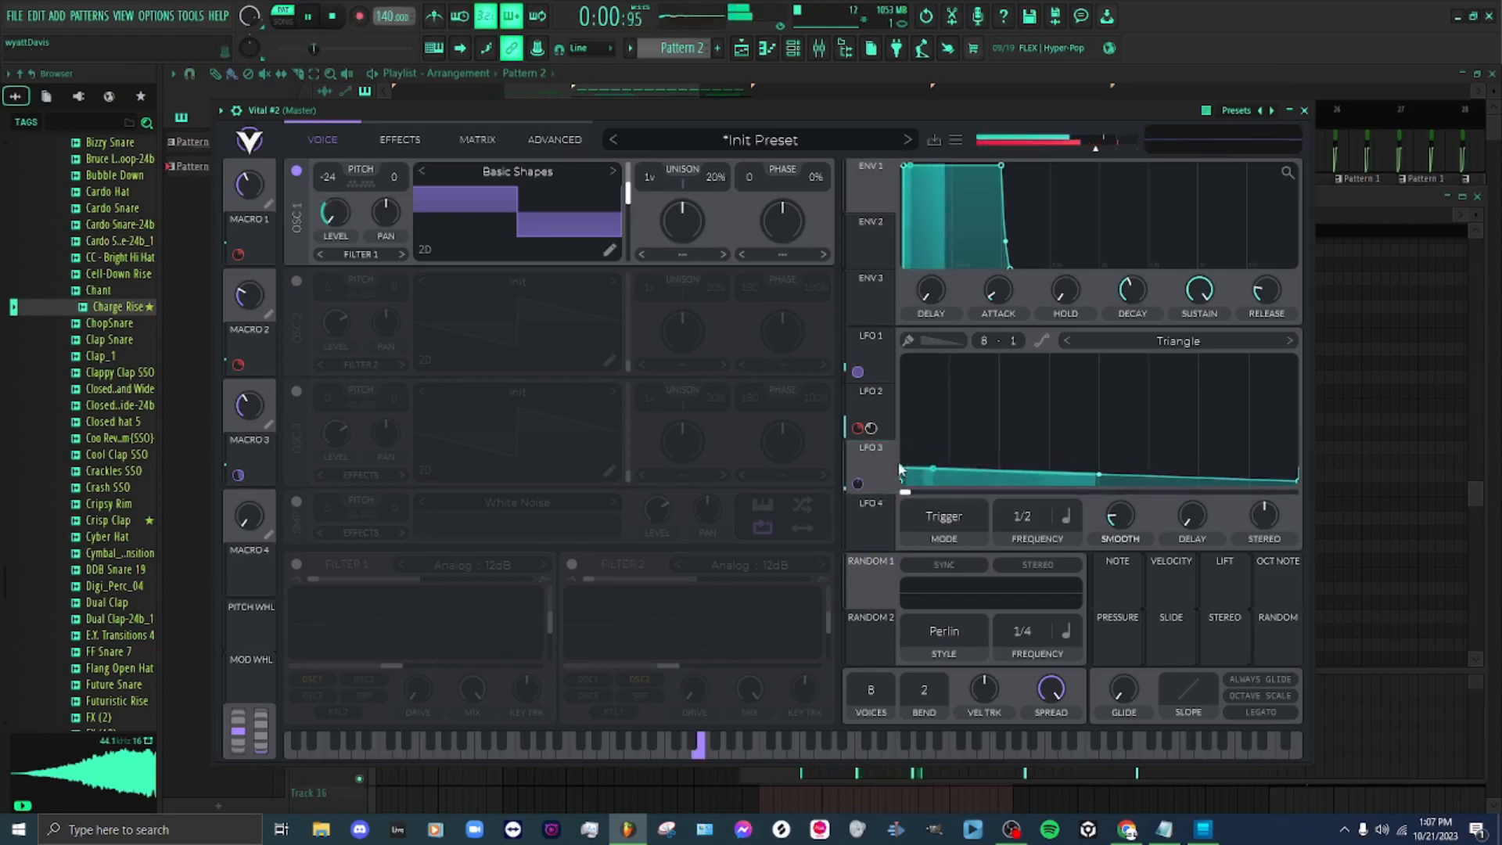
pyautogui.moveTo(902, 473); pyautogui.dragTo(904, 433)
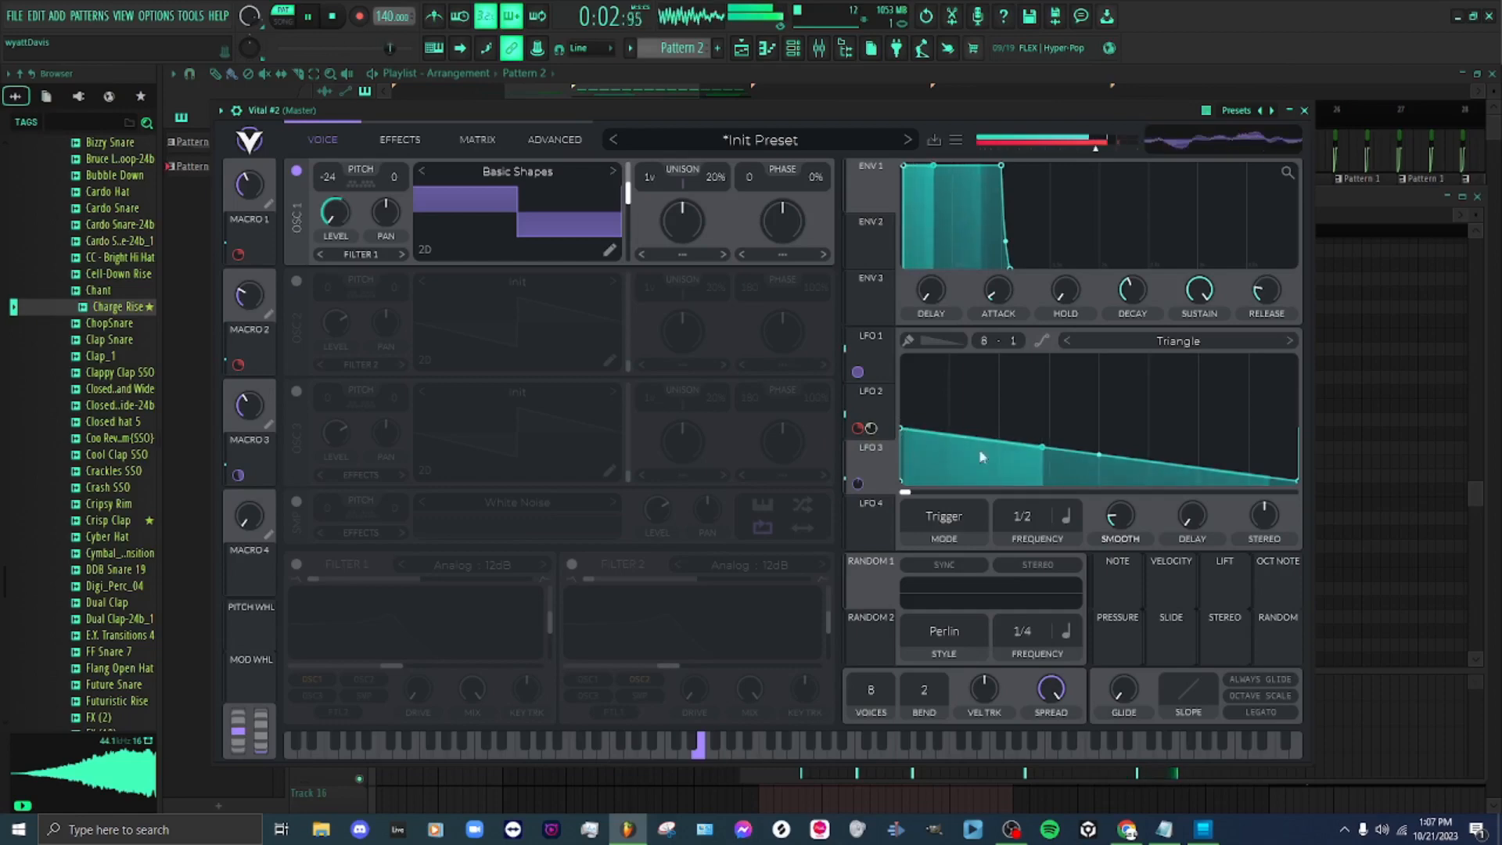
pyautogui.moveTo(1098, 454); pyautogui.dragTo(1098, 472)
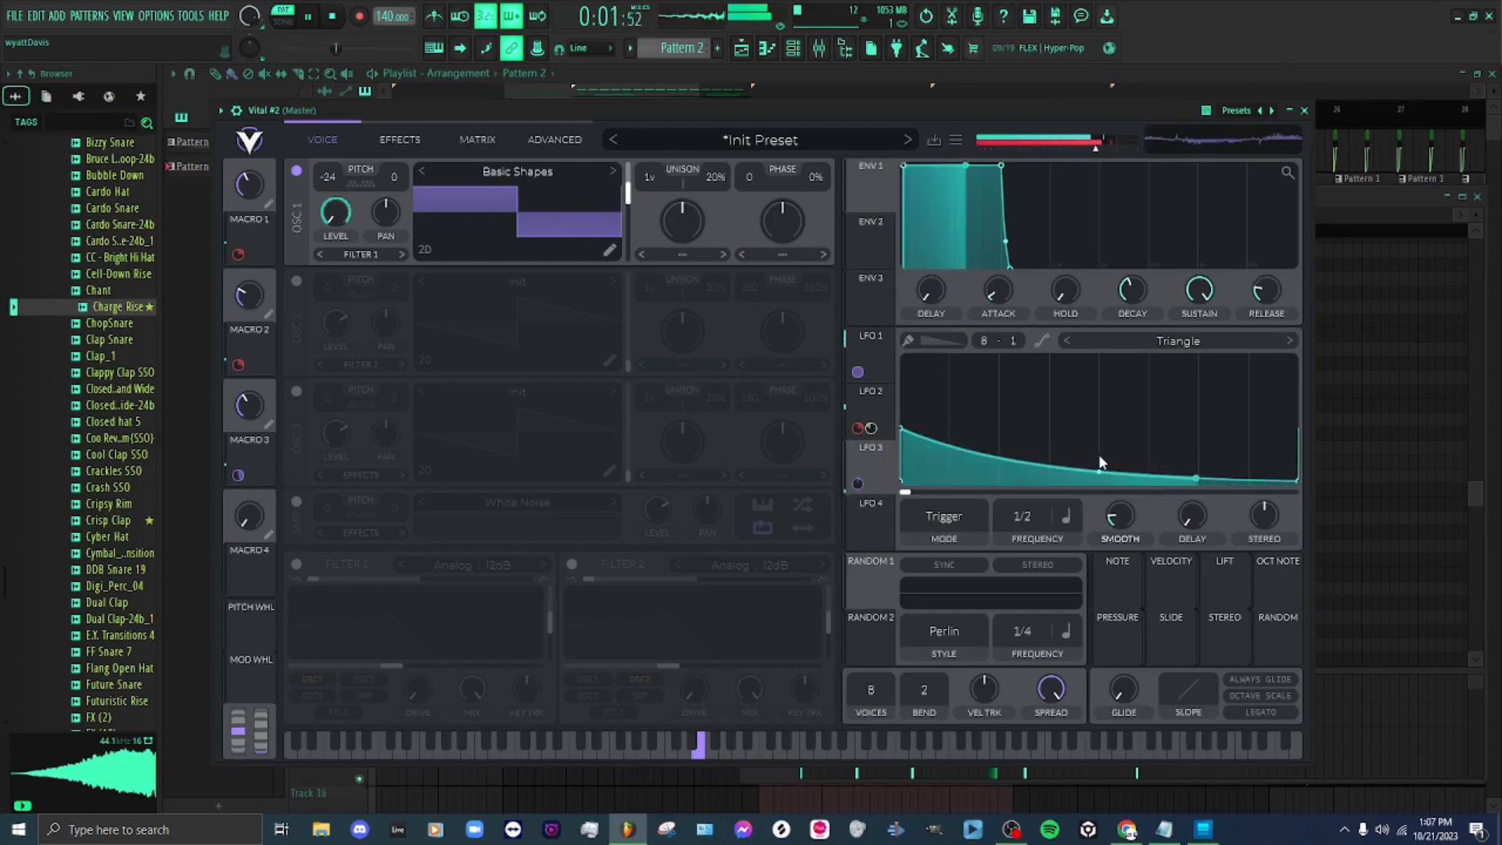
# Add a second peak midway through LFO 3 with curved slopes on both sides, and stop playback
pyautogui.doubleClick(1100, 452)
pyautogui.moveTo(1100, 452); pyautogui.dragTo(1077, 481)
pyautogui.doubleClick(1160, 439)
pyautogui.moveTo(1160, 436); pyautogui.dragTo(1099, 446)
pyautogui.moveTo(1192, 461); pyautogui.dragTo(1181, 510)
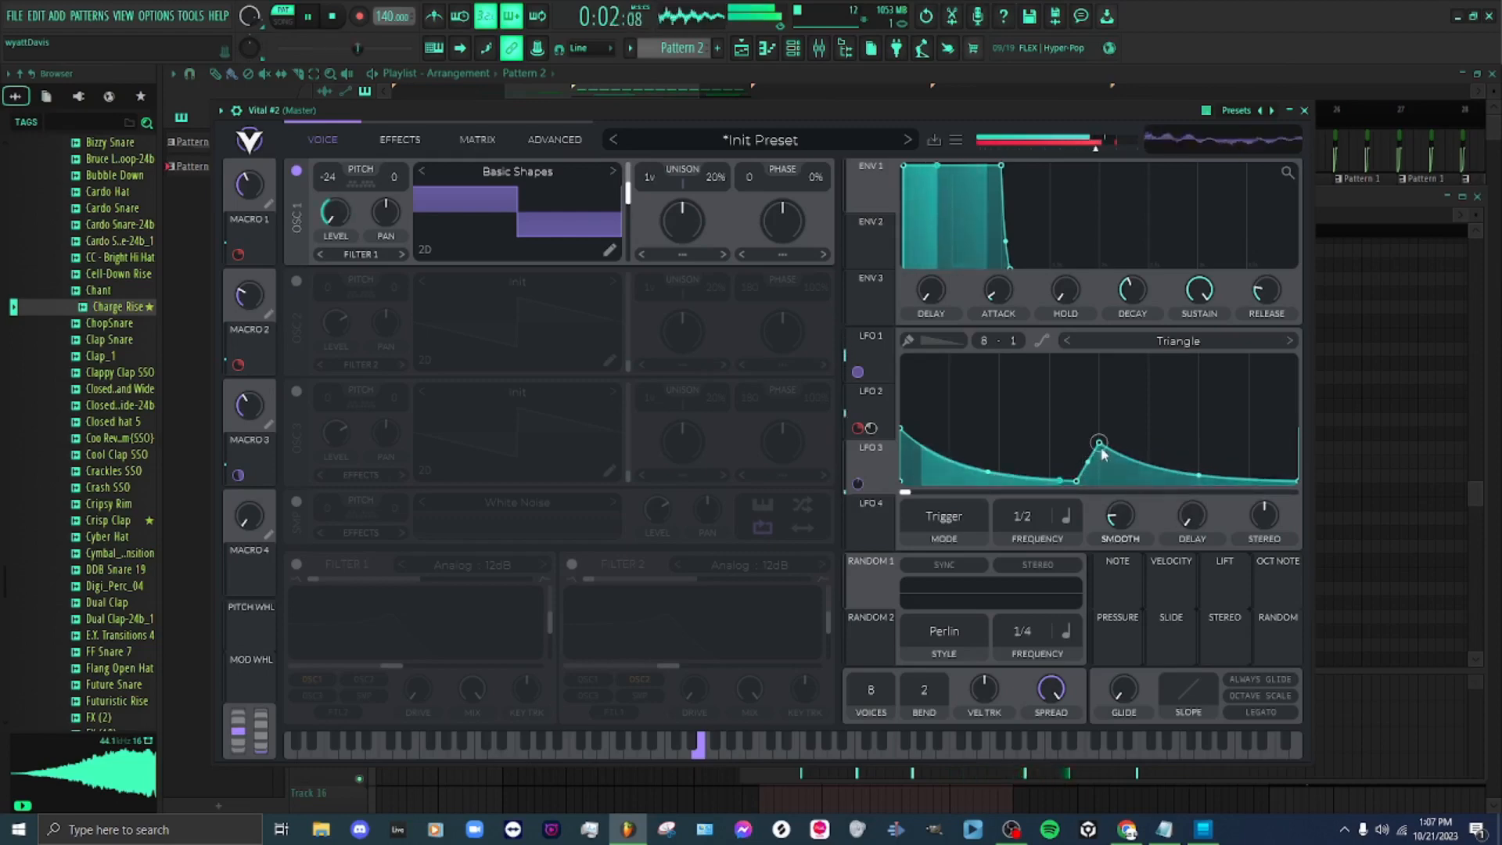
pyautogui.moveTo(1079, 480); pyautogui.dragTo(1078, 511)
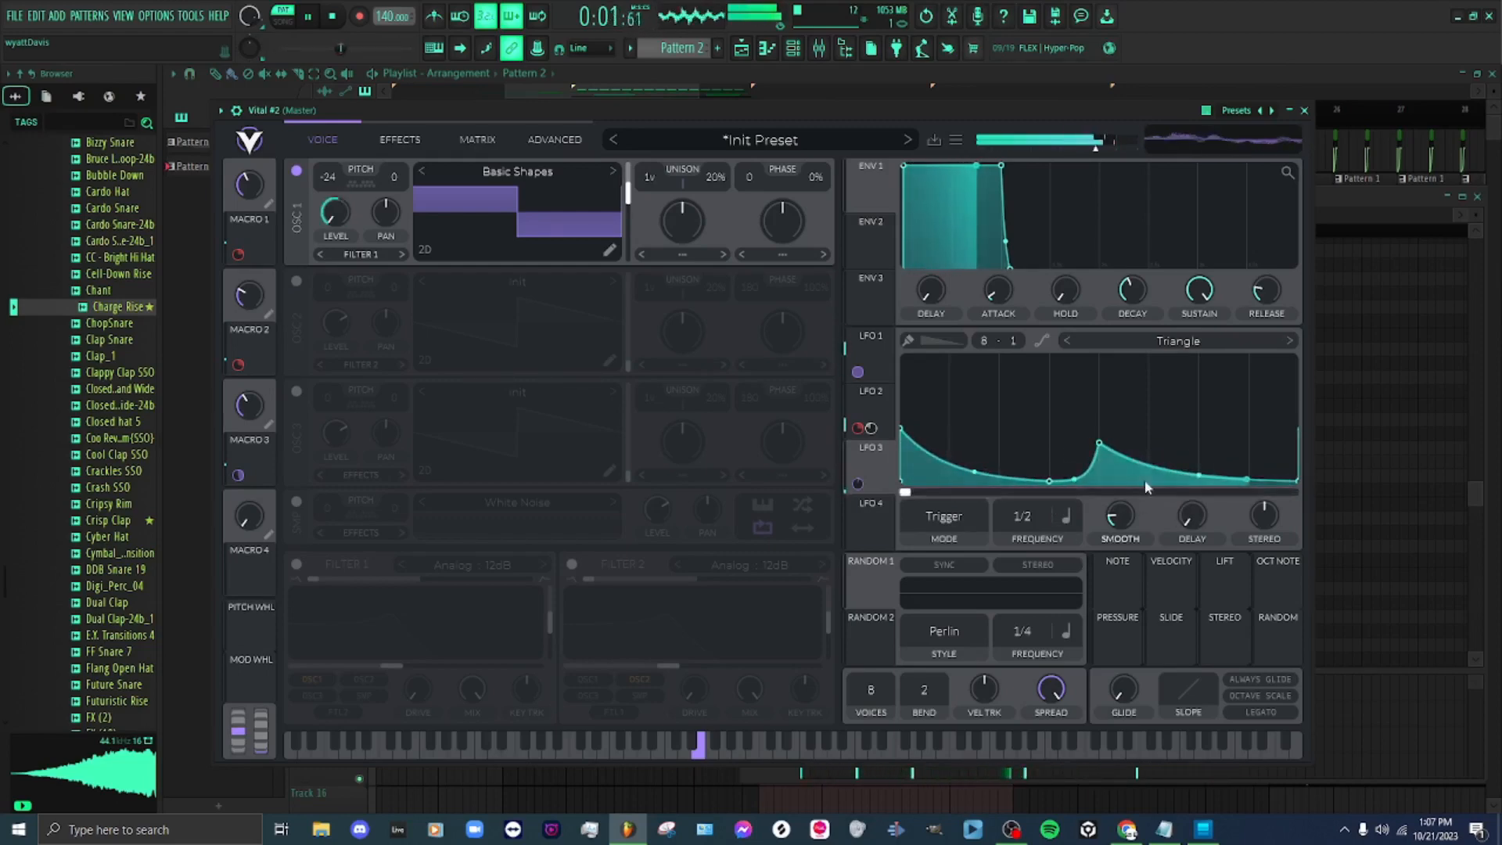
pyautogui.click(334, 17)
# Move the Vital window out of the way and open the channel rack and the mixer
pyautogui.moveTo(721, 106); pyautogui.dragTo(808, 238)
pyautogui.click(794, 50)
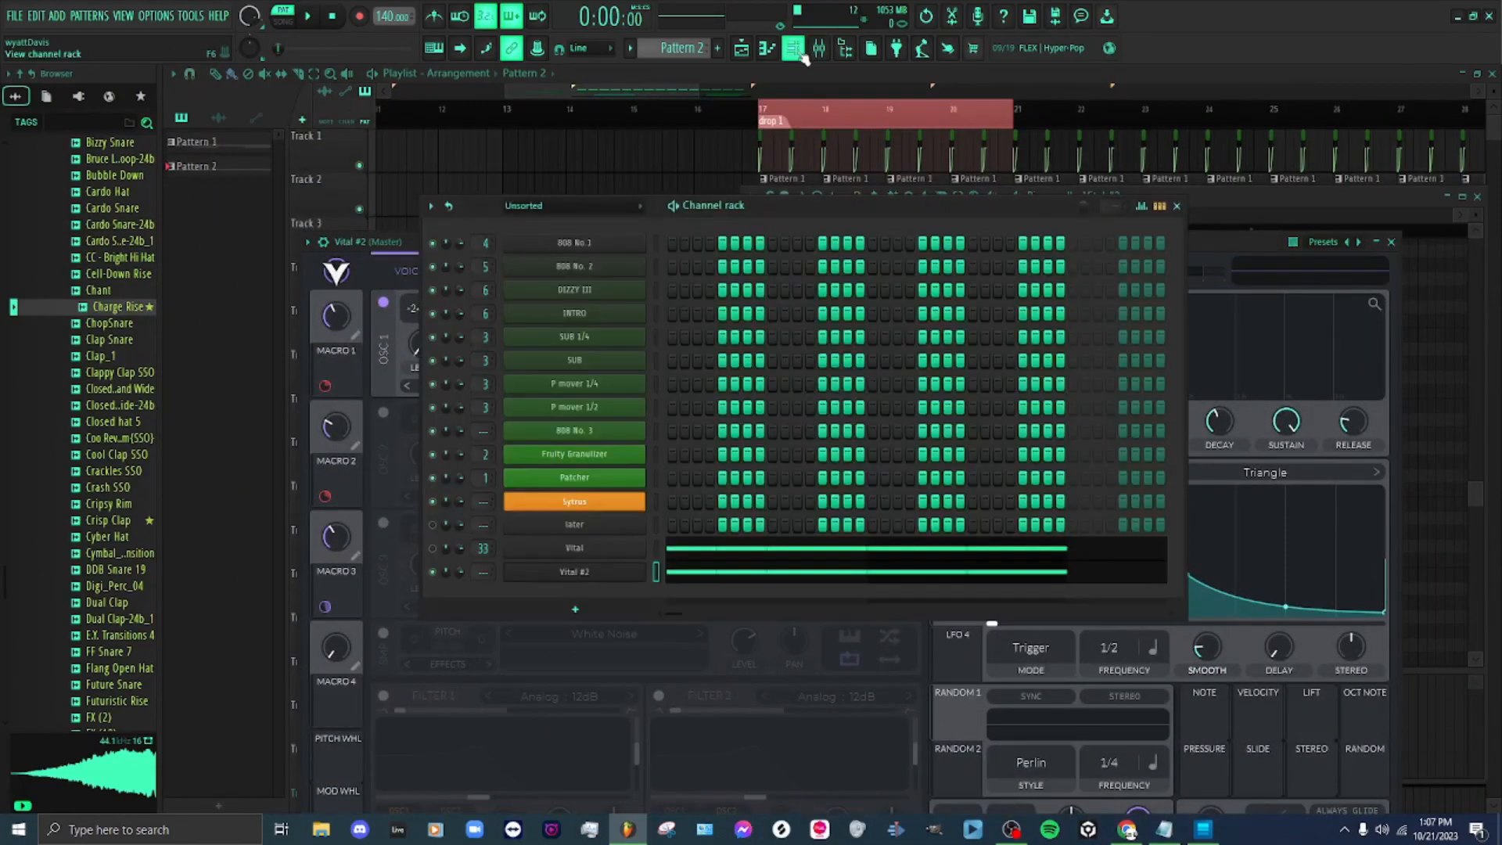
pyautogui.click(829, 53)
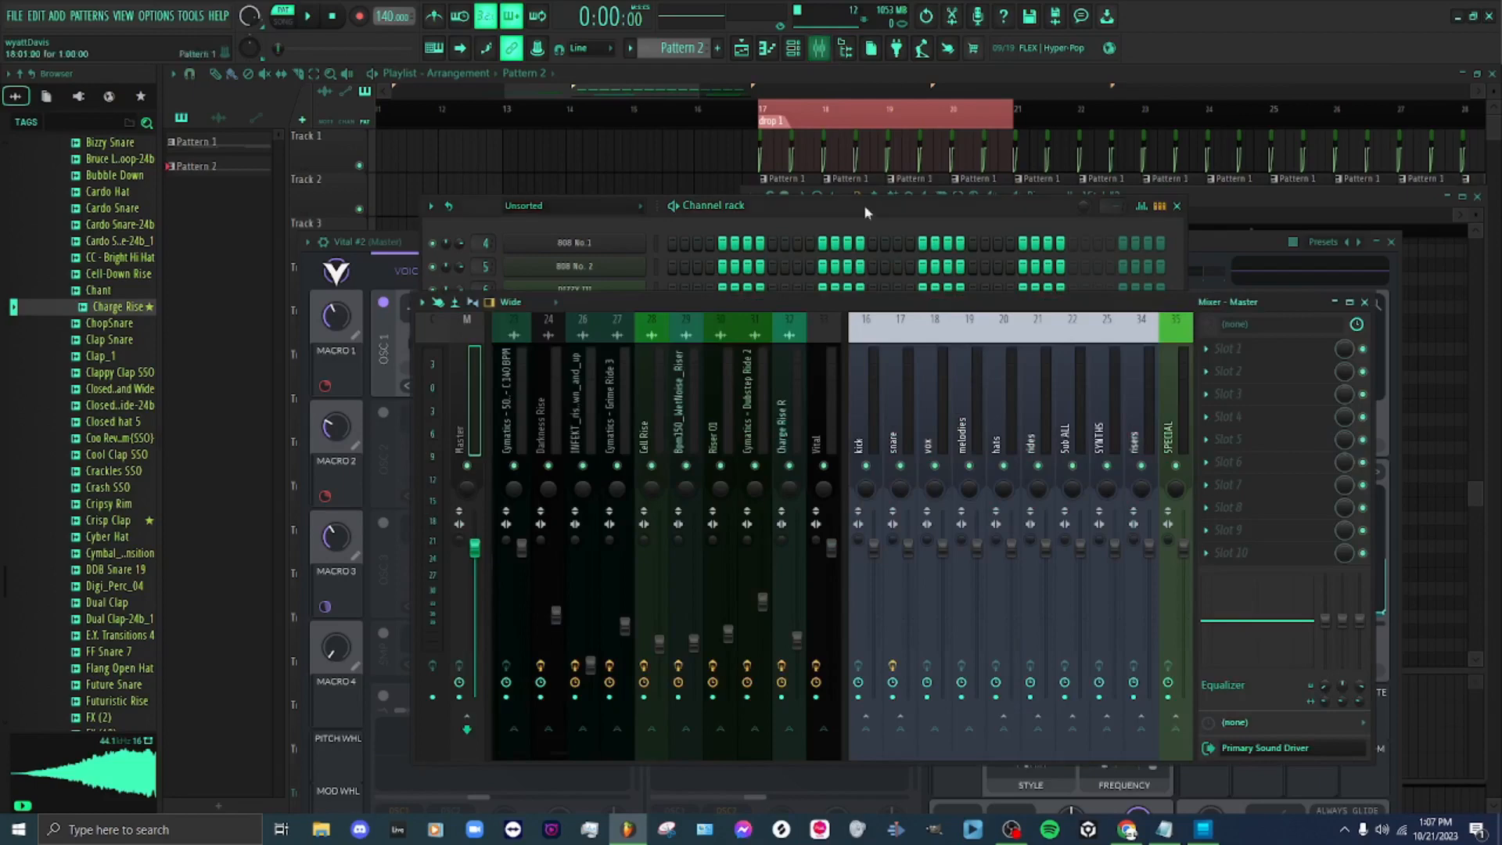
# Route the selected Vital channel to the Vital mixer track, then move the mixer aside and audition Pattern 2
pyautogui.rightClick(817, 419)
pyautogui.moveTo(941, 488)
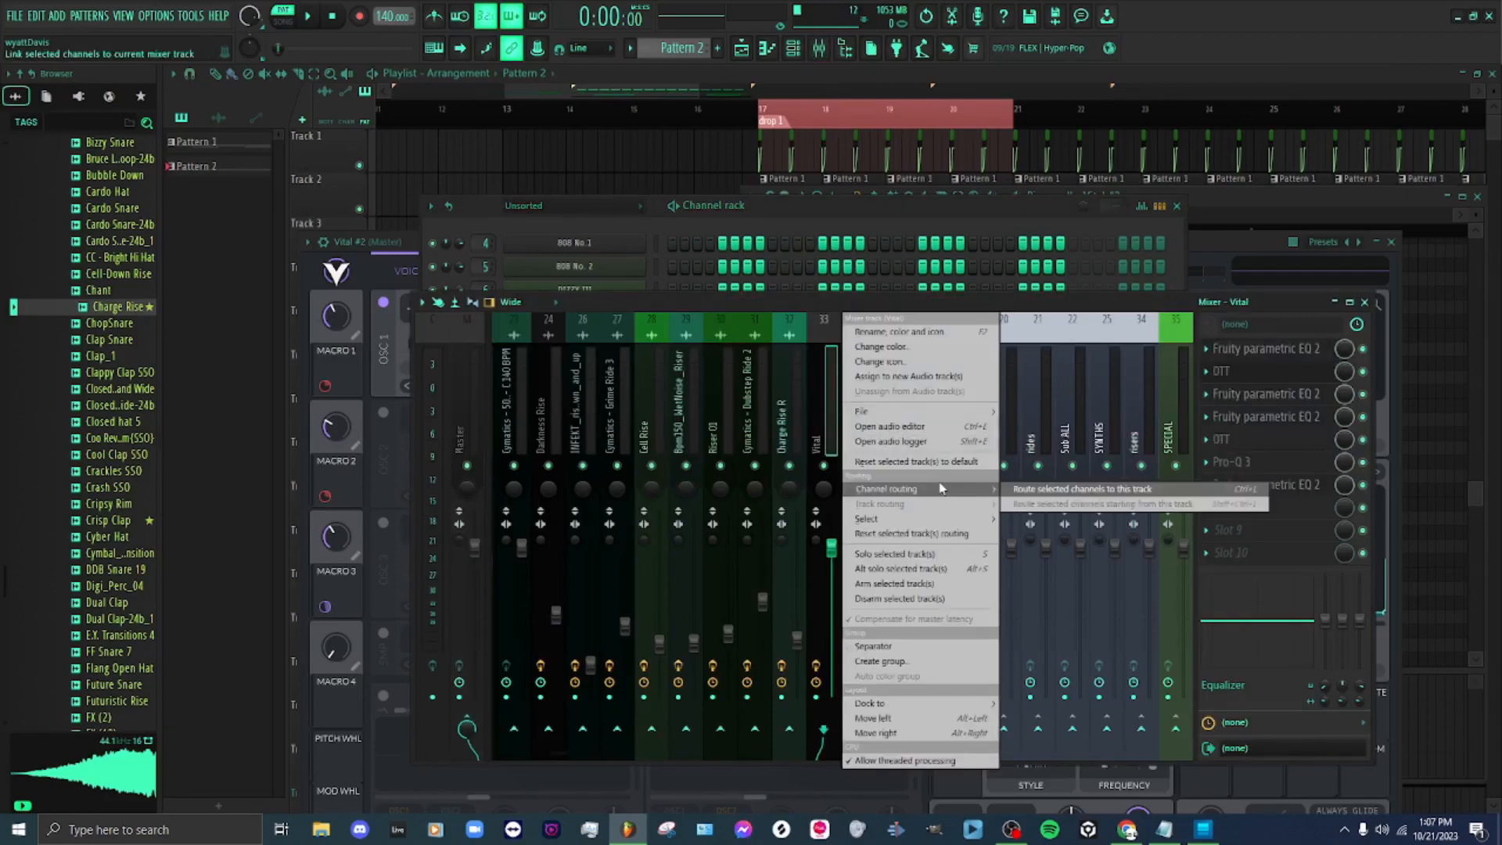
pyautogui.click(1052, 488)
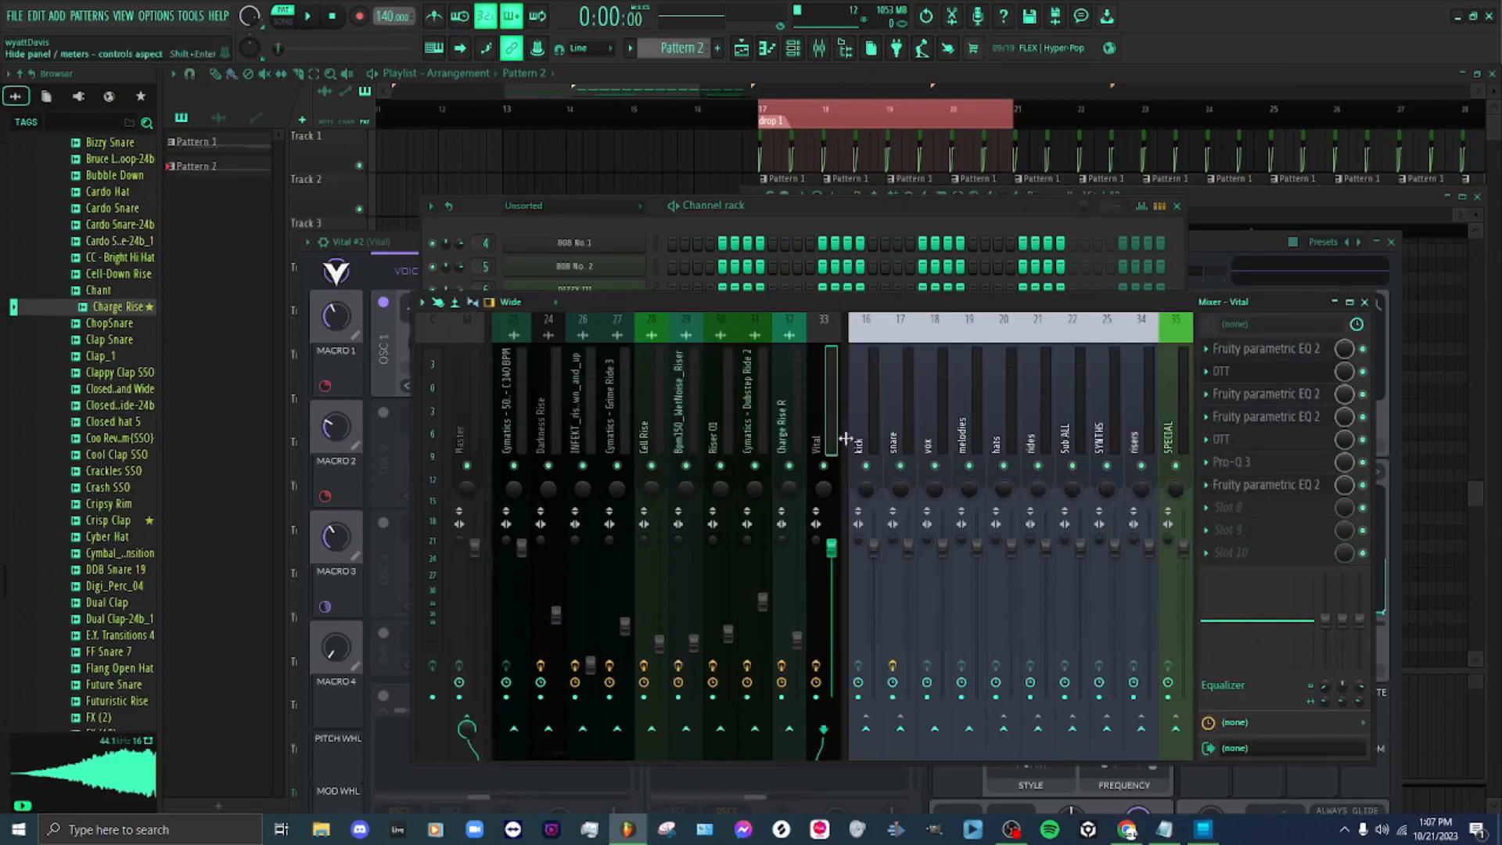
pyautogui.moveTo(1160, 307); pyautogui.dragTo(953, 220)
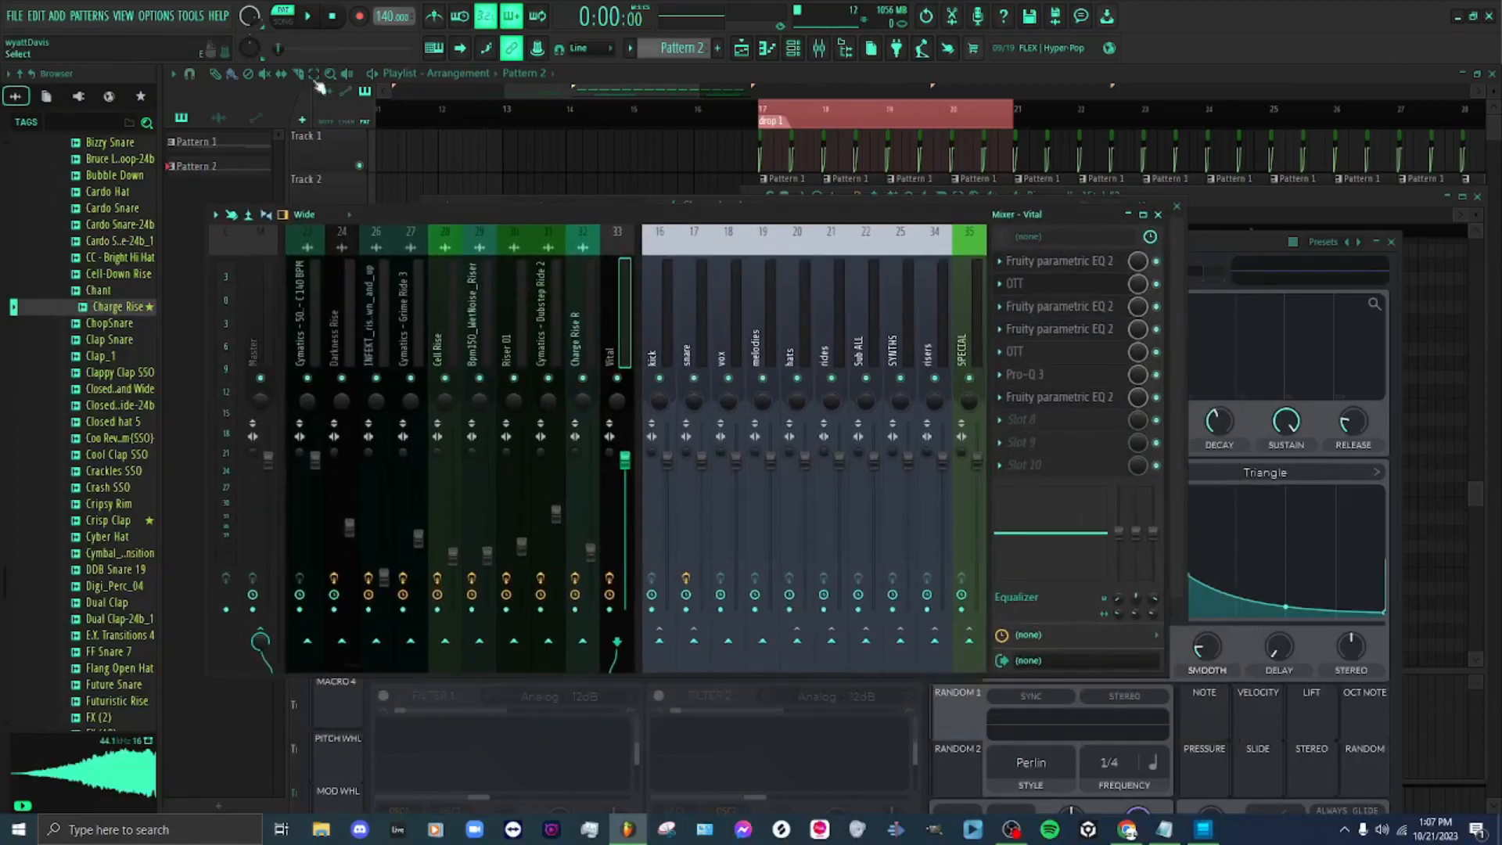
pyautogui.click(309, 17)
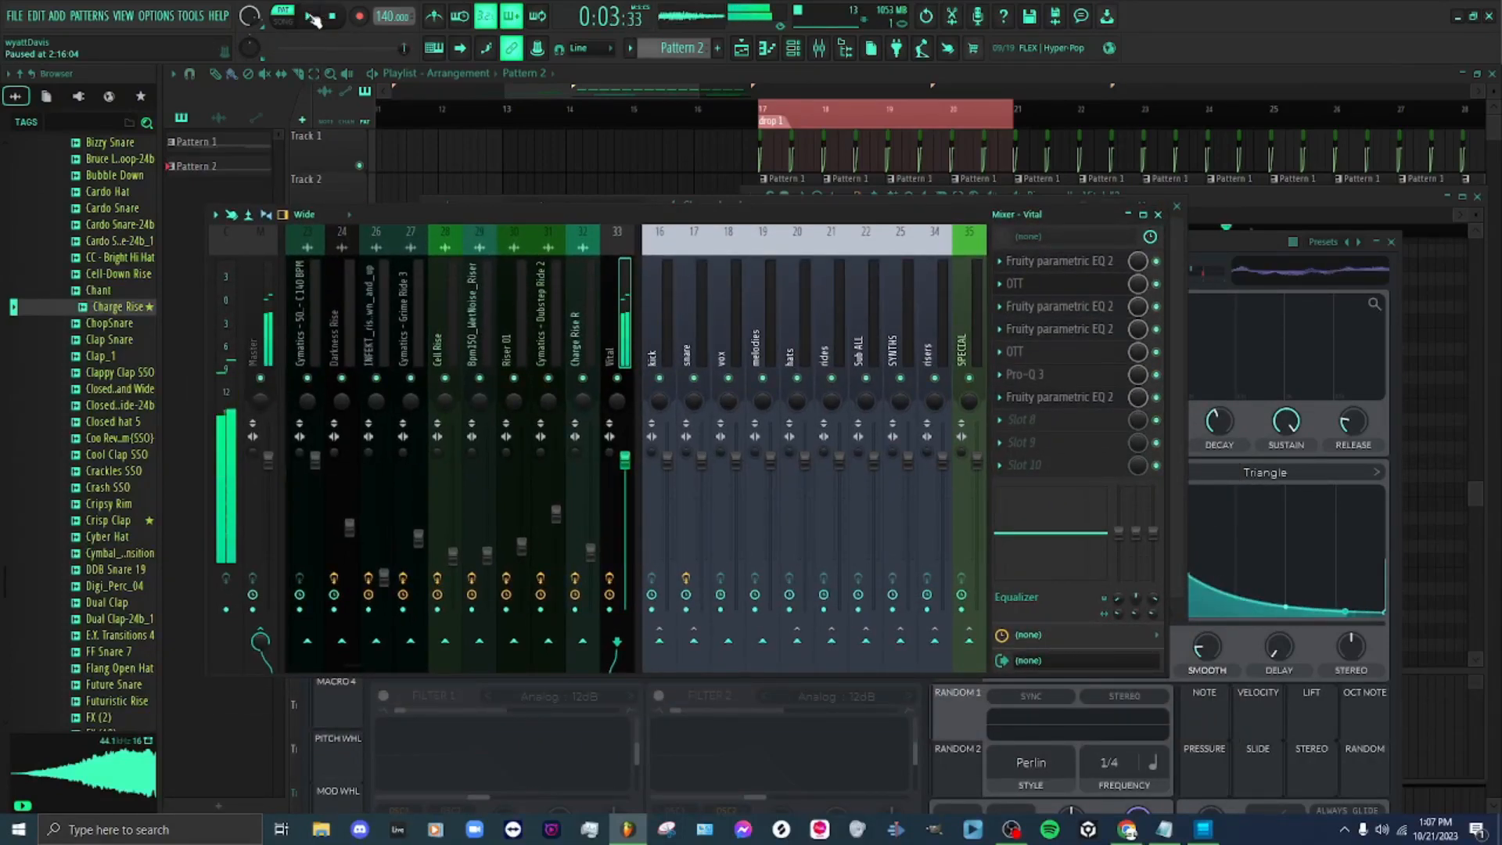
# Open the Fruity Parametric EQ 2 in slot 1 of the Vital track and examine its curve during playback
pyautogui.click(1076, 270)
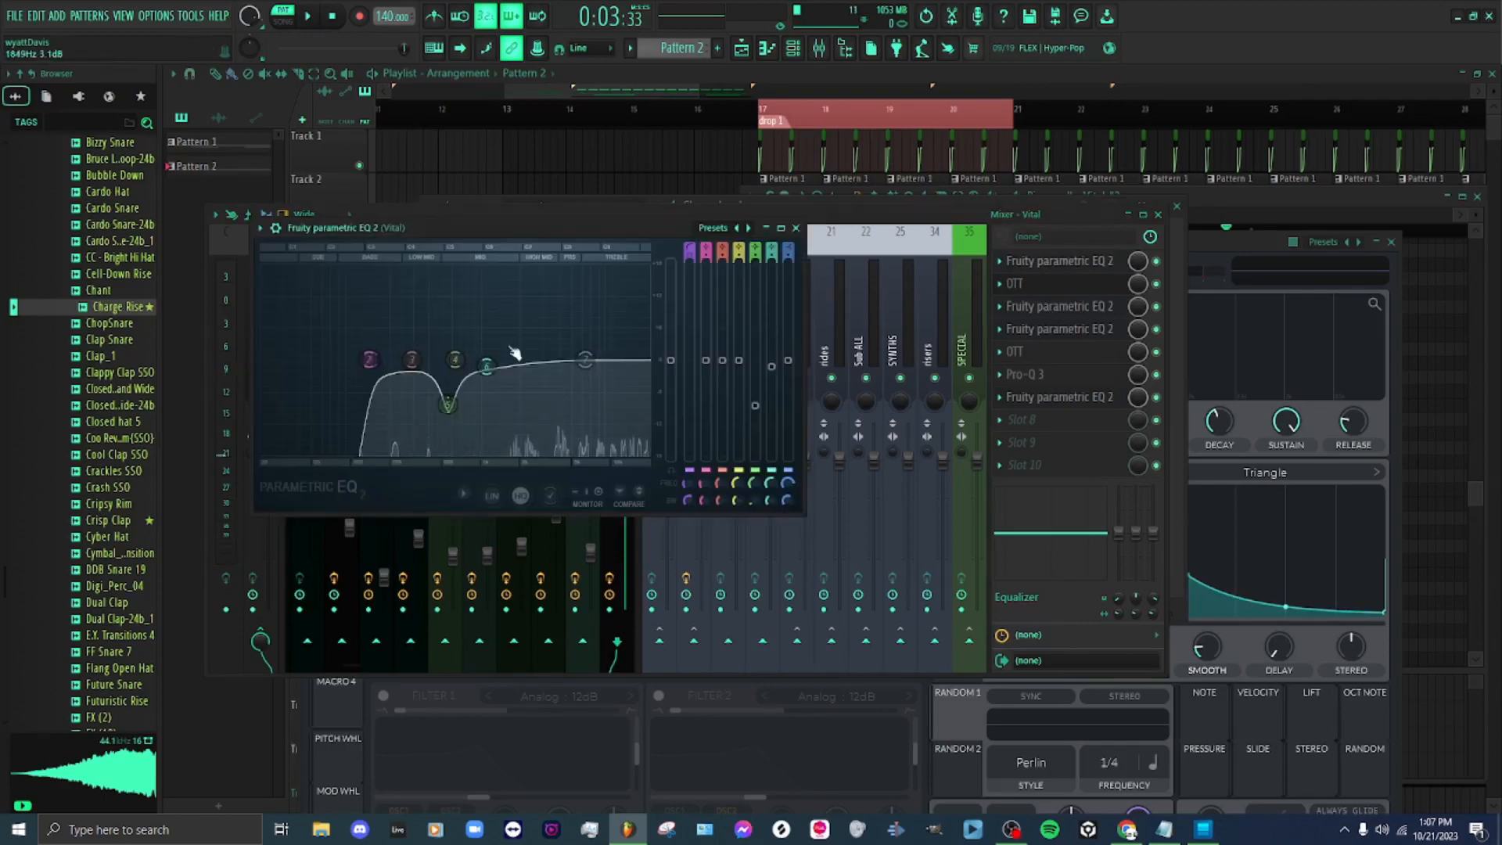
pyautogui.click(312, 16)
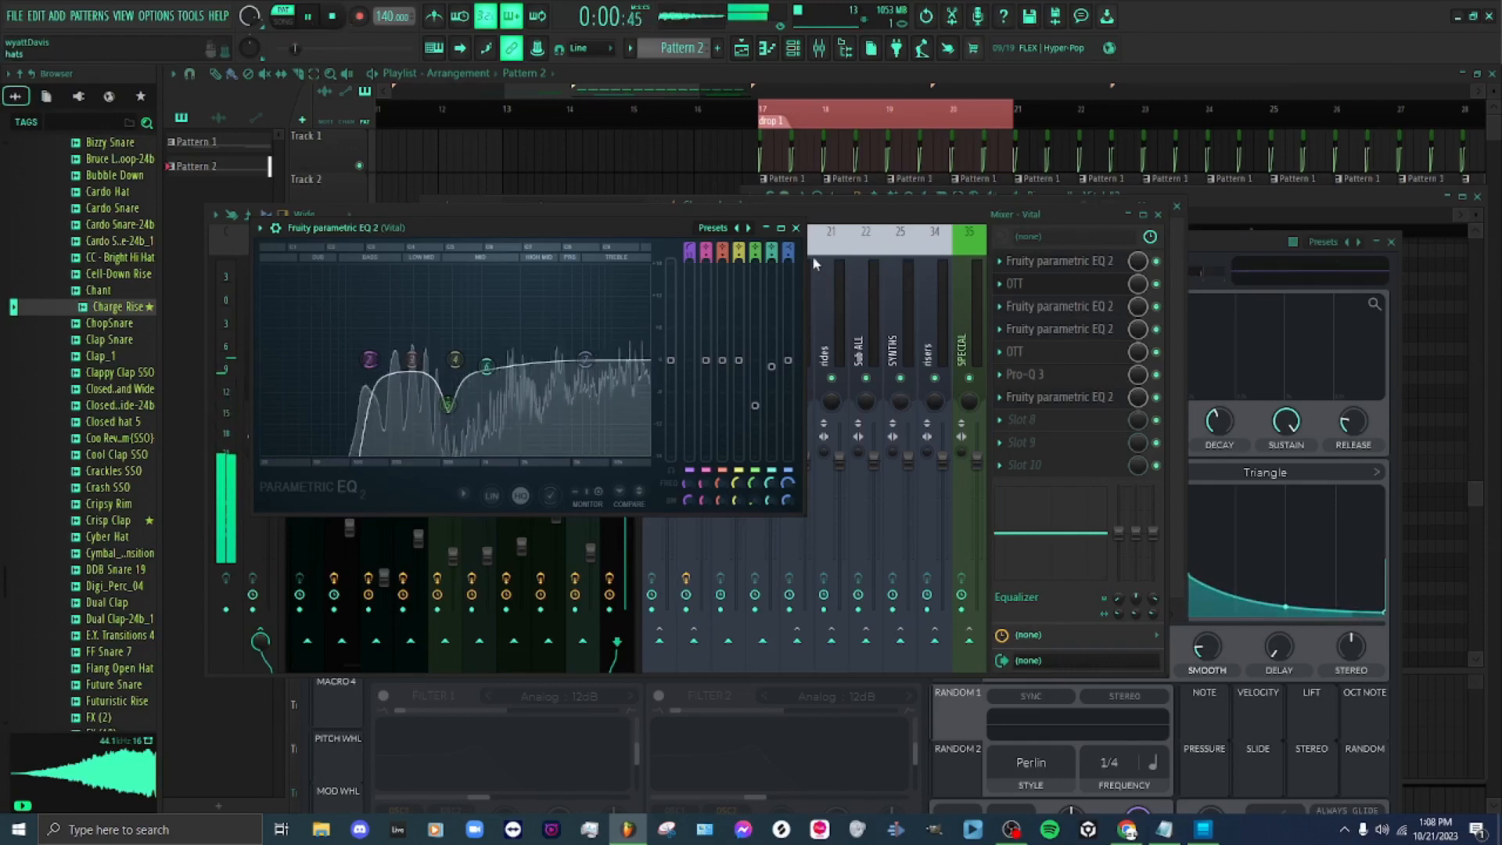
pyautogui.press('space')
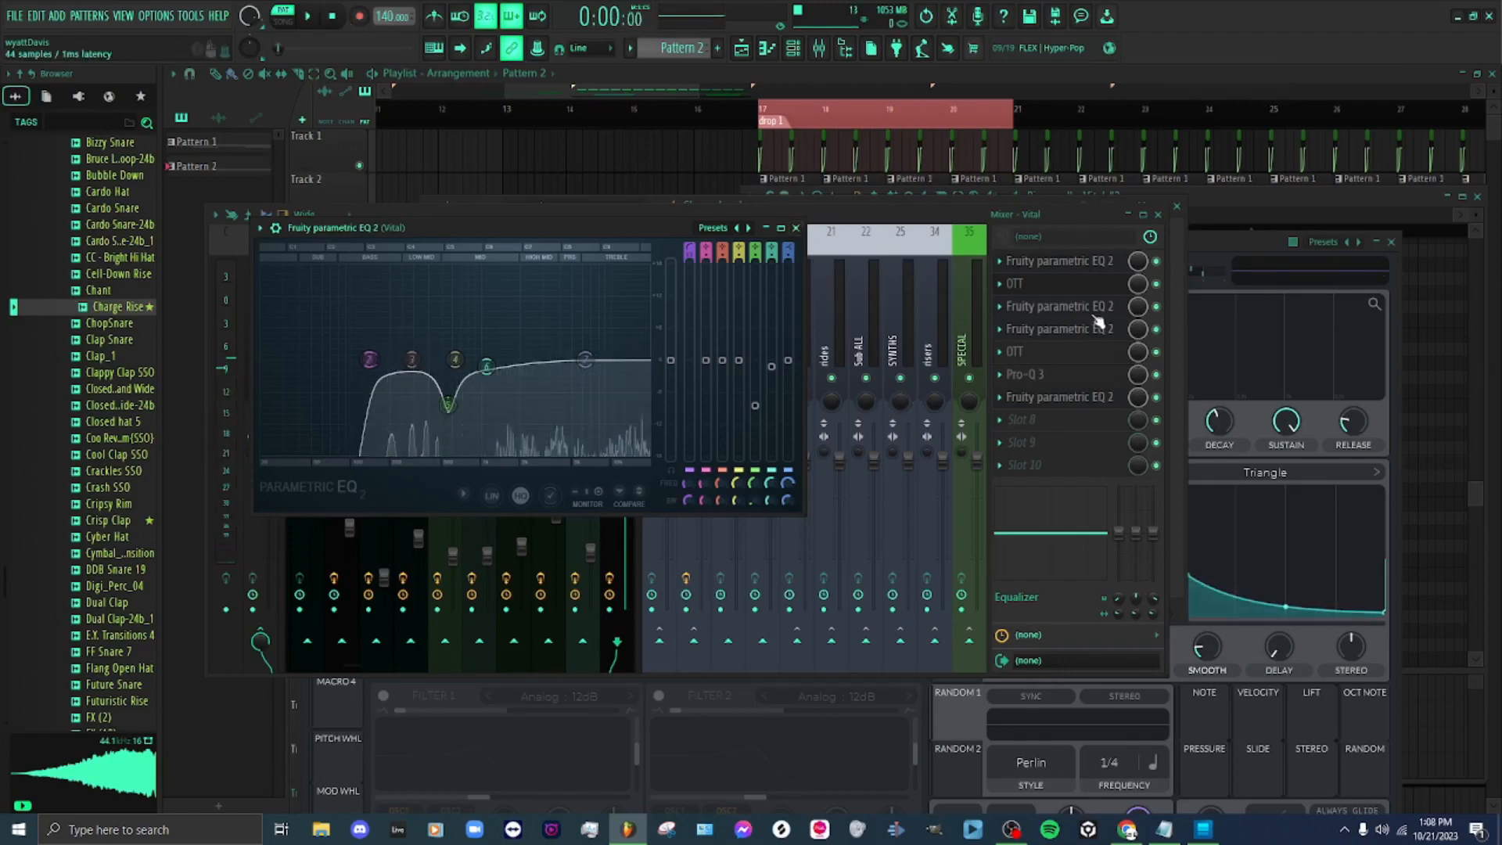
# Inspect the settings of the two OTT compressors and the Fruity Parametric EQ 2 curves in slots 3 and 4
pyautogui.click(1054, 288)
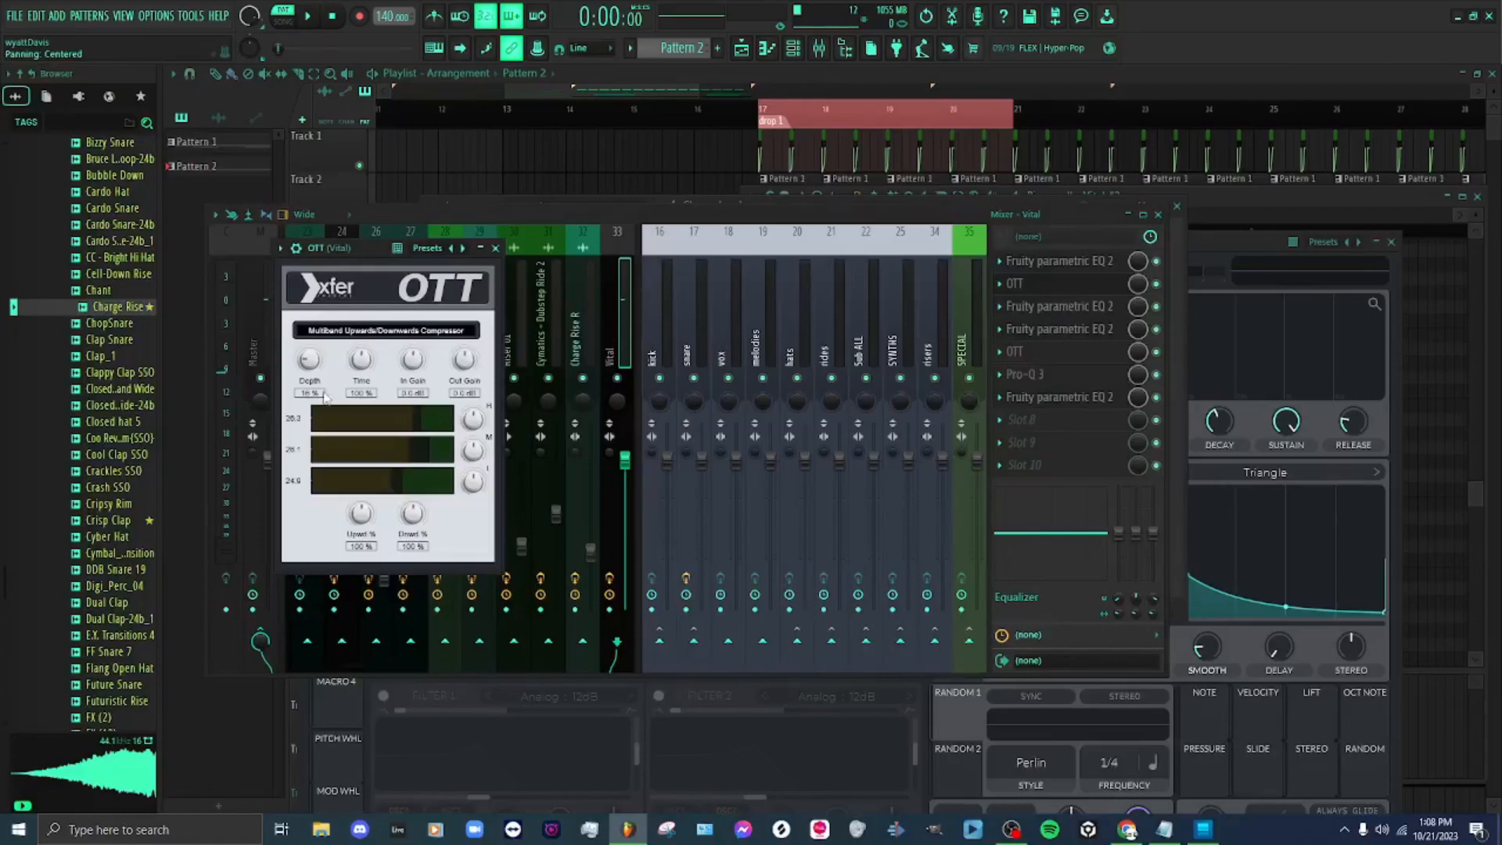
pyautogui.click(1093, 313)
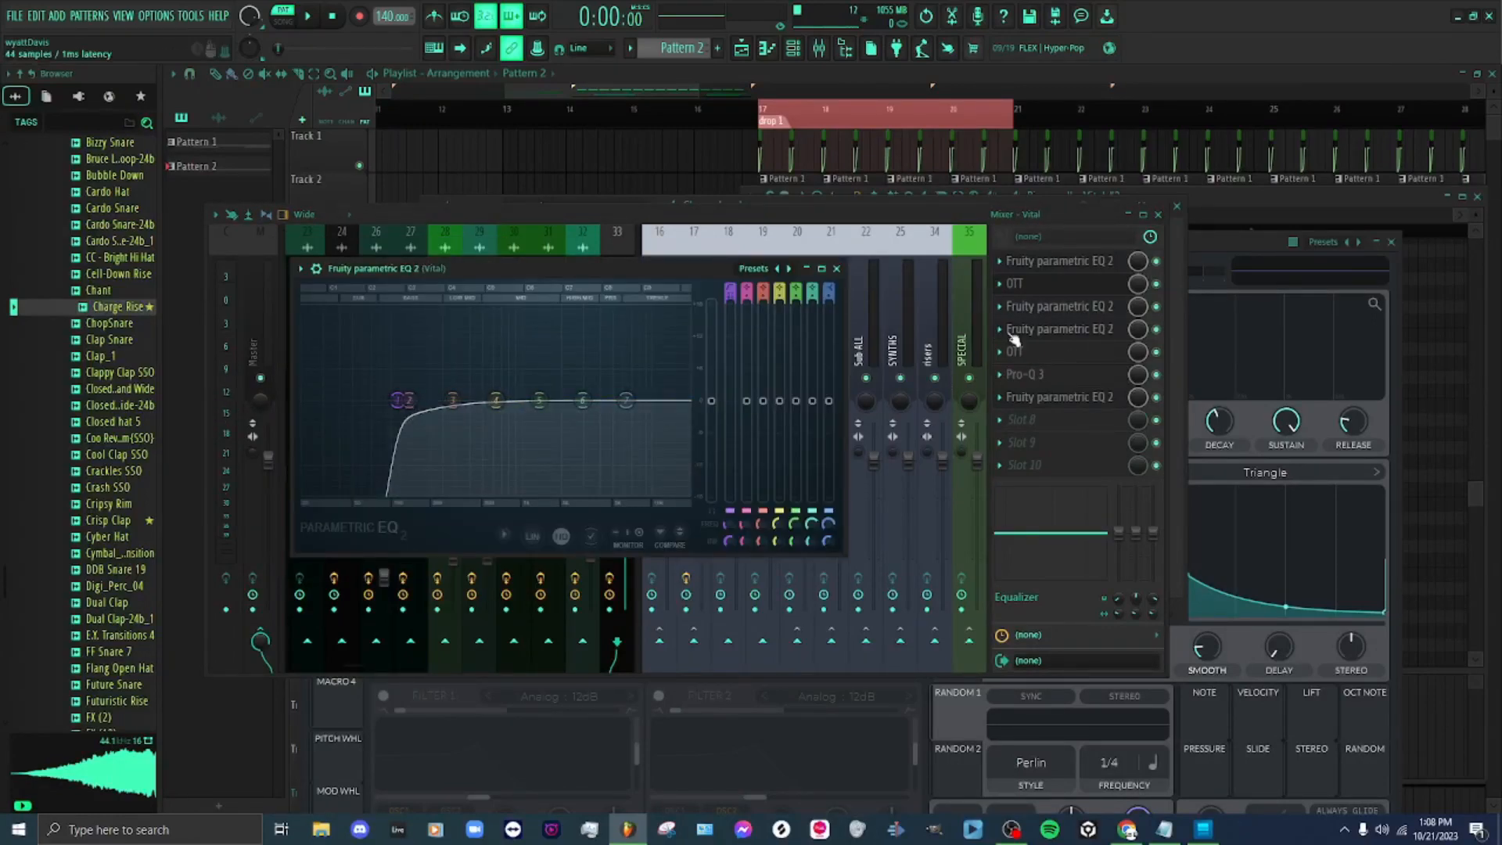
pyautogui.click(1060, 330)
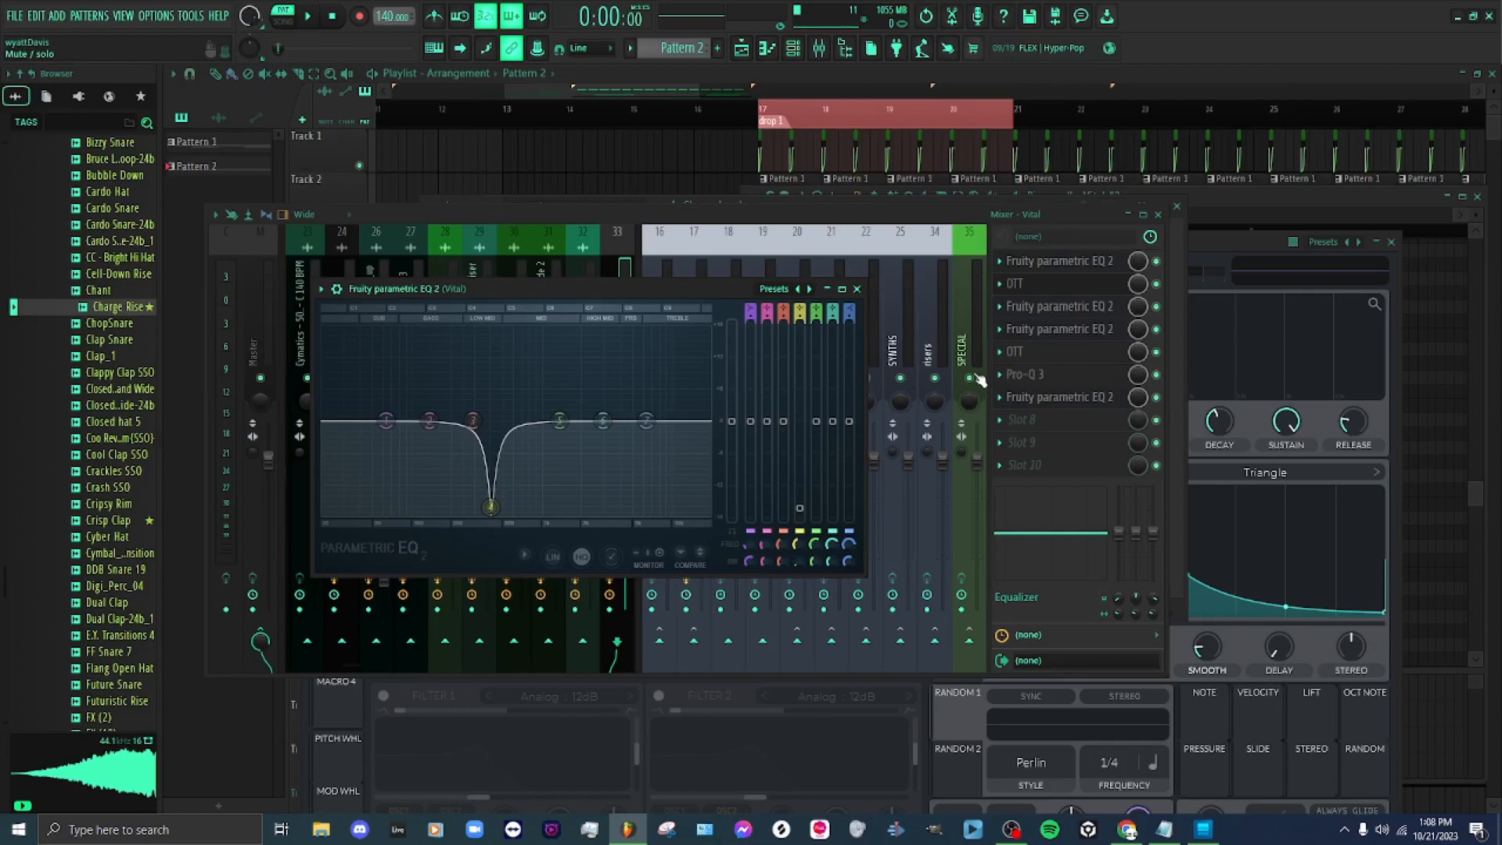
pyautogui.click(857, 289)
pyautogui.click(1027, 353)
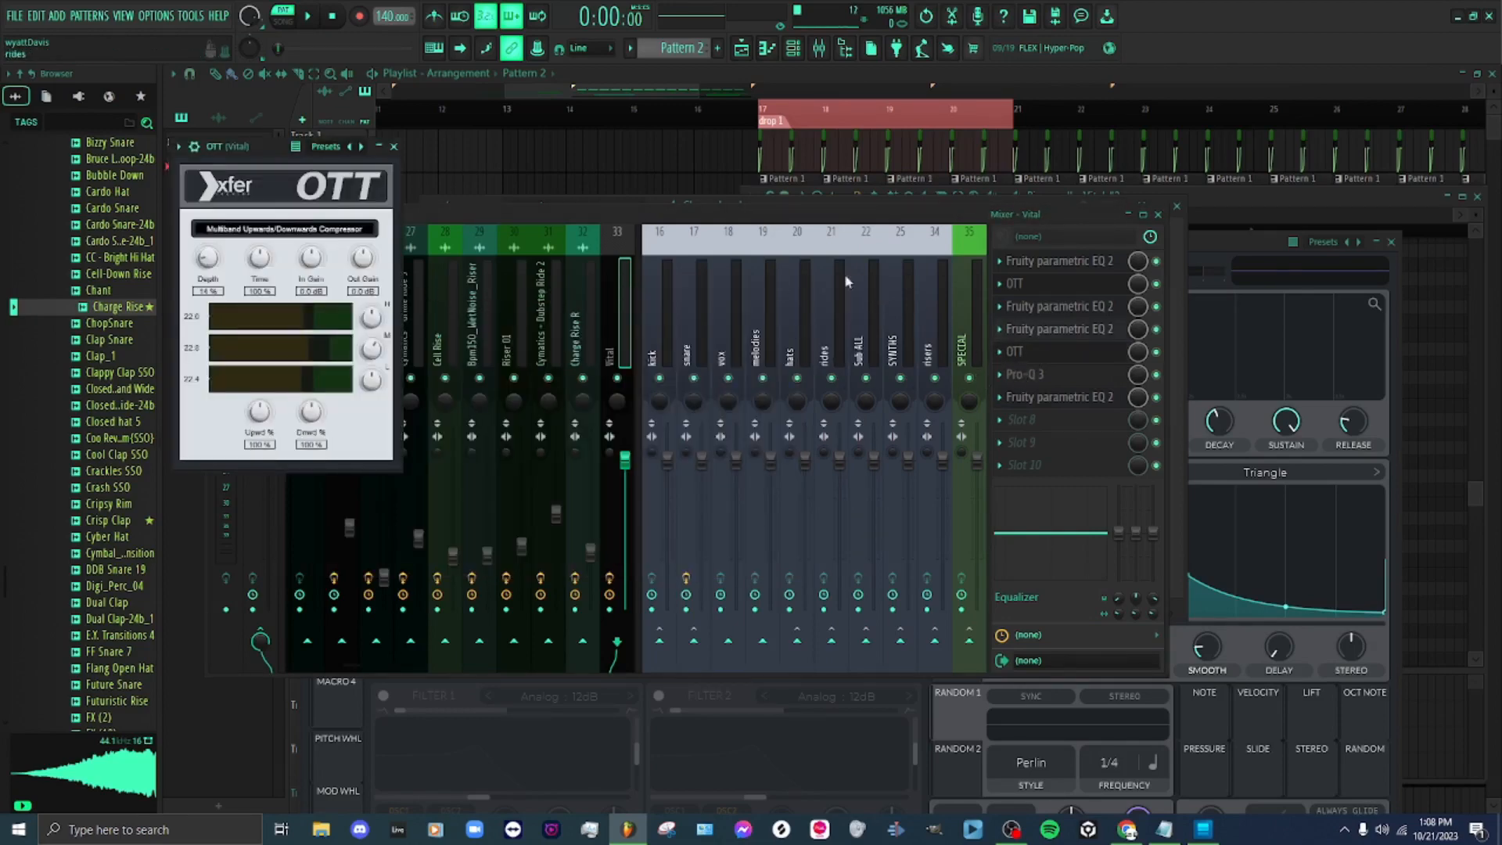
pyautogui.click(393, 146)
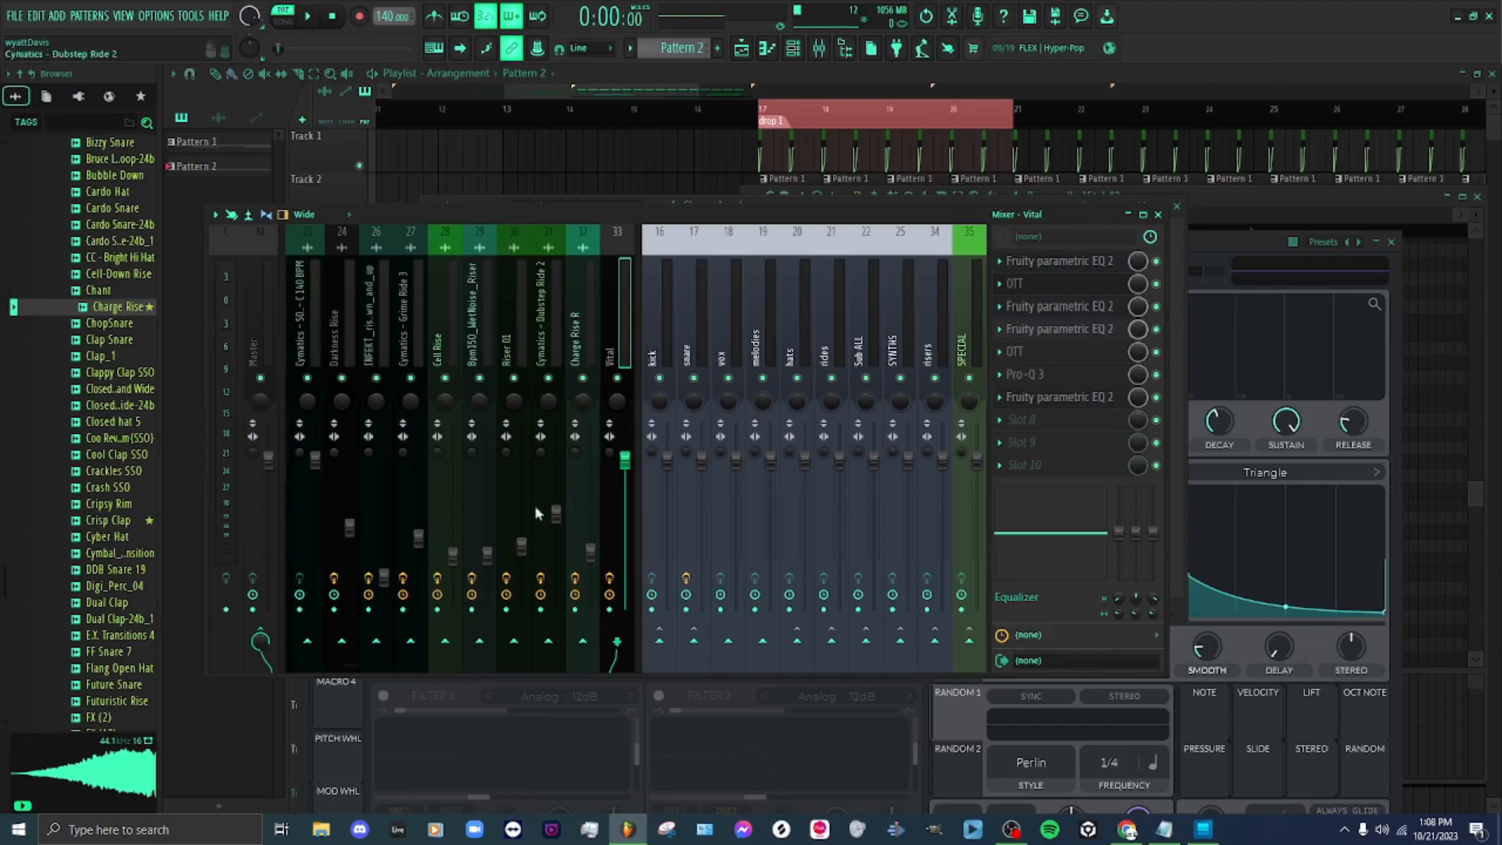
pyautogui.click(1074, 361)
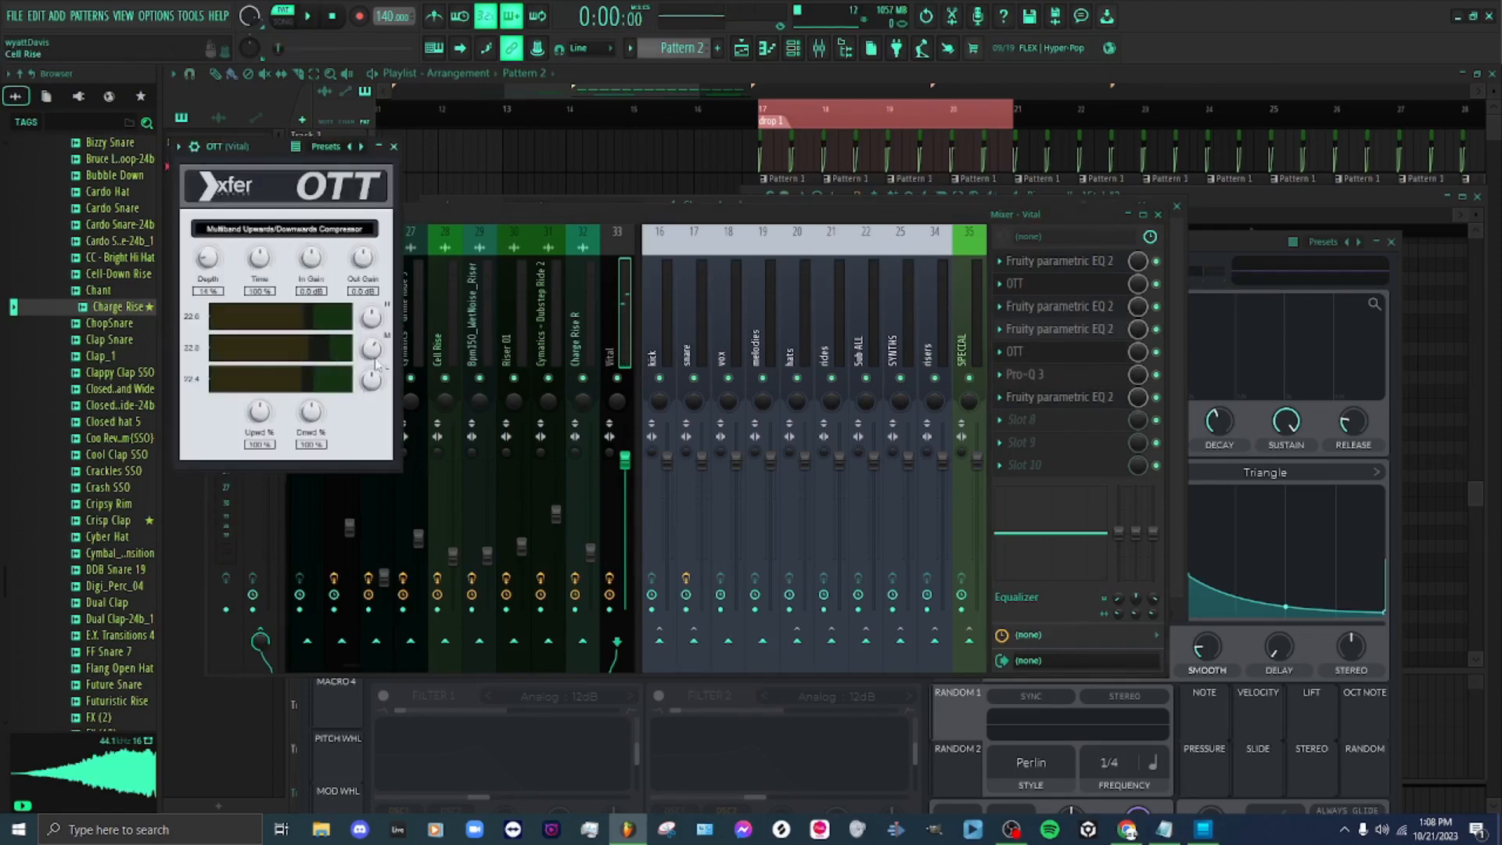
# Examine the slot 4 EQ's notch while Pattern 2 plays, and view the Pro-Q 3 curve
pyautogui.click(1053, 332)
pyautogui.click(1053, 331)
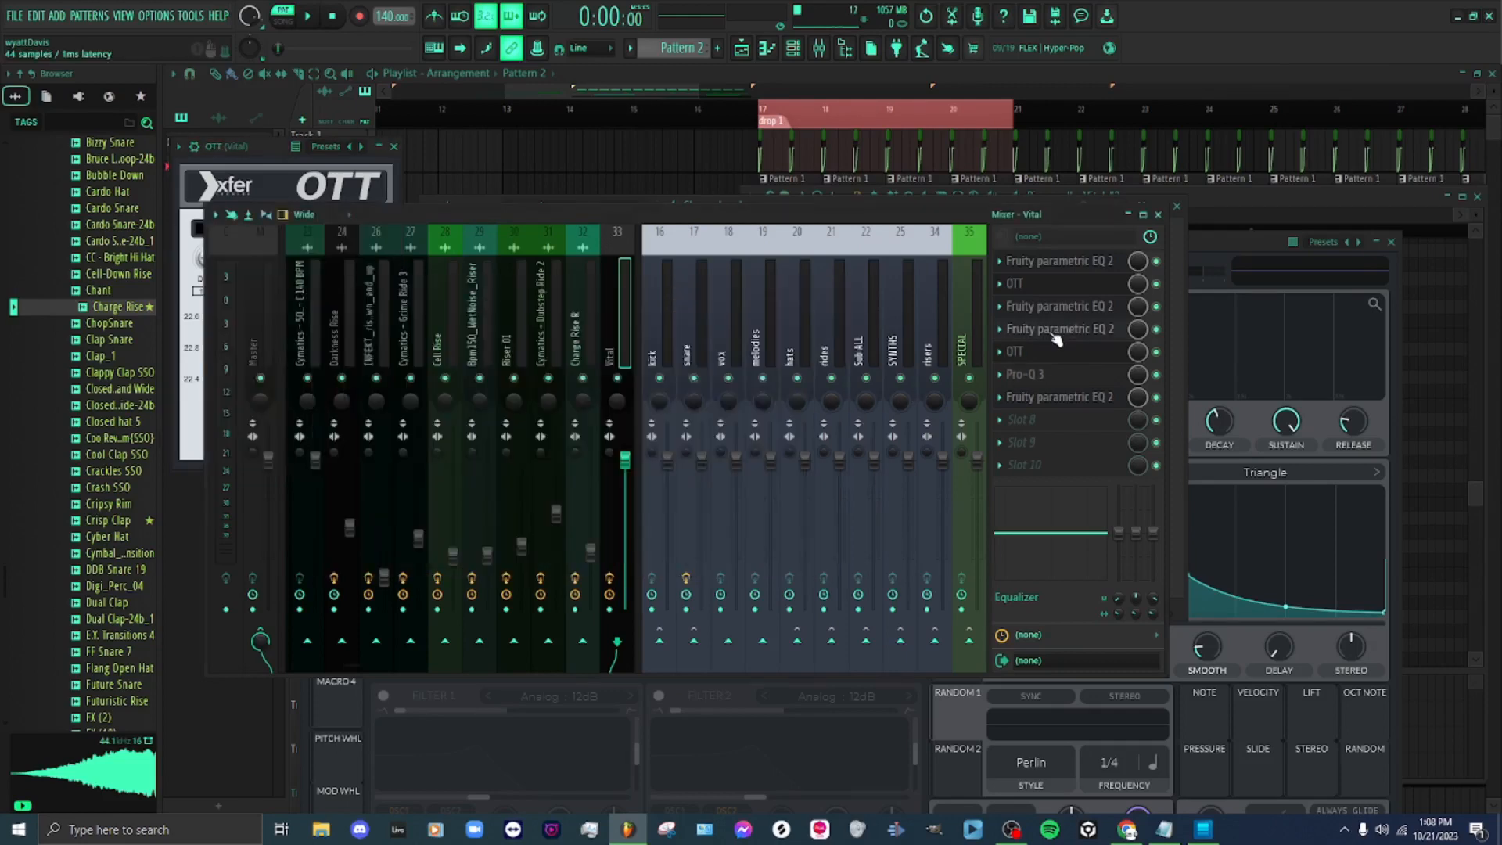
pyautogui.click(1053, 331)
pyautogui.press('space')
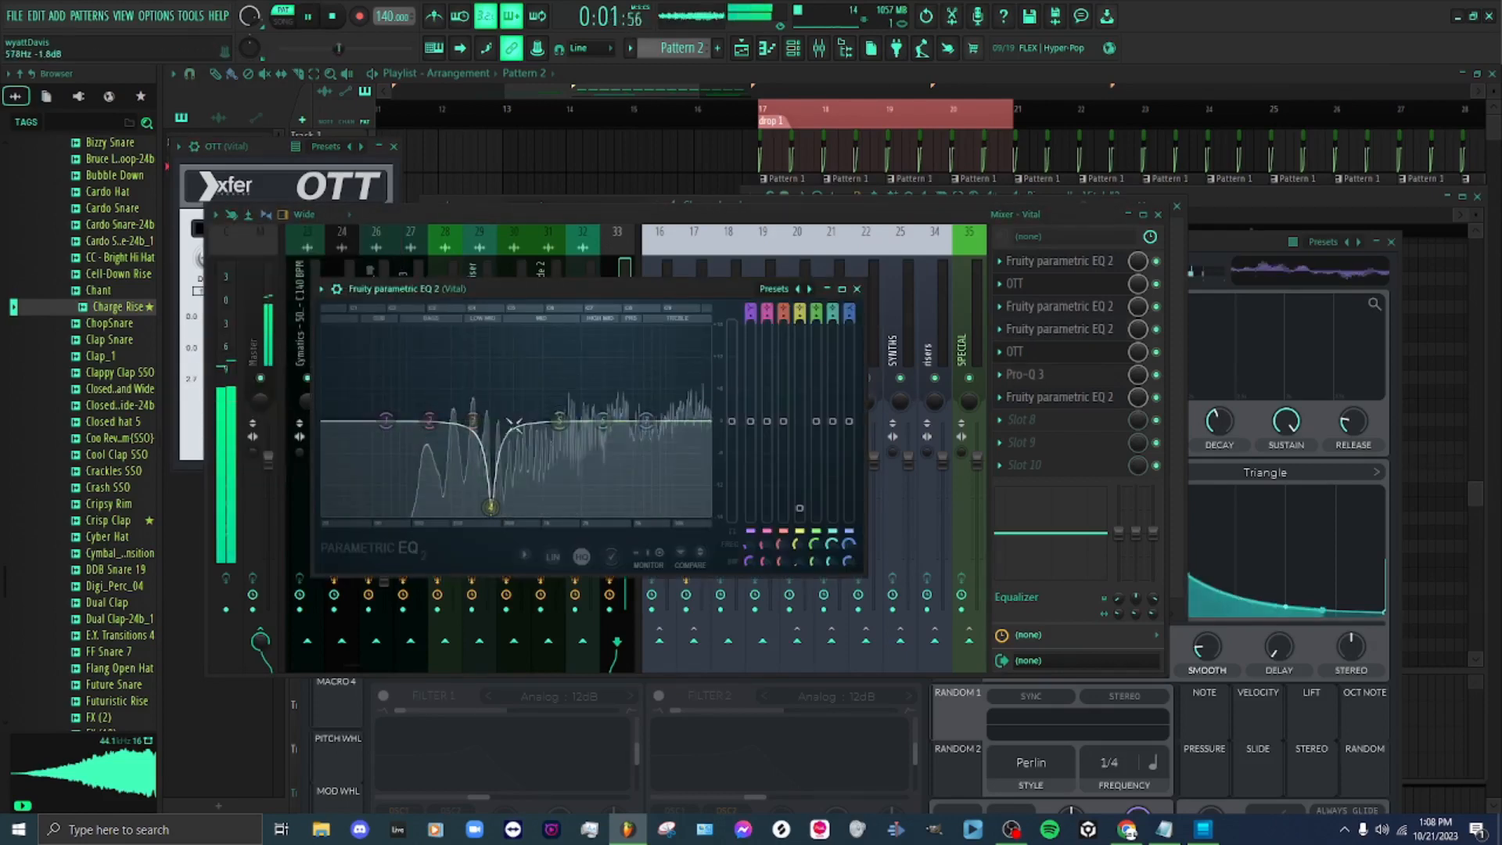
pyautogui.press('space')
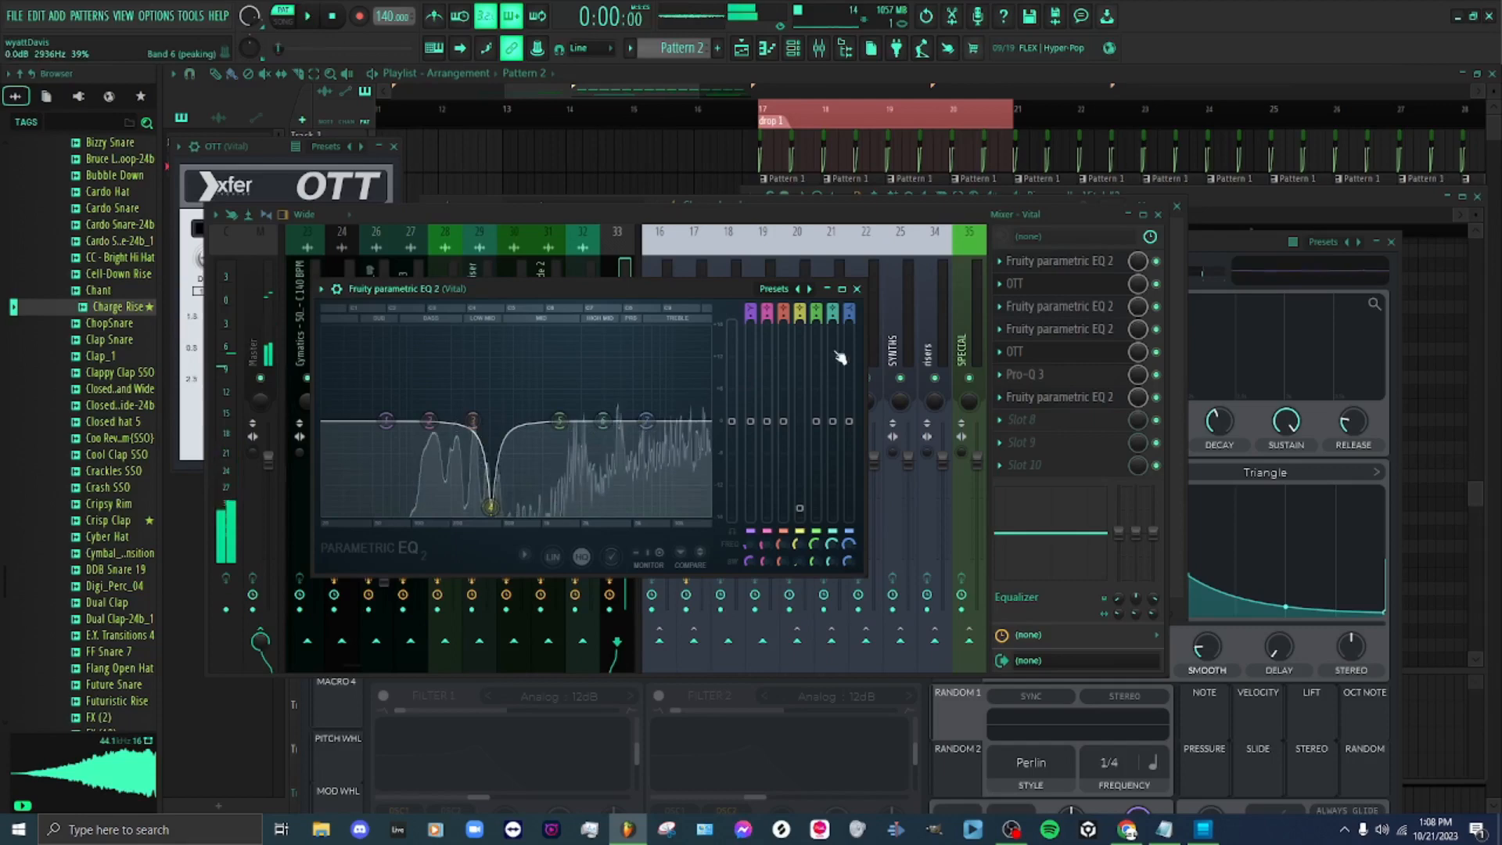
pyautogui.click(1020, 374)
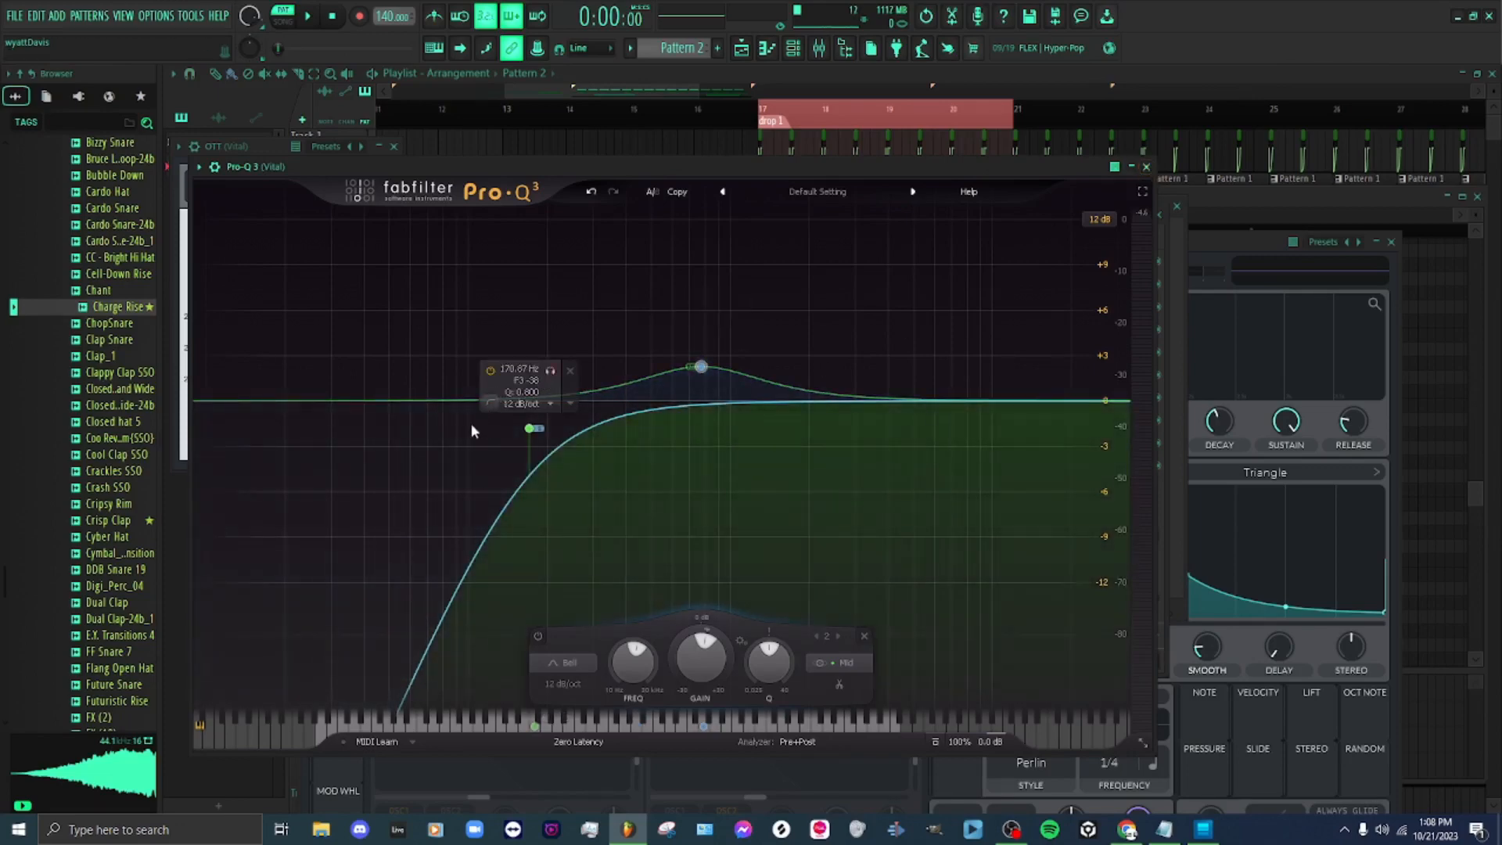
pyautogui.click(1147, 168)
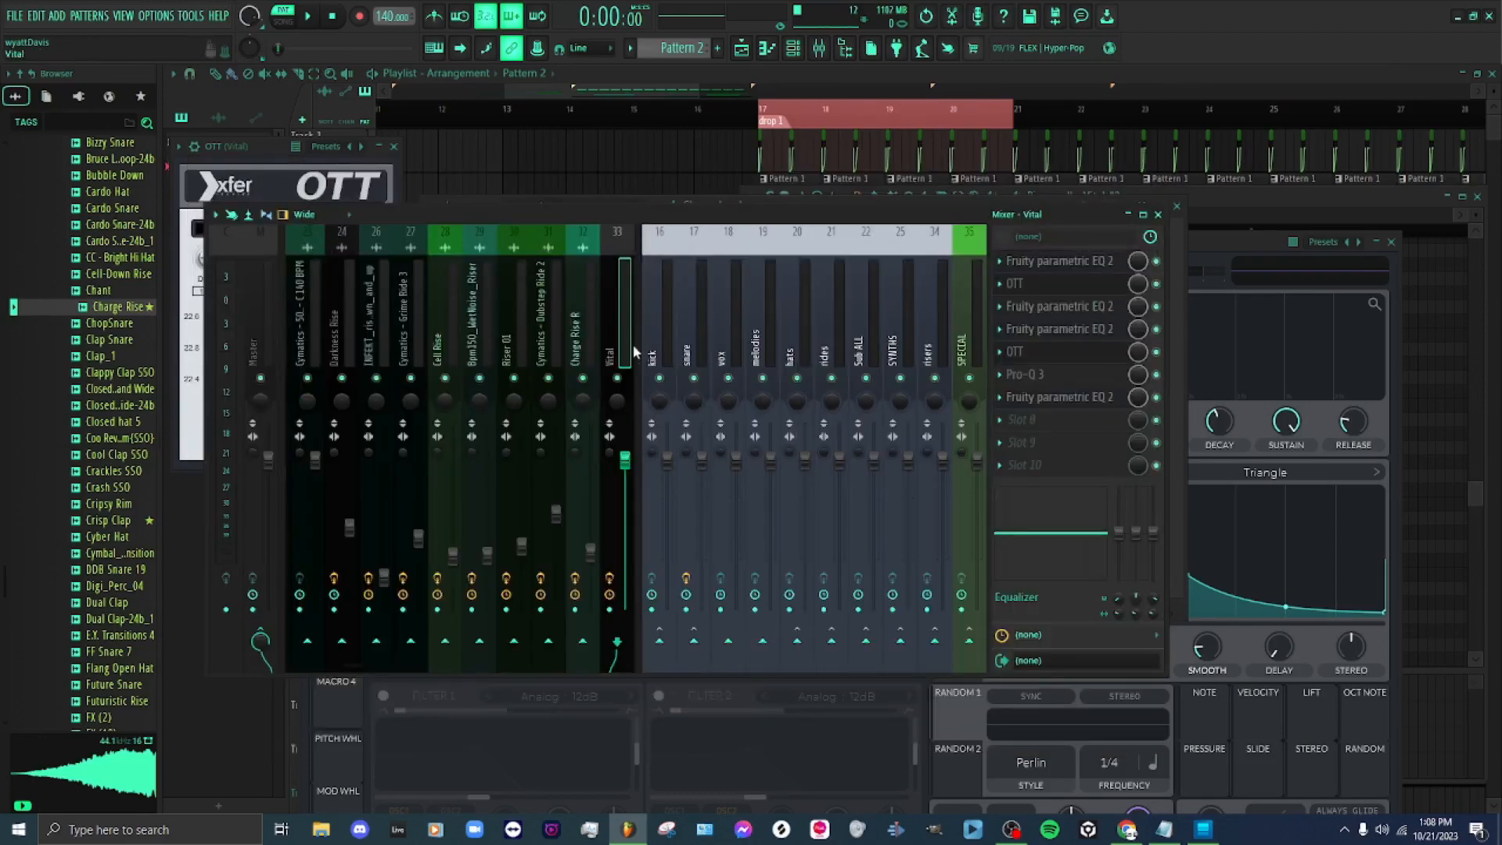
# In the slot 7 Fruity Parametric EQ 2, move band 6 to about 7104 Hz at -4.6 dB and shift band 3 lower in gain and higher in frequency
pyautogui.click(1081, 398)
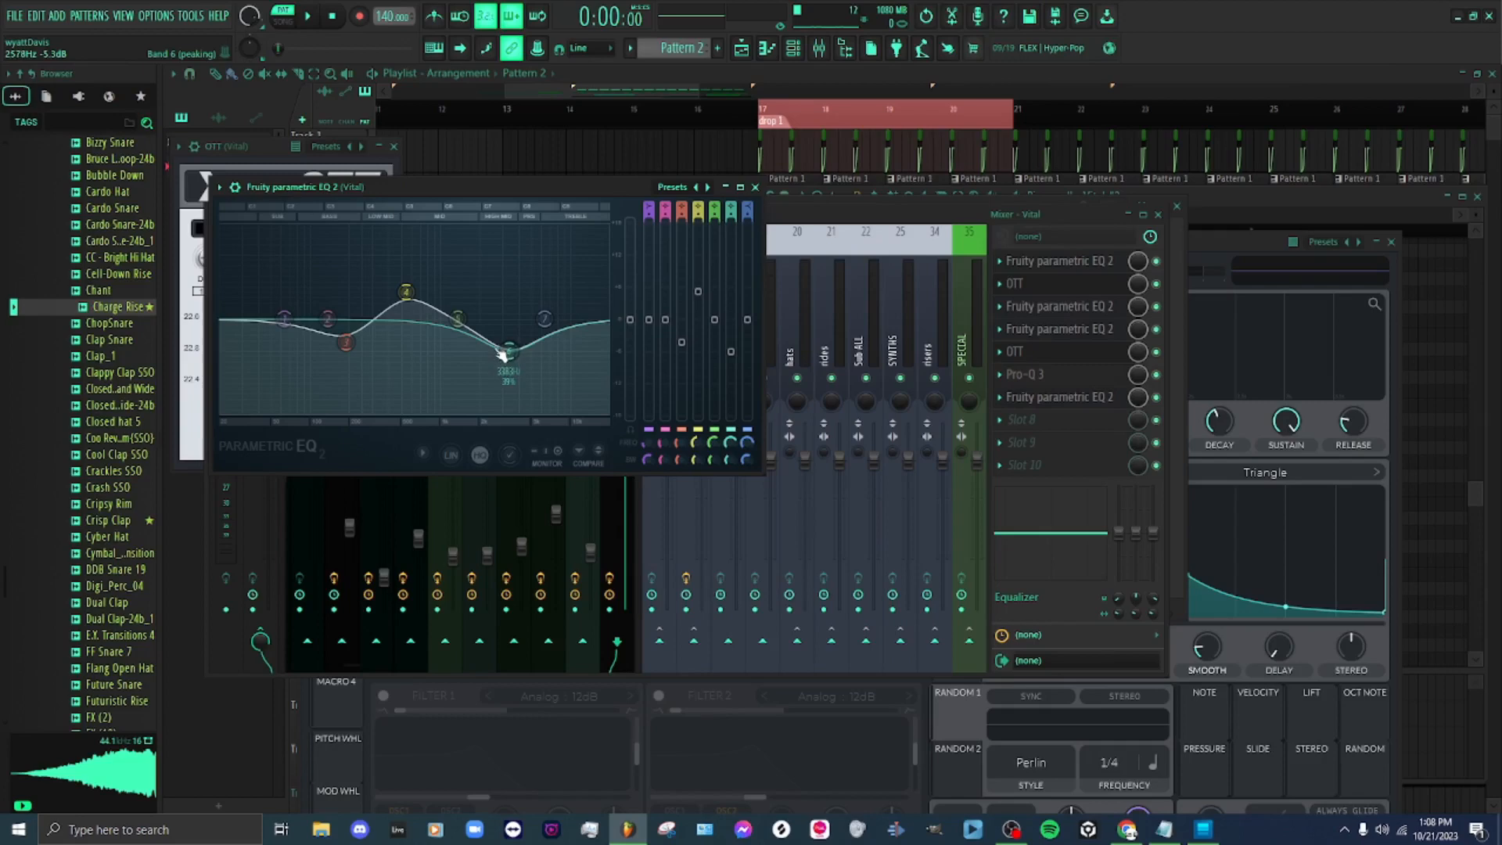
pyautogui.press('space')
pyautogui.moveTo(505, 351); pyautogui.dragTo(550, 344)
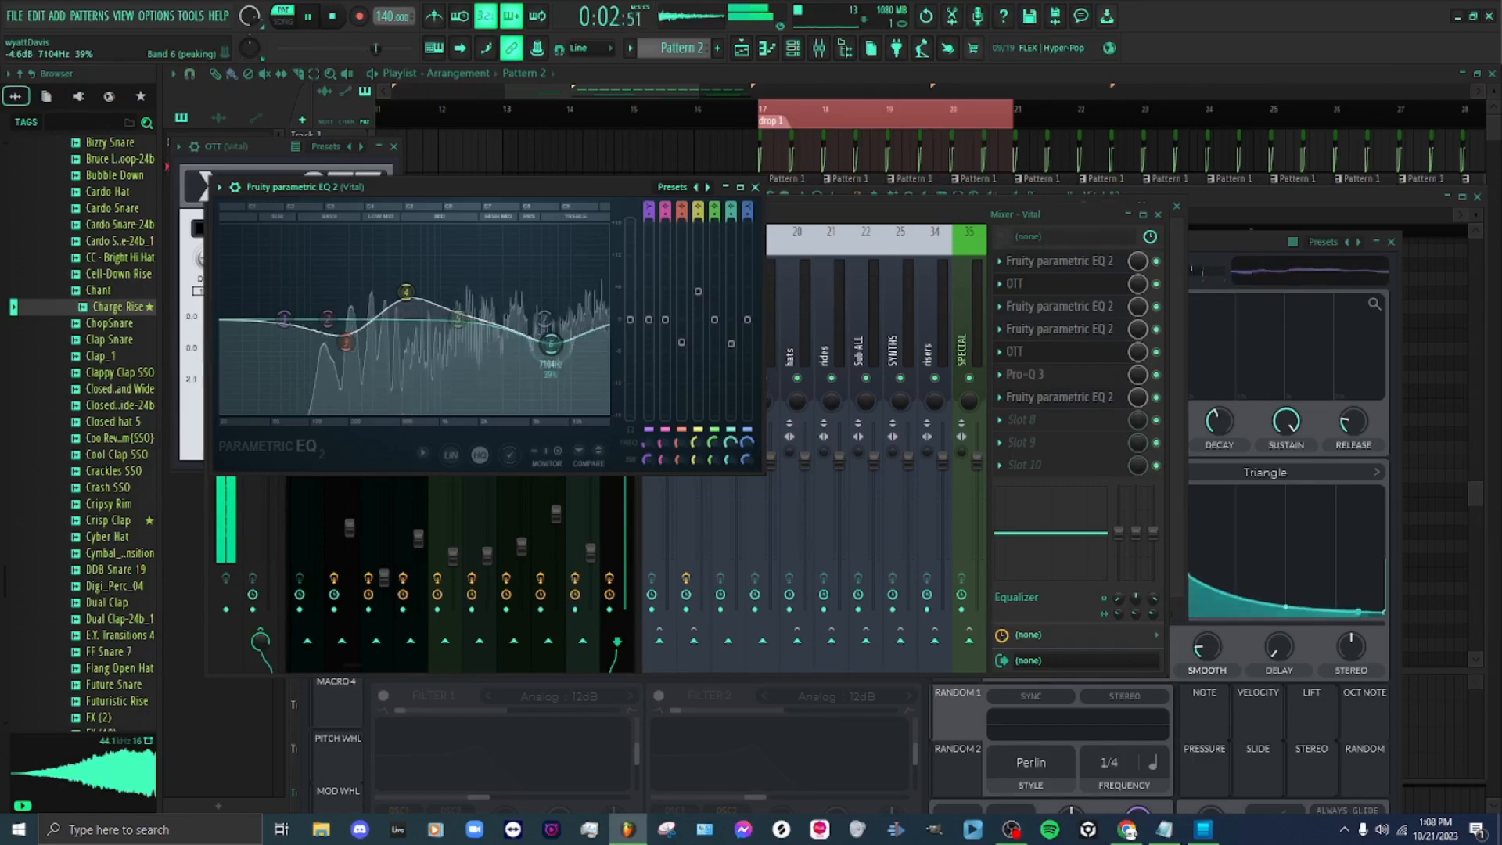
pyautogui.moveTo(345, 342)
pyautogui.mouseDown()
pyautogui.moveTo(349, 302)
pyautogui.moveTo(363, 356)
pyautogui.mouseUp()
pyautogui.press('space')
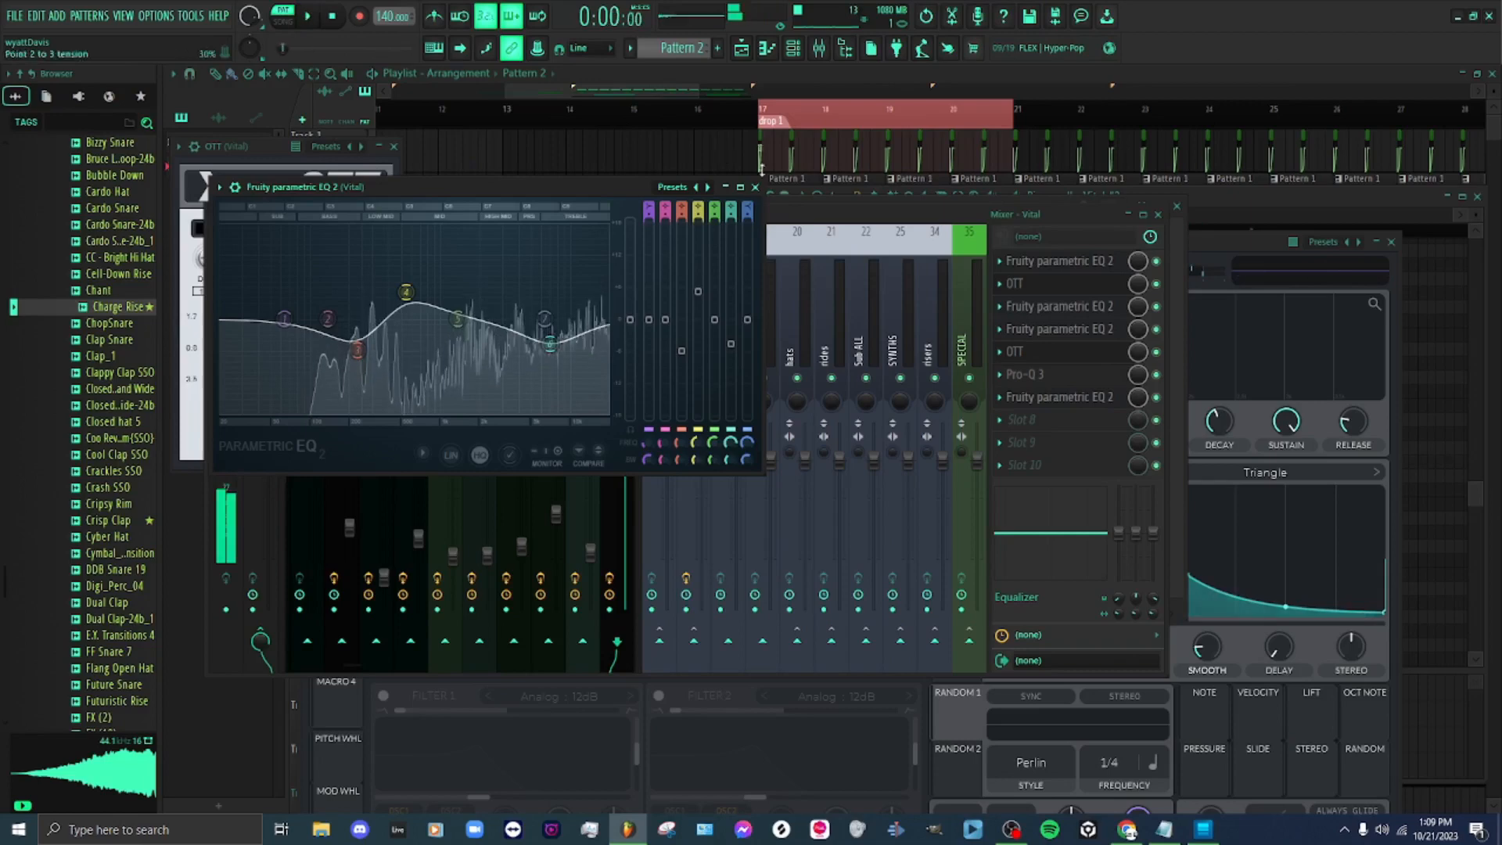
pyautogui.click(755, 187)
# Compare Pattern 2 with the Vital track's effects bypassed and with them switched back on
pyautogui.press('space')
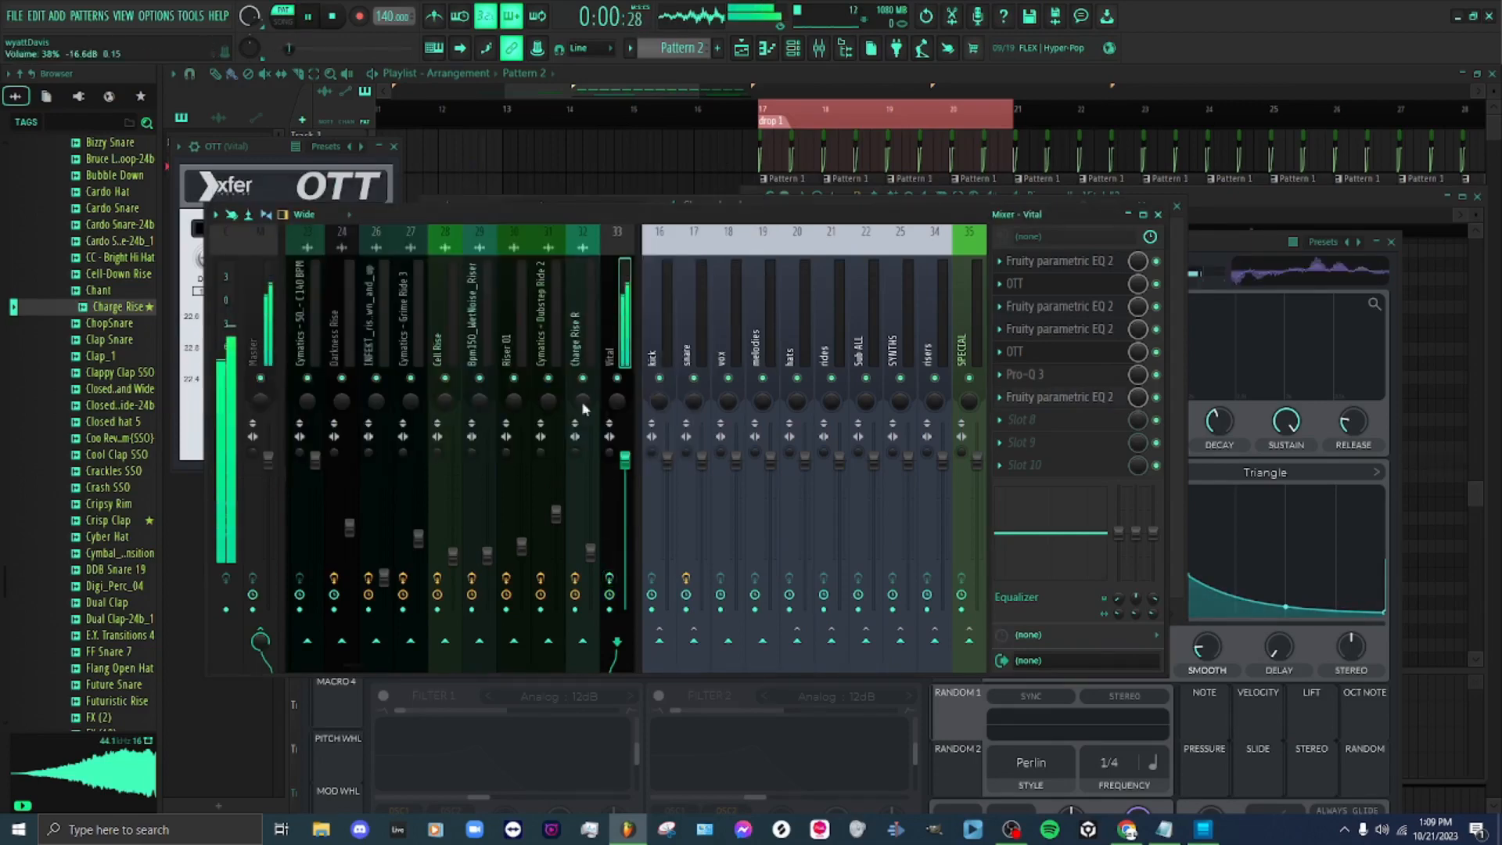
pyautogui.press('space')
pyautogui.click(614, 581)
pyautogui.press('space')
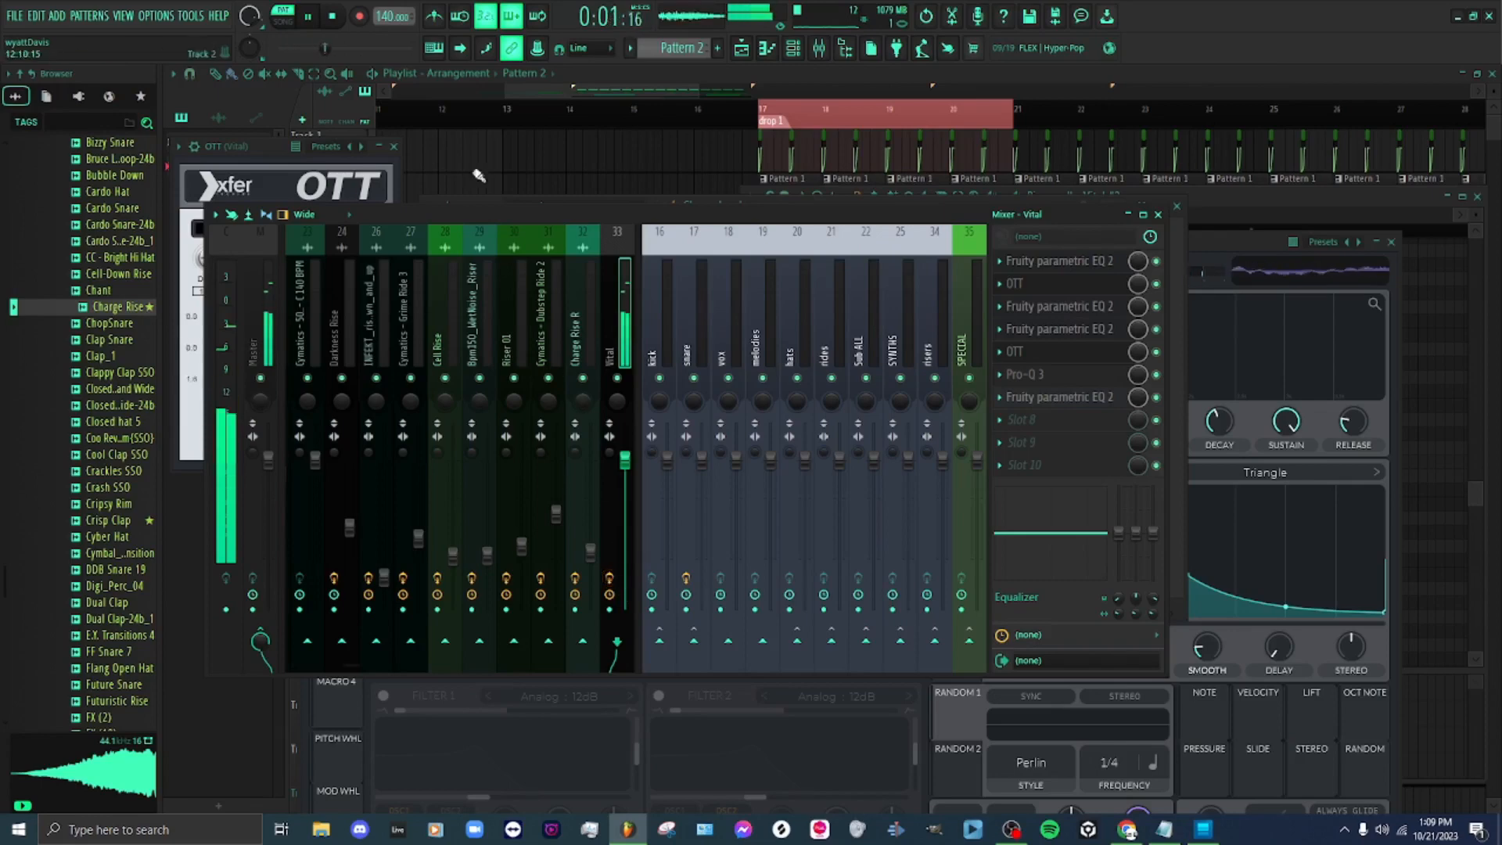
pyautogui.click(334, 16)
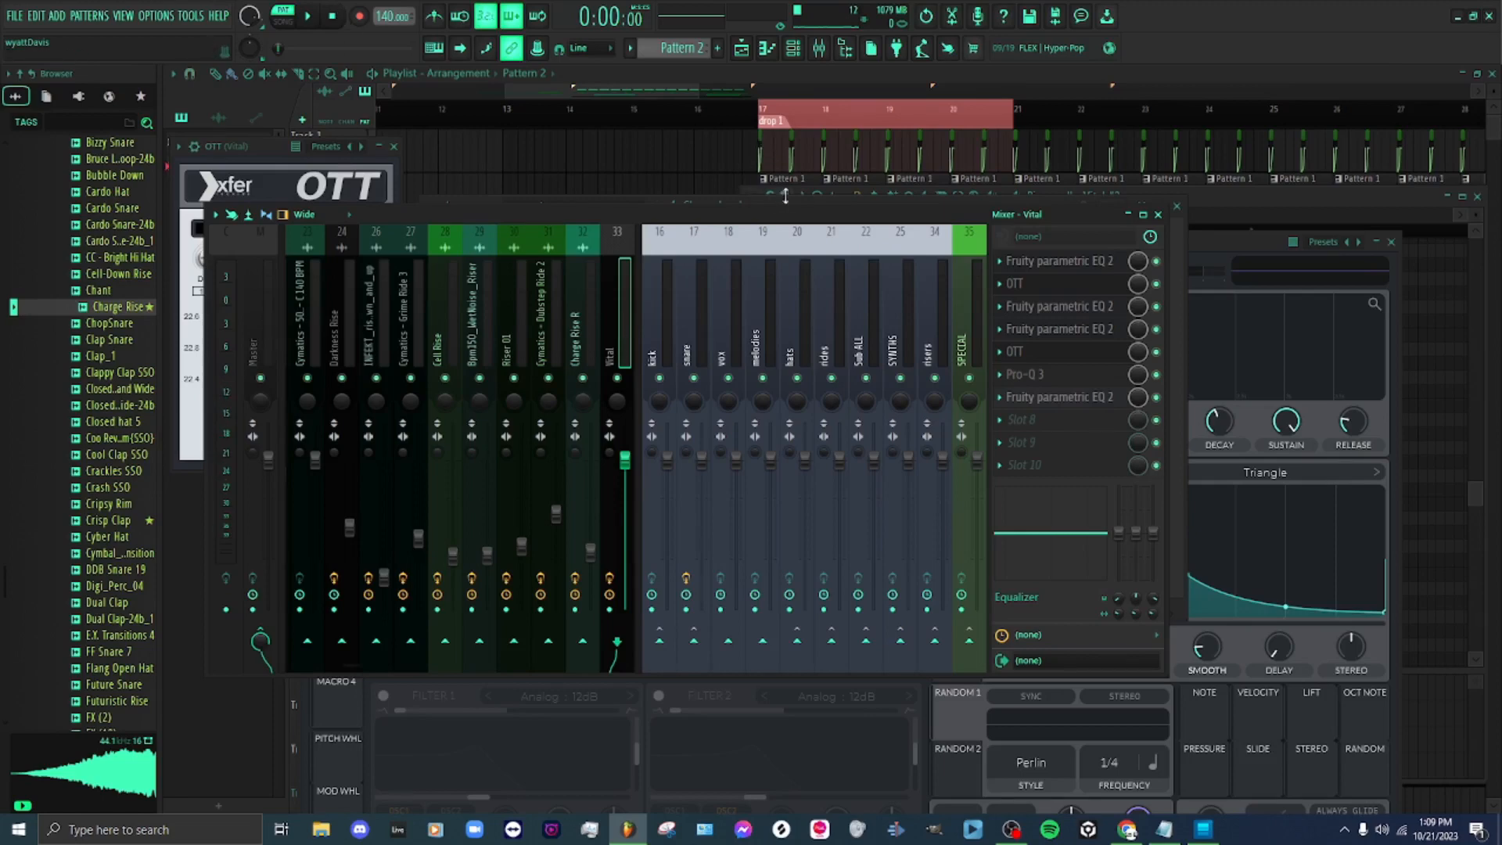
# Play the arrangement in song mode from the drop 1 marker at bar 17 to hear the bass in context
pyautogui.click(773, 110)
pyautogui.click(770, 111)
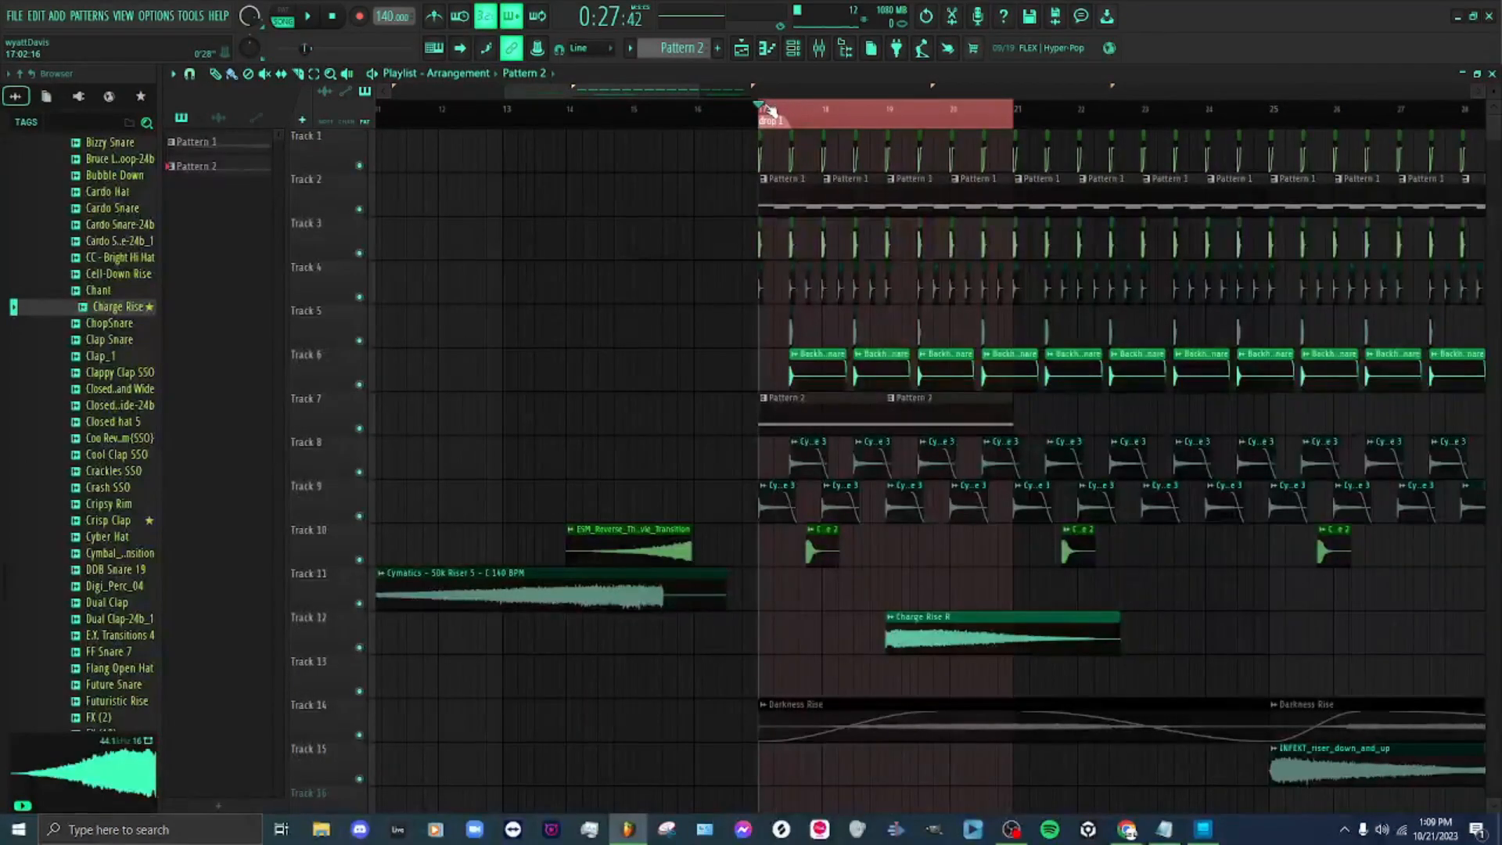
pyautogui.press('space')
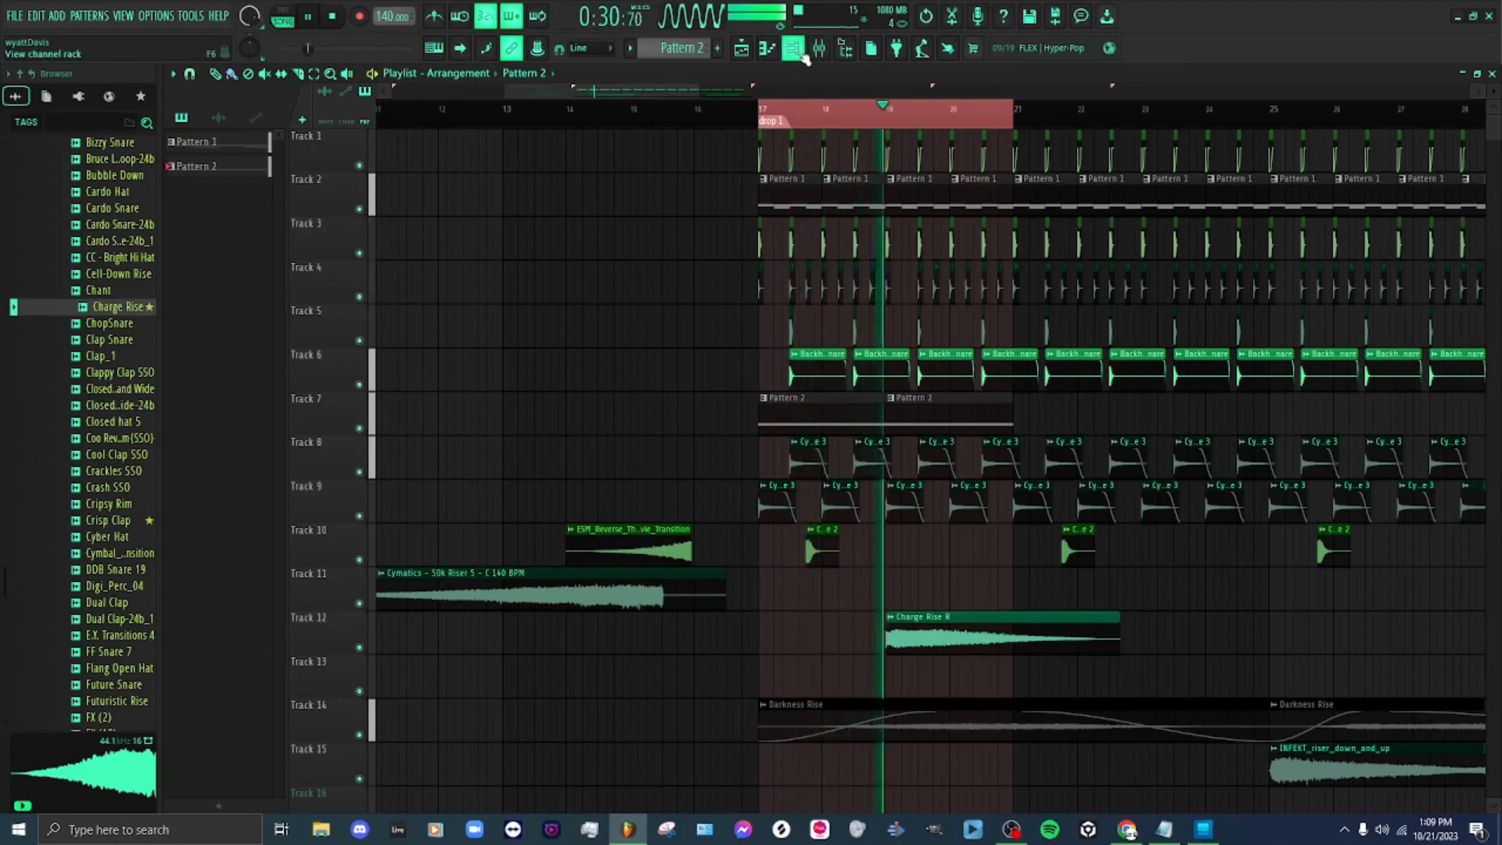
pyautogui.press('space')
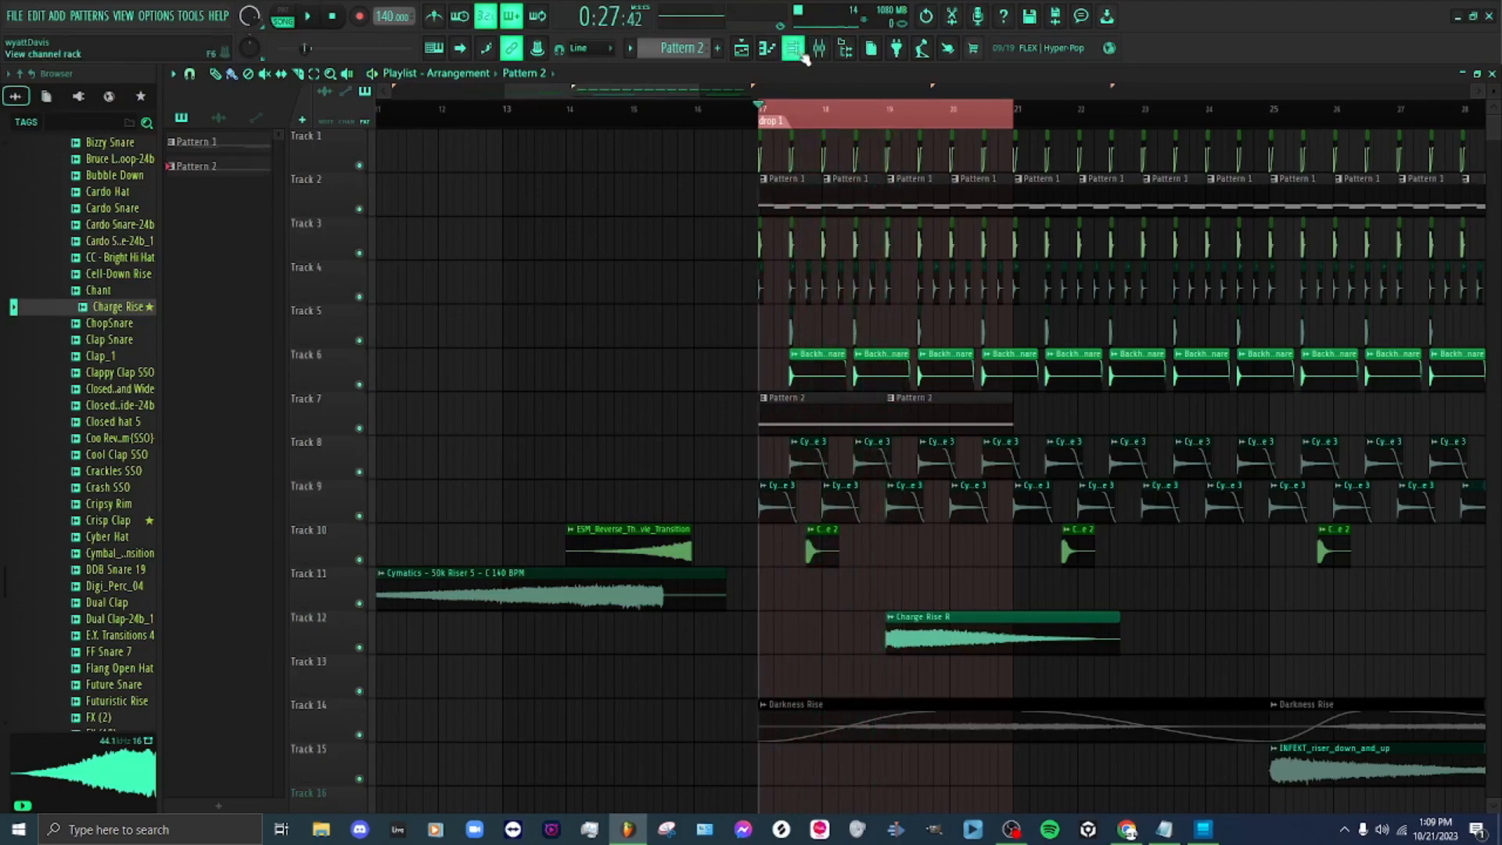